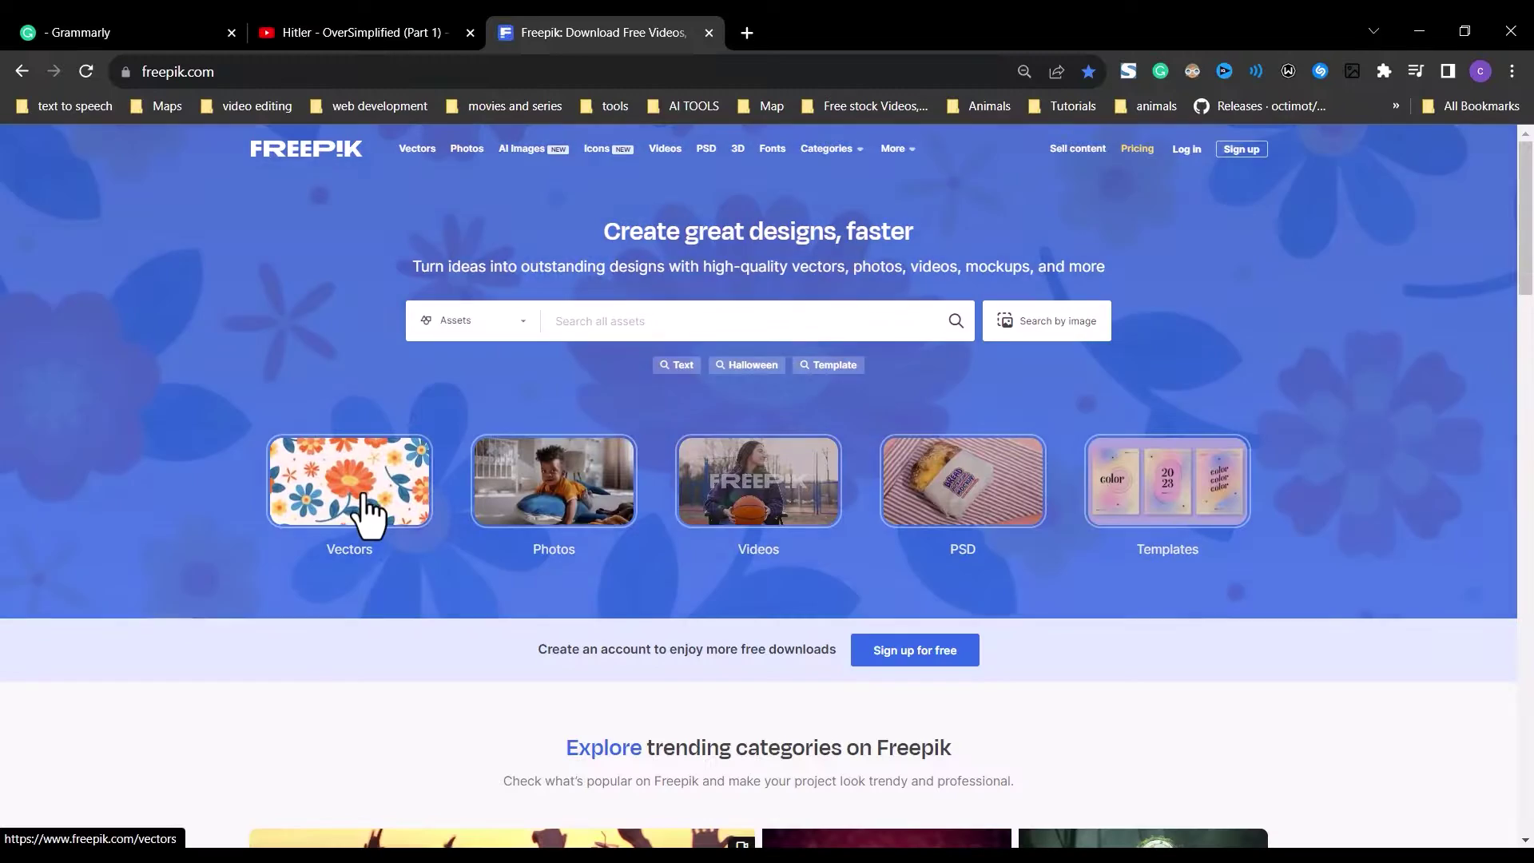
Step: Browse Freepik's vectors section, including the popular free vectors page
left_click(364, 504)
scroll(362, 492, "down", 10)
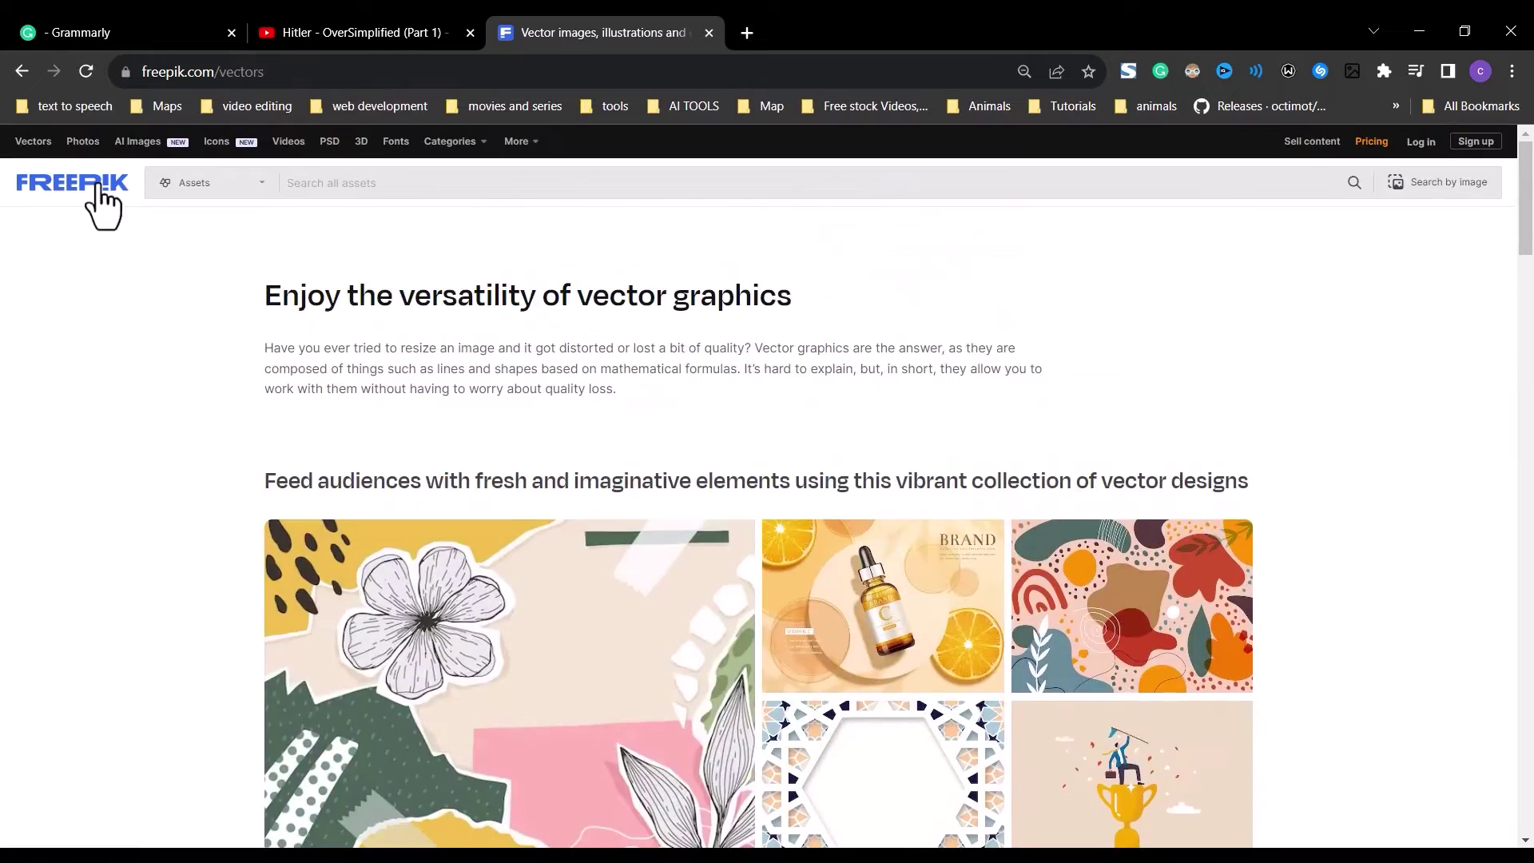
left_click(100, 198)
left_click(409, 152)
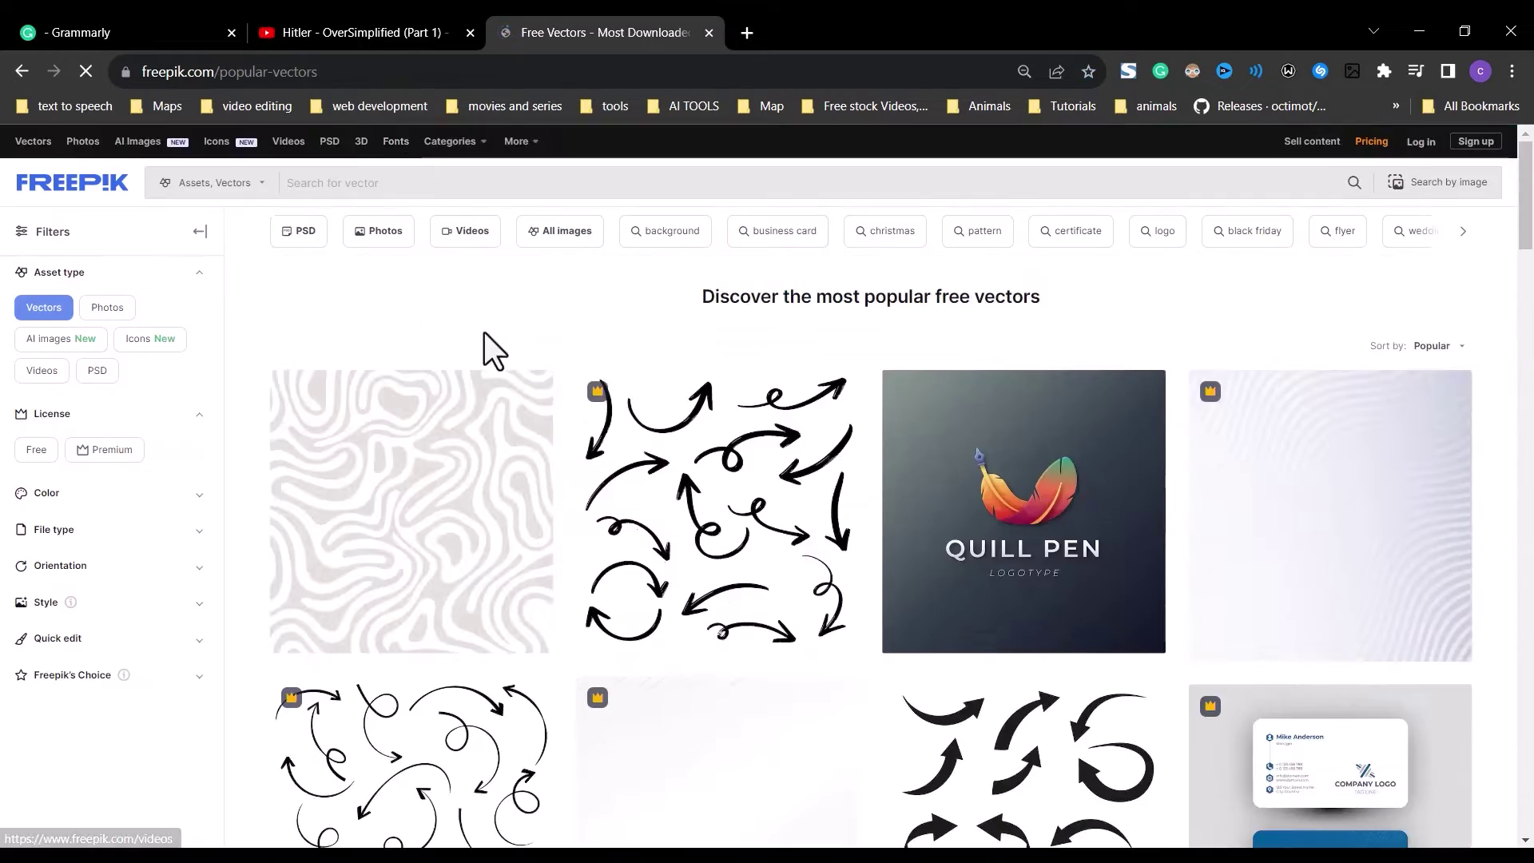
scroll(491, 352, "down", 15)
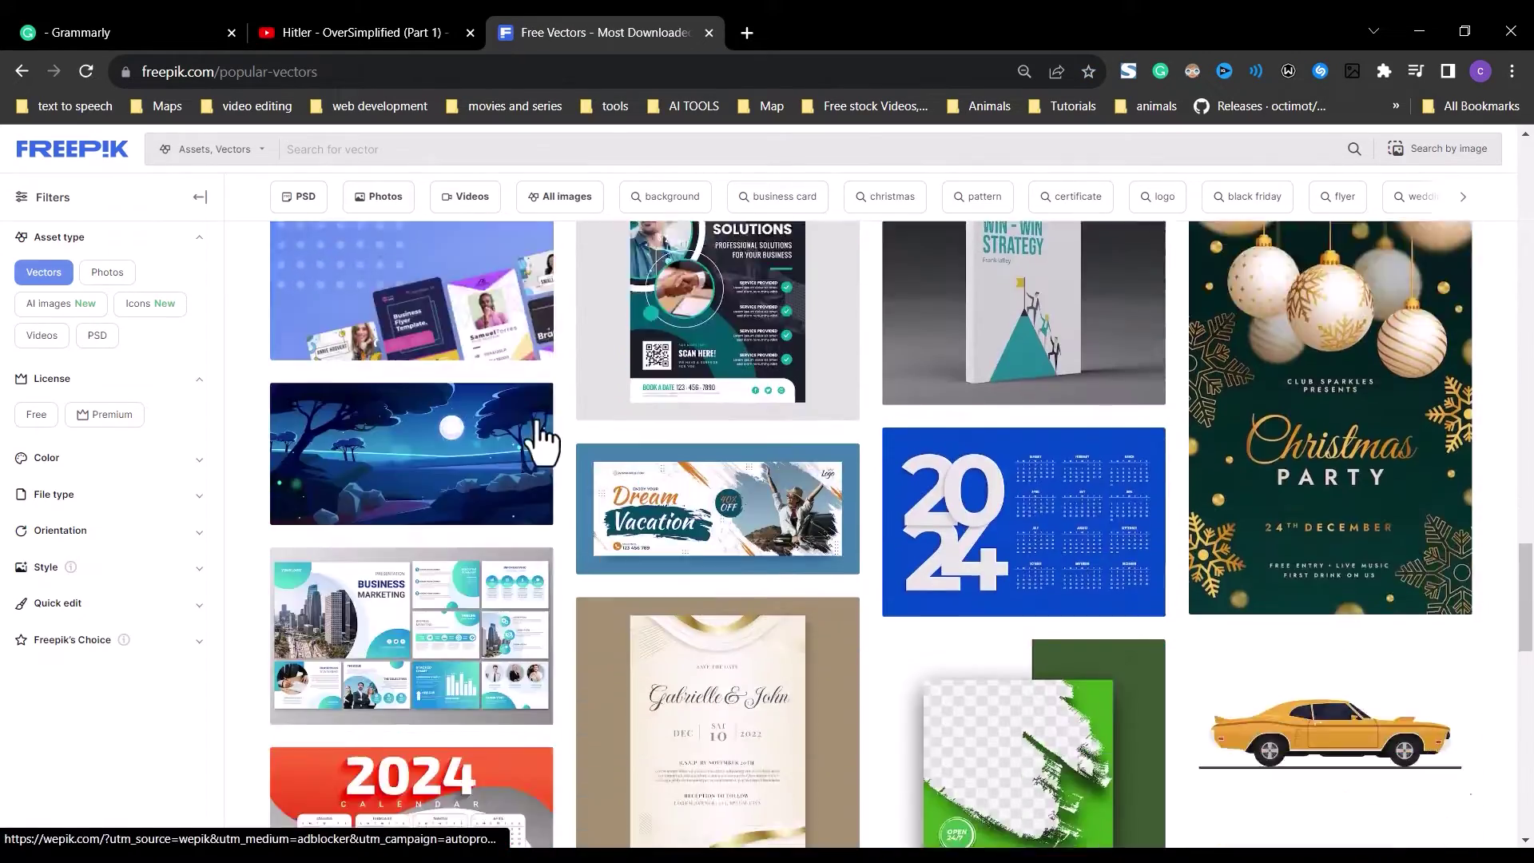
scroll(537, 426, "down", 10)
Step: Scroll through the popular free photos and AI-generated images pages
left_click(376, 200)
scroll(479, 400, "down", 8)
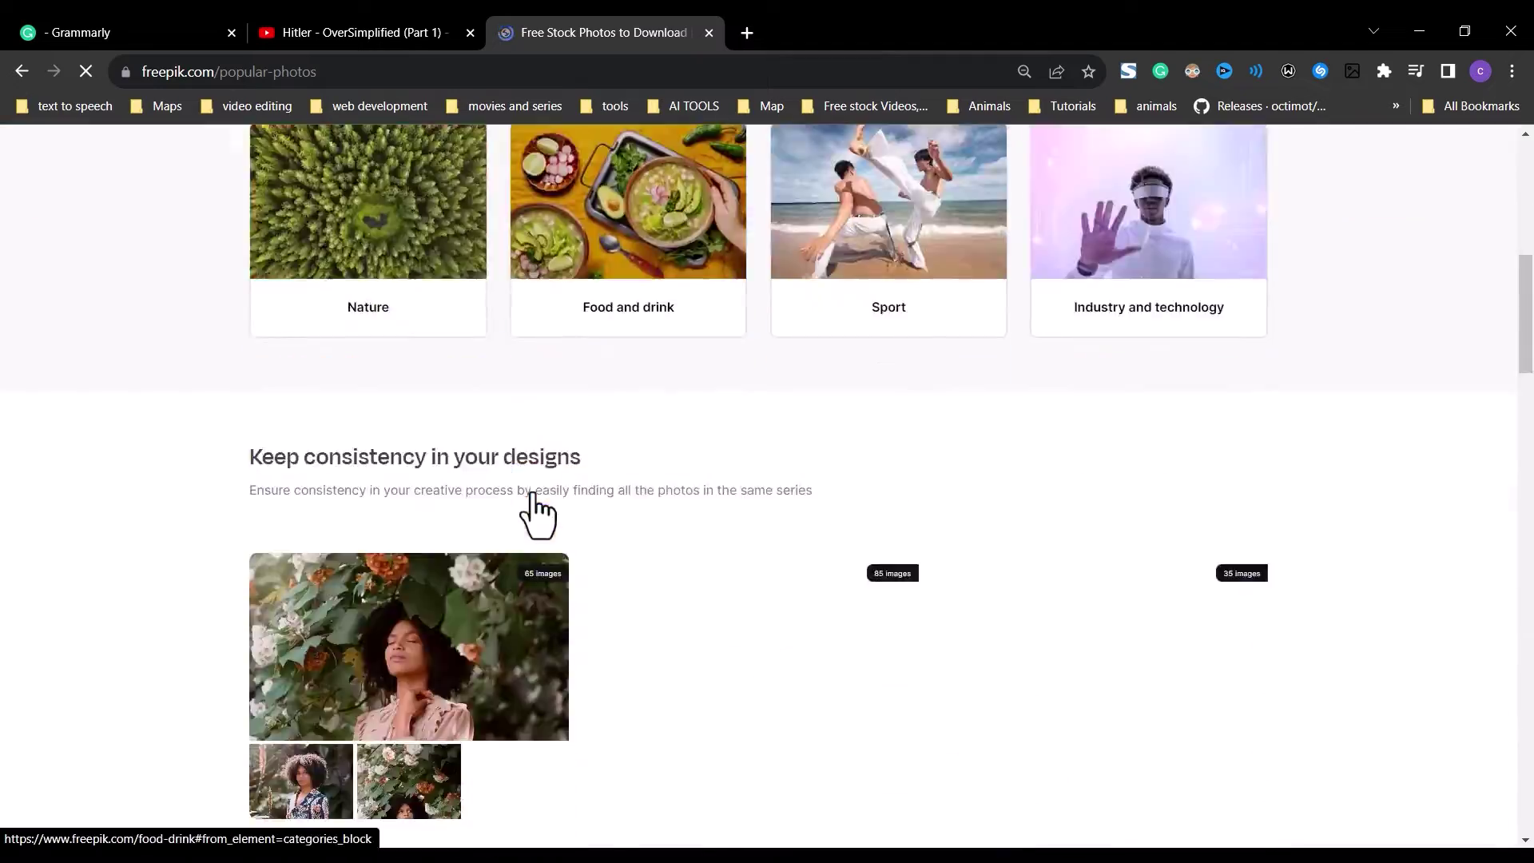
scroll(531, 499, "down", 15)
scroll(457, 291, "up", 20)
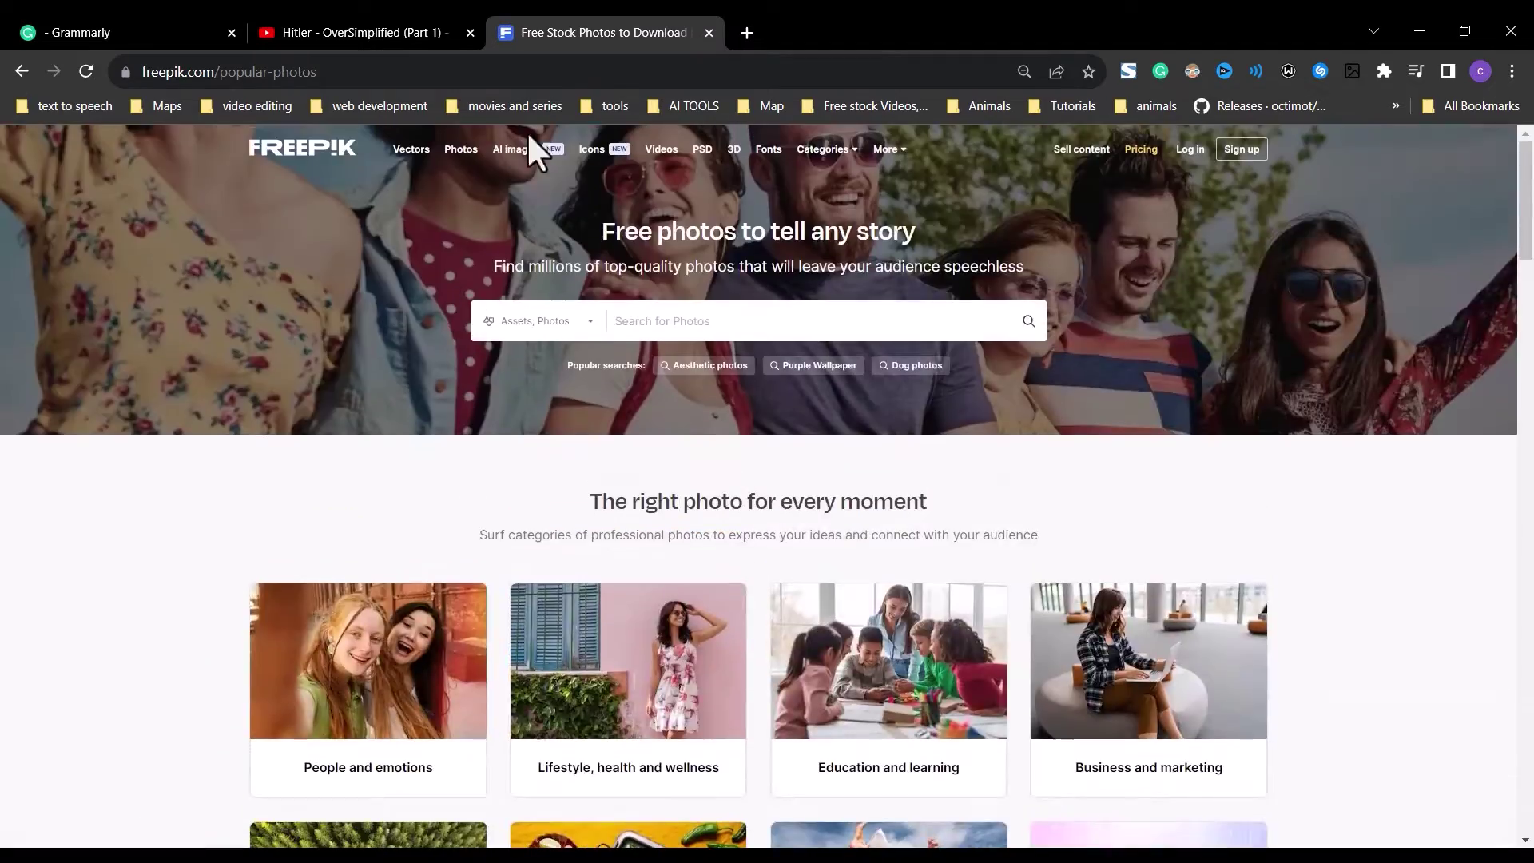
left_click(523, 149)
scroll(582, 435, "down", 10)
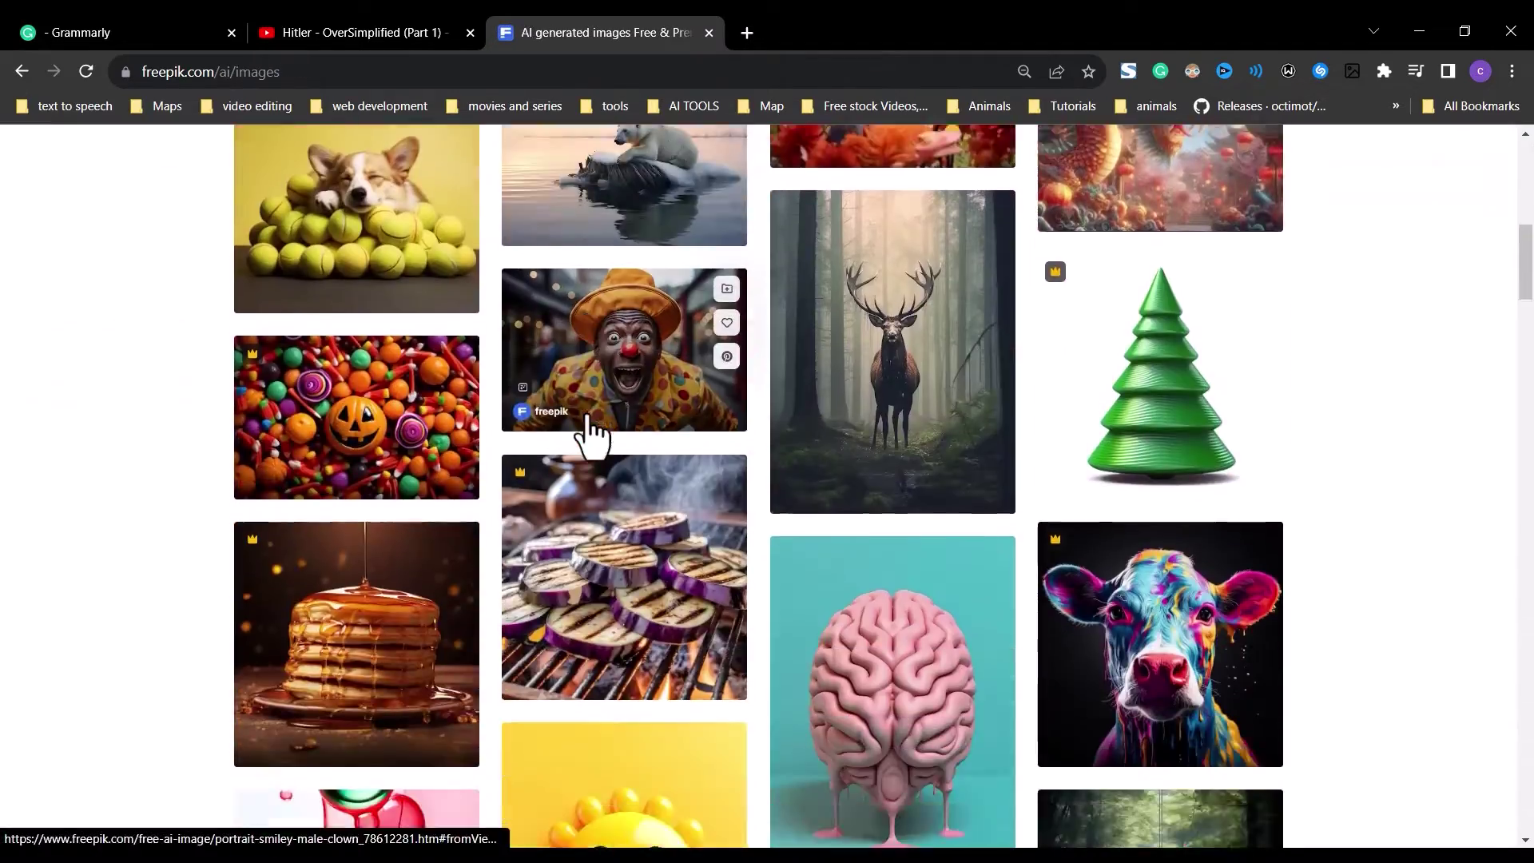
scroll(583, 429, "down", 10)
scroll(537, 309, "up", 20)
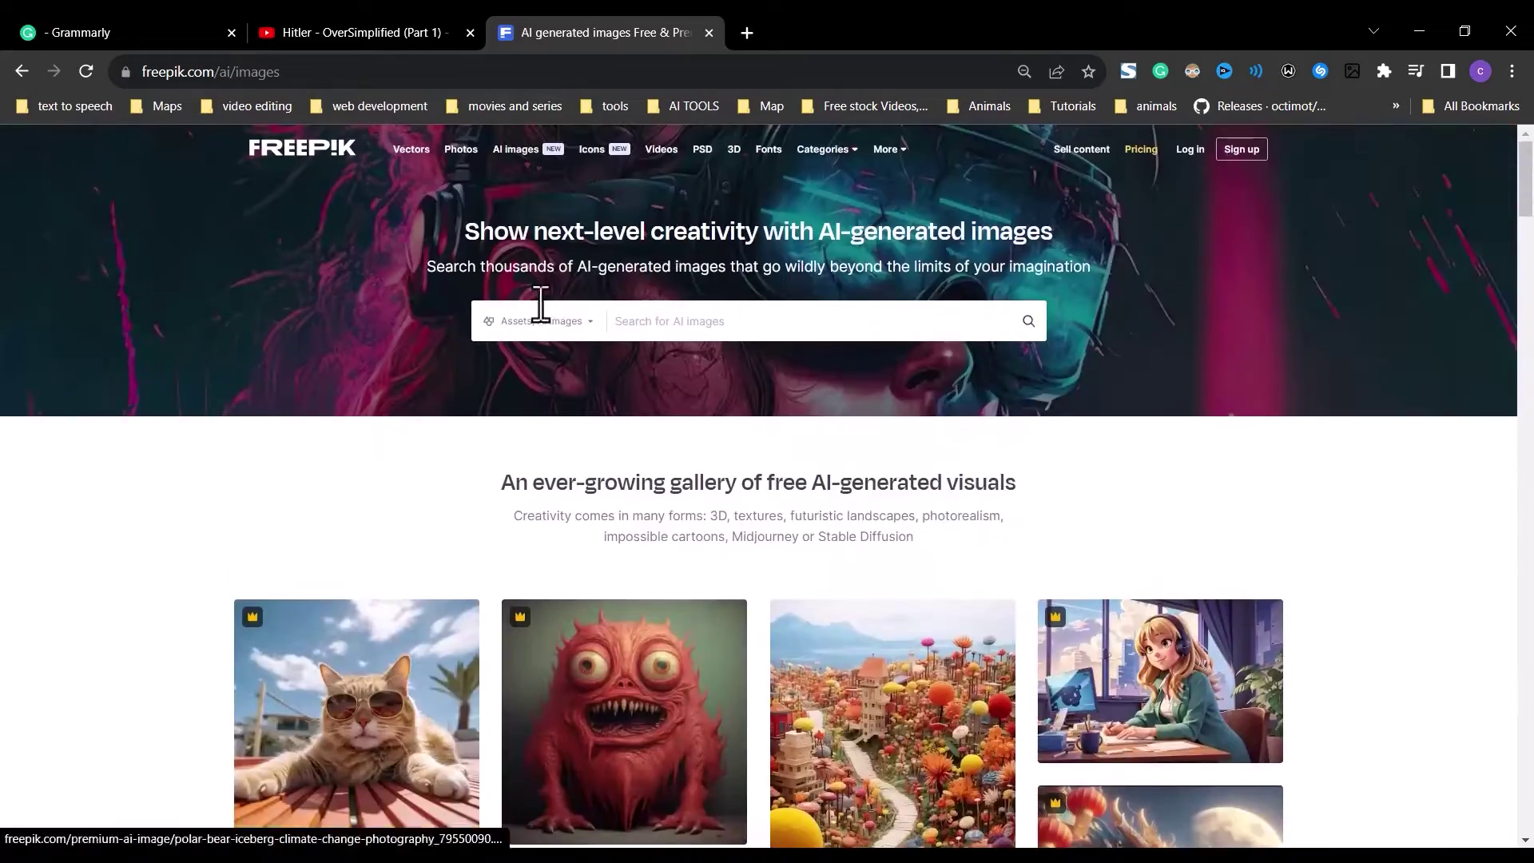
Step: Look through the icons and stock videos pages
left_click(590, 156)
scroll(605, 448, "down", 12)
scroll(606, 432, "up", 15)
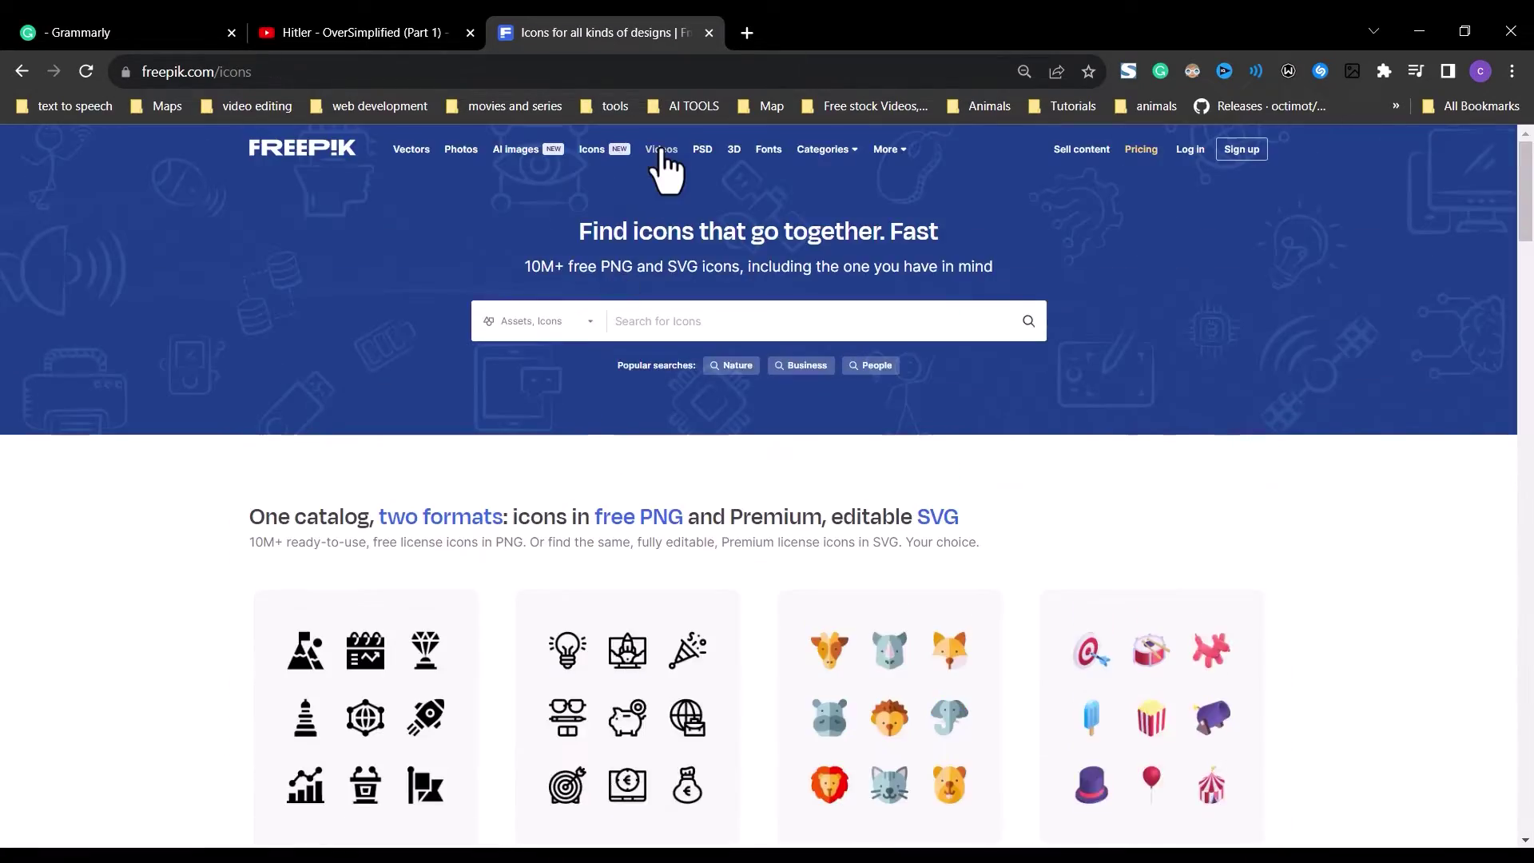
left_click(662, 152)
scroll(623, 411, "down", 4)
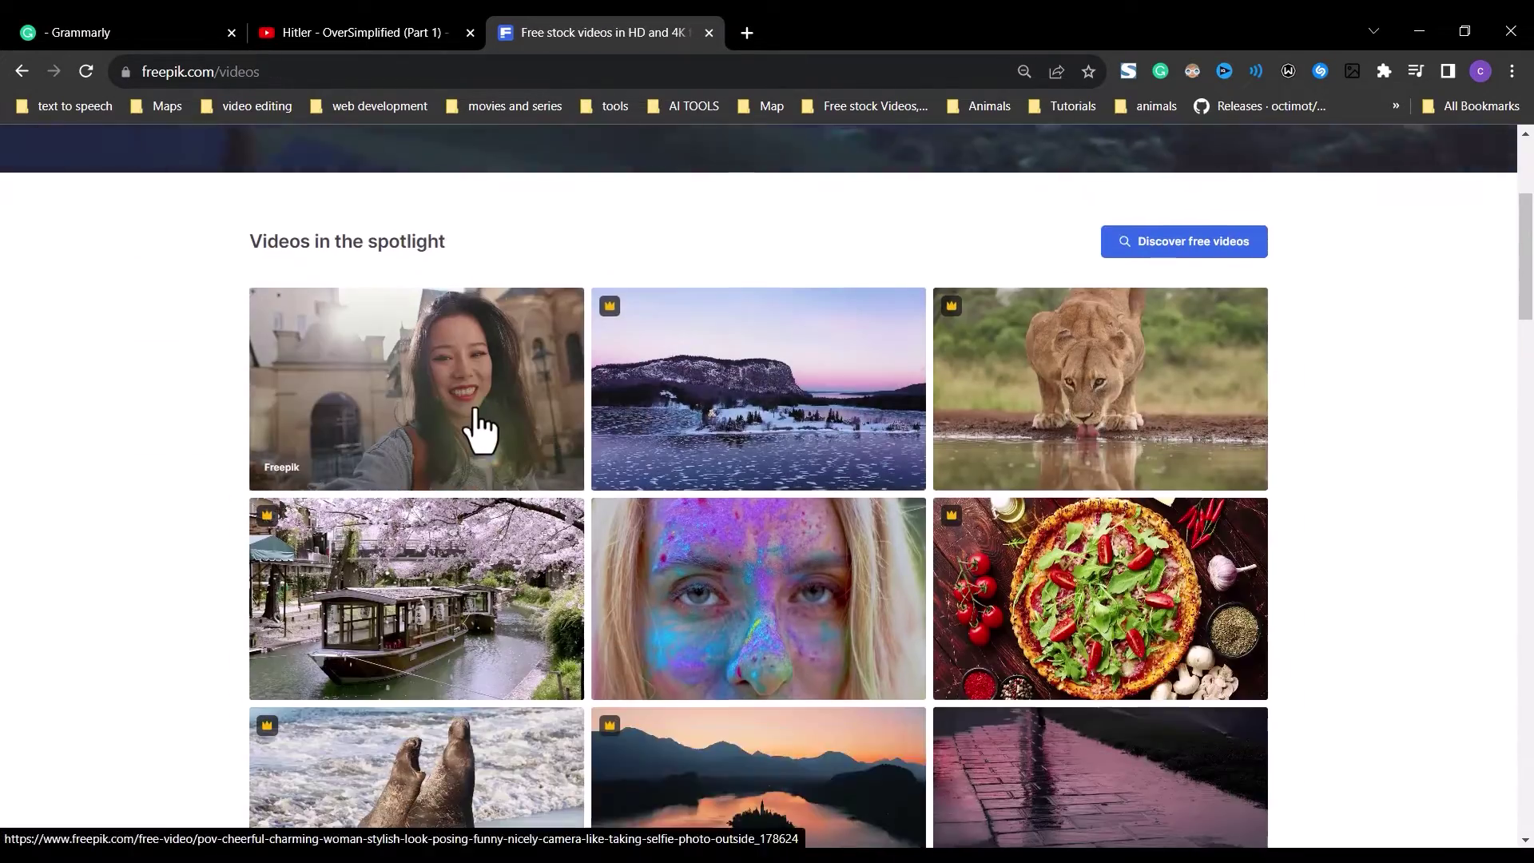
scroll(476, 423, "down", 5)
scroll(447, 479, "up", 10)
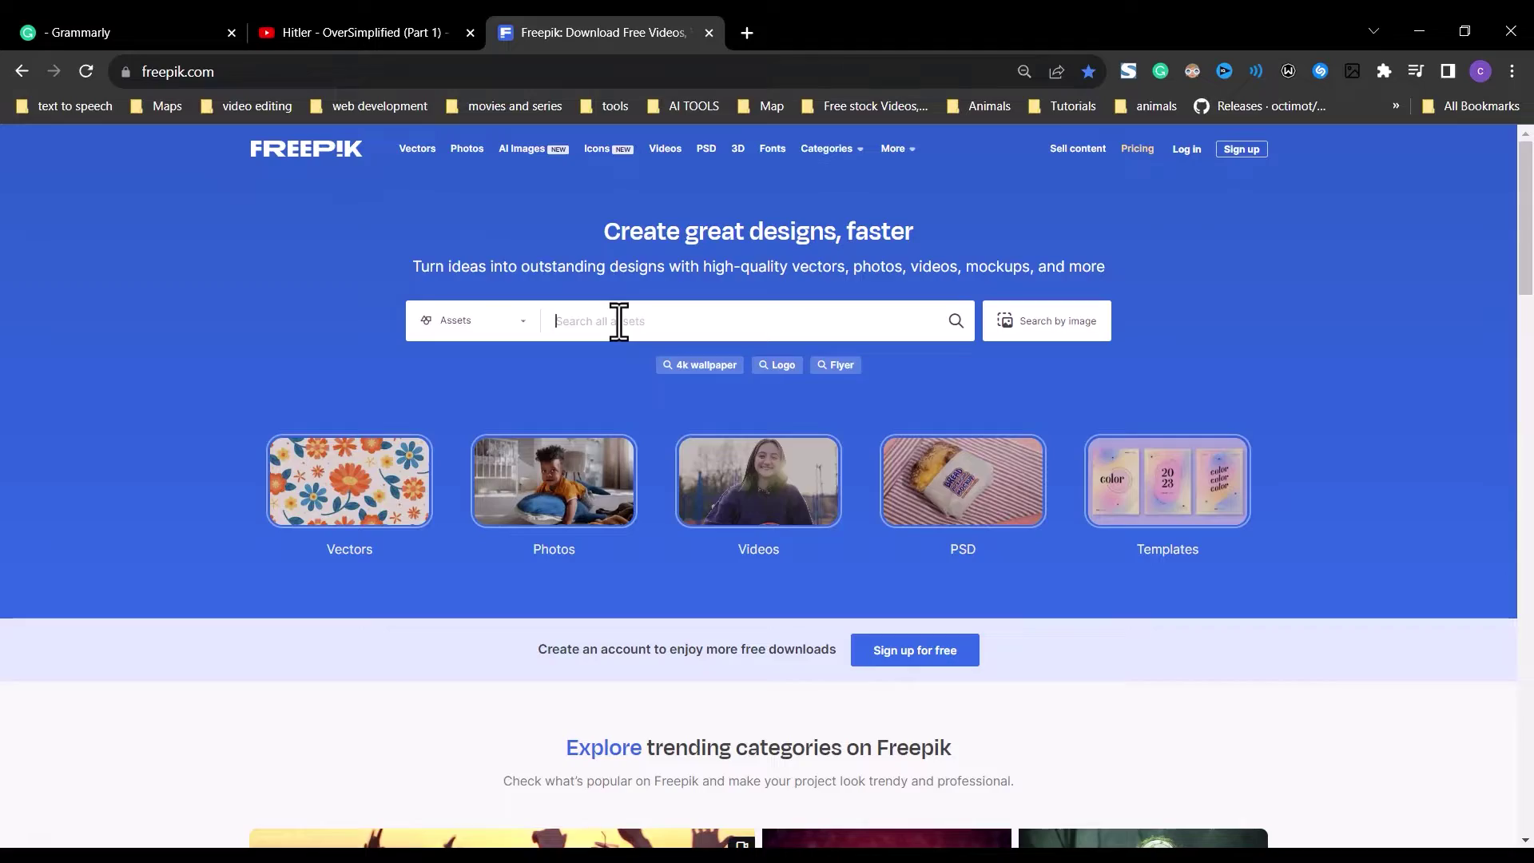
Step: Search Freepik for world map, close the Adobe popup and review the results
type("map")
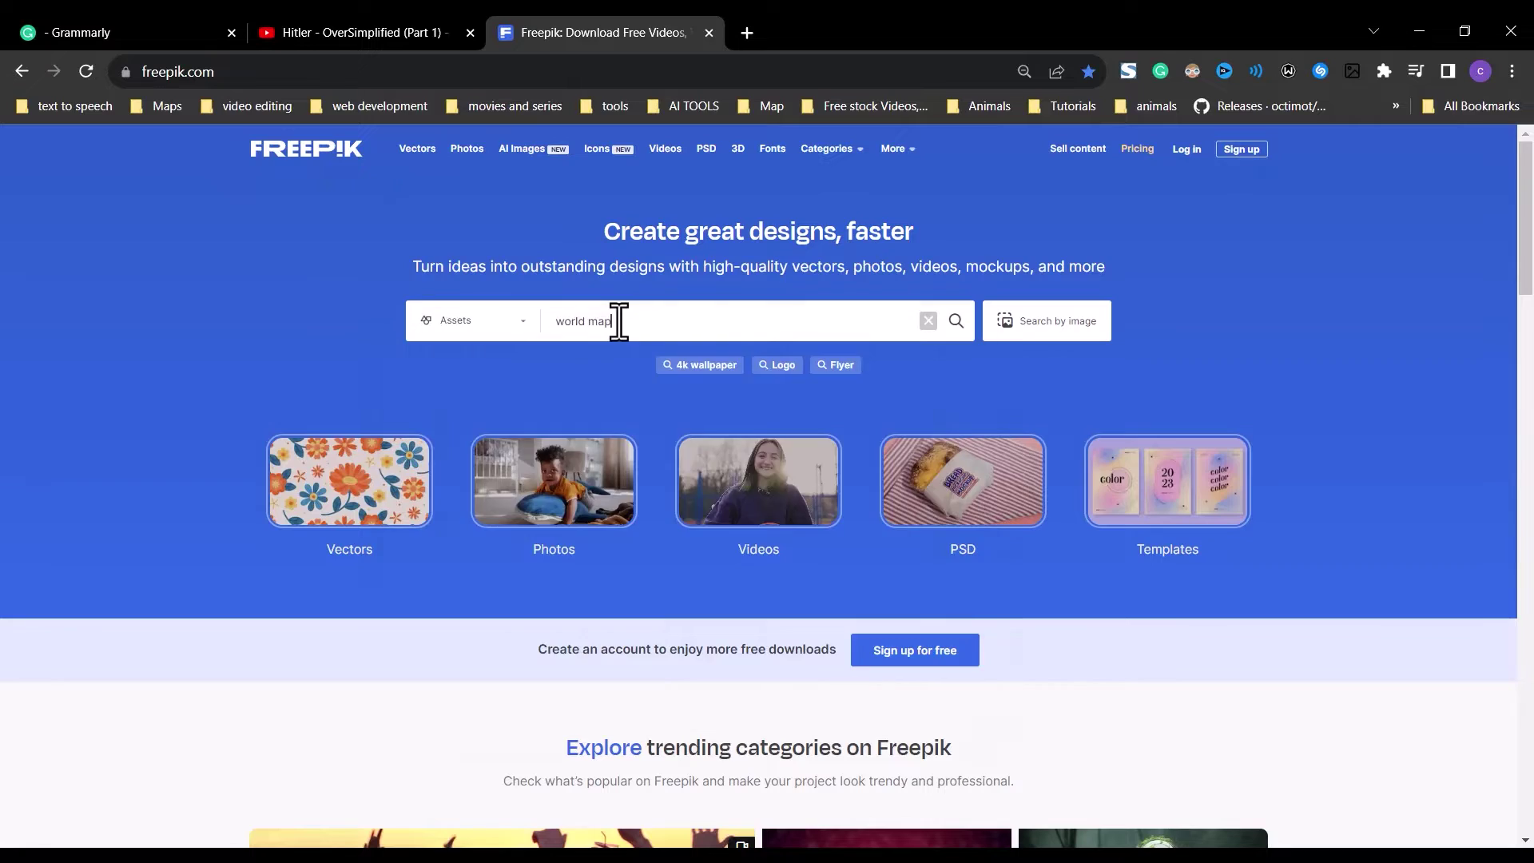
key("Return")
left_click(1503, 42)
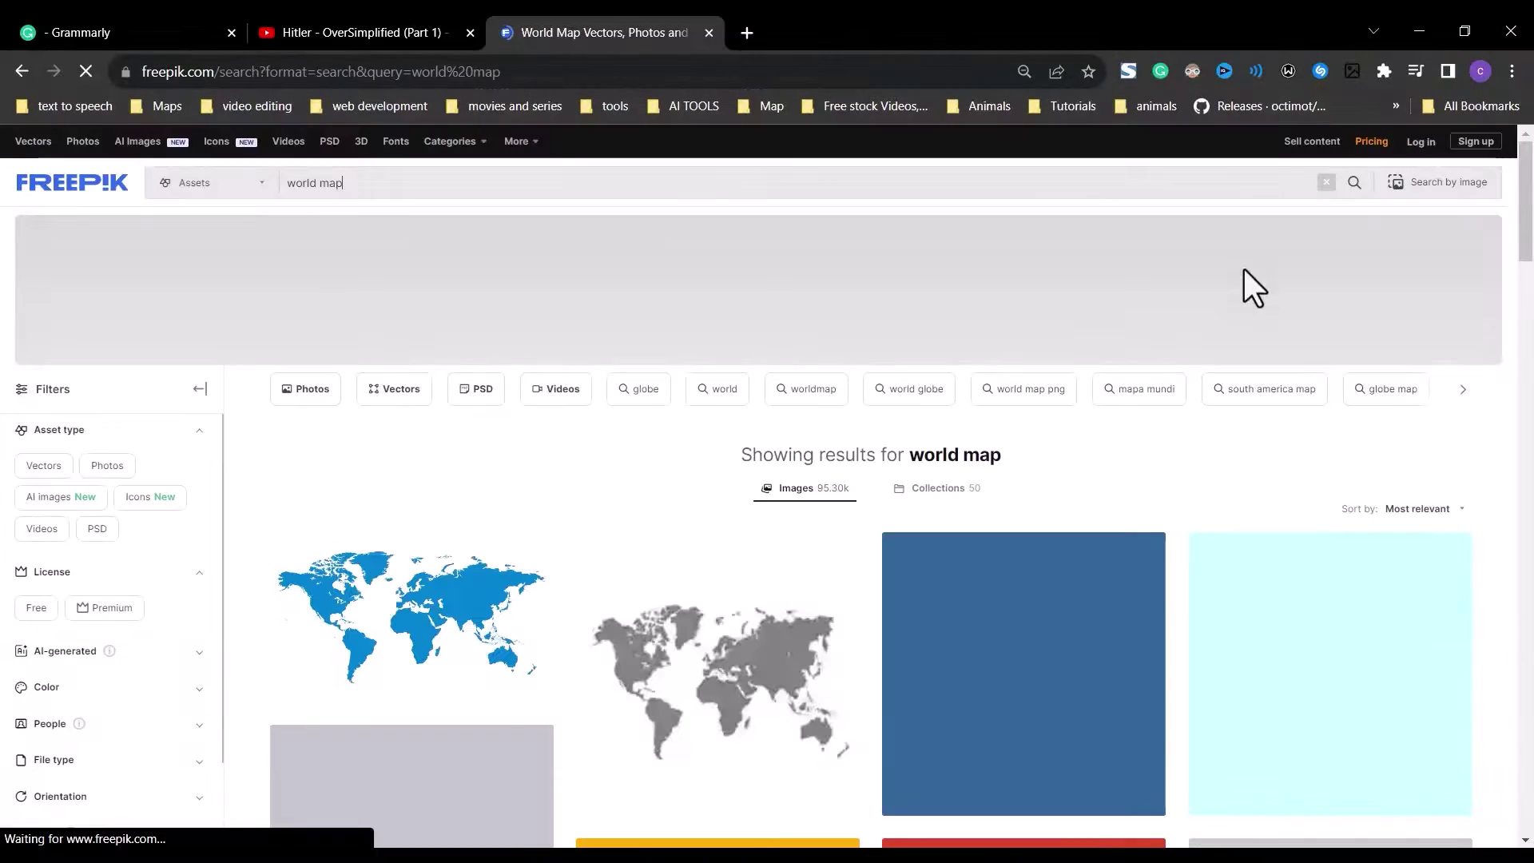
scroll(700, 515, "down", 5)
scroll(700, 515, "down", 15)
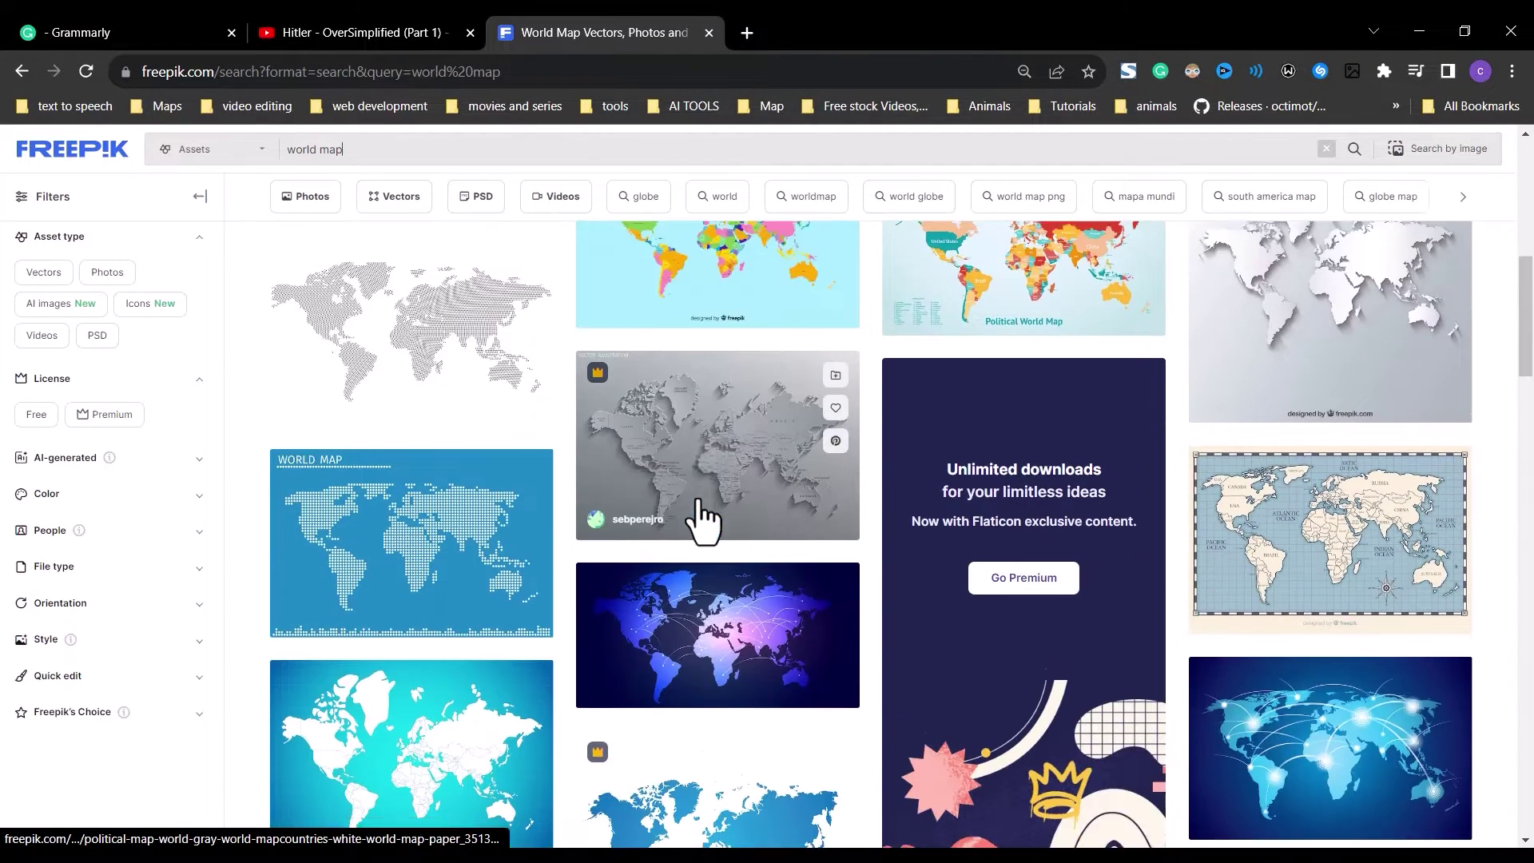
scroll(700, 520, "up", 10)
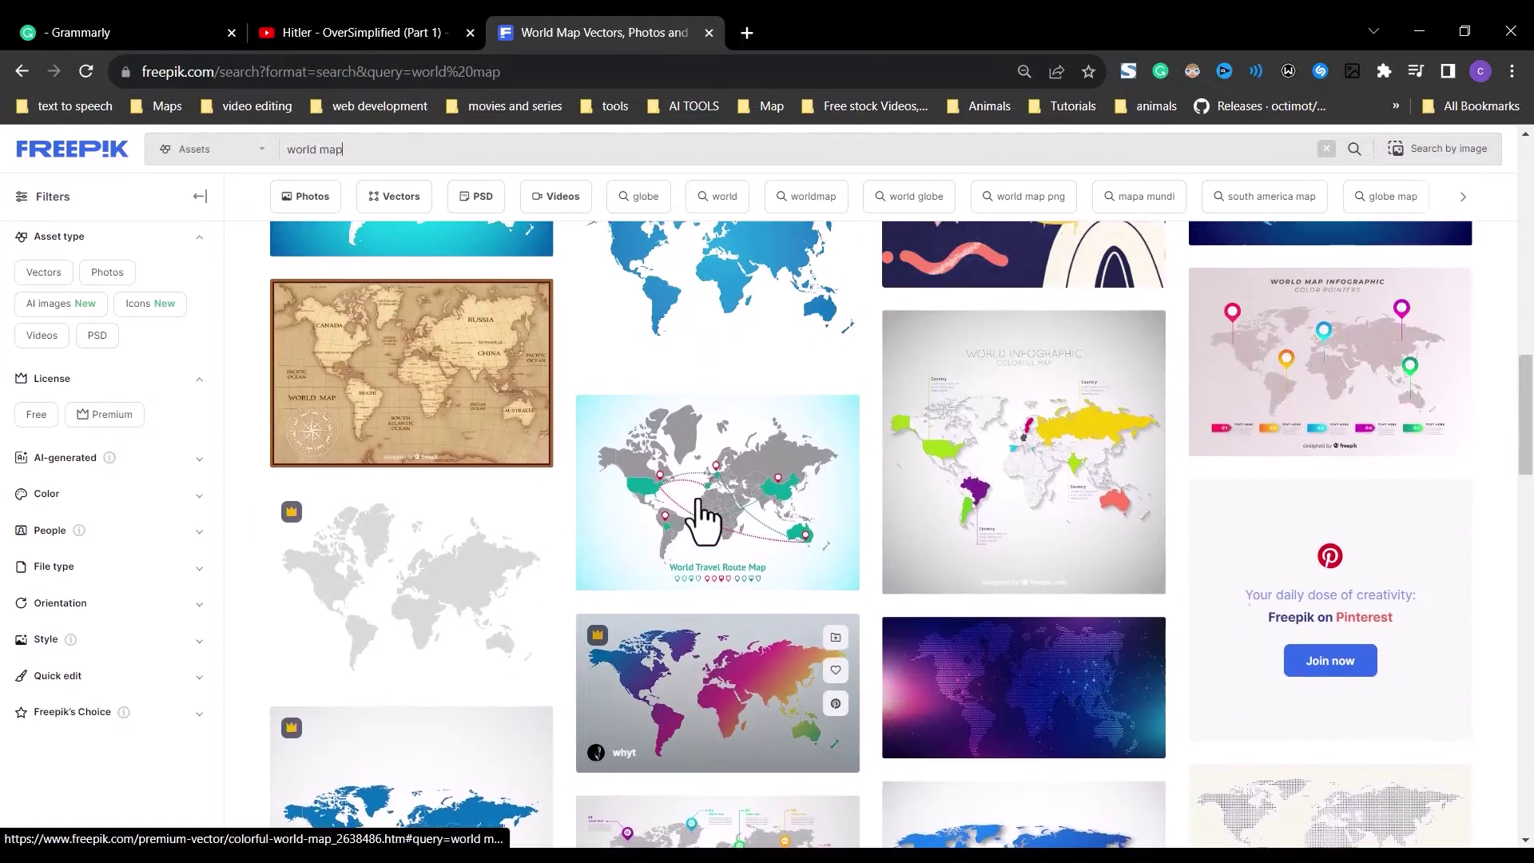
scroll(716, 515, "up", 4)
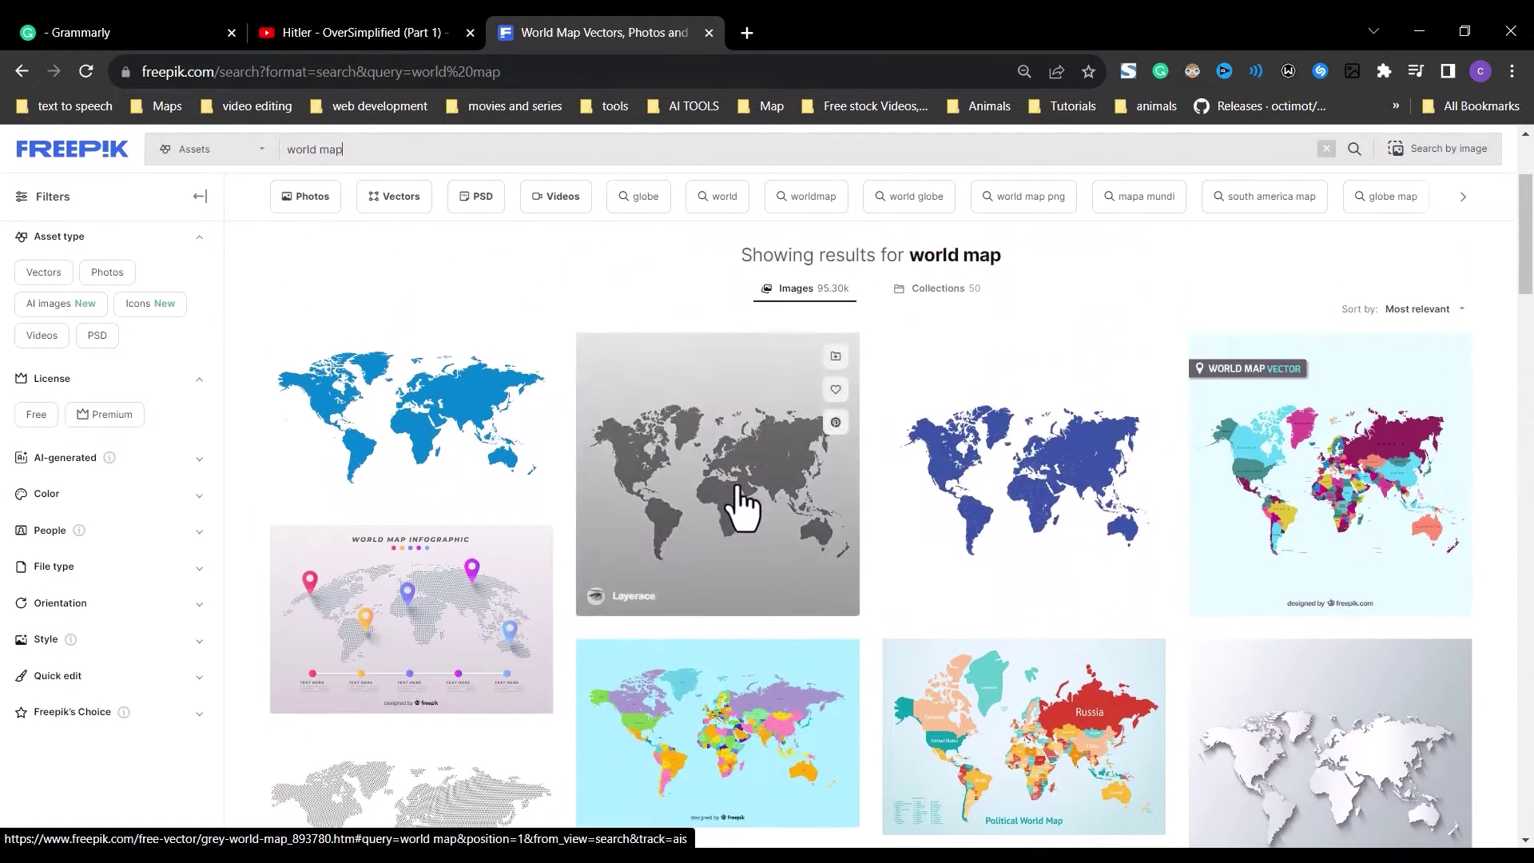
Step: Download the colorful World Map Vector using the free download option
left_click(1300, 467)
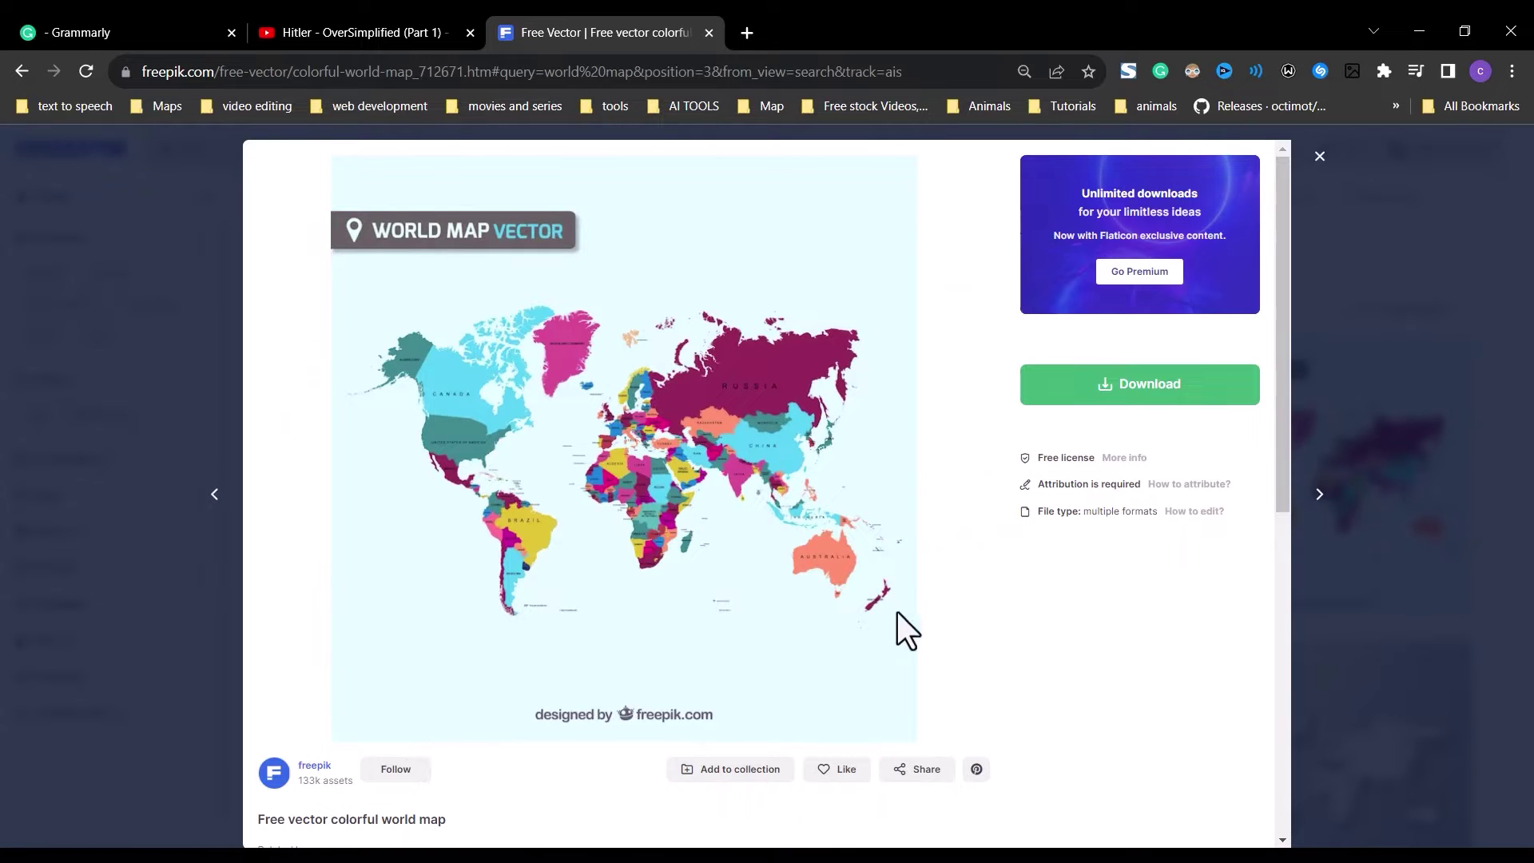
left_click(1121, 389)
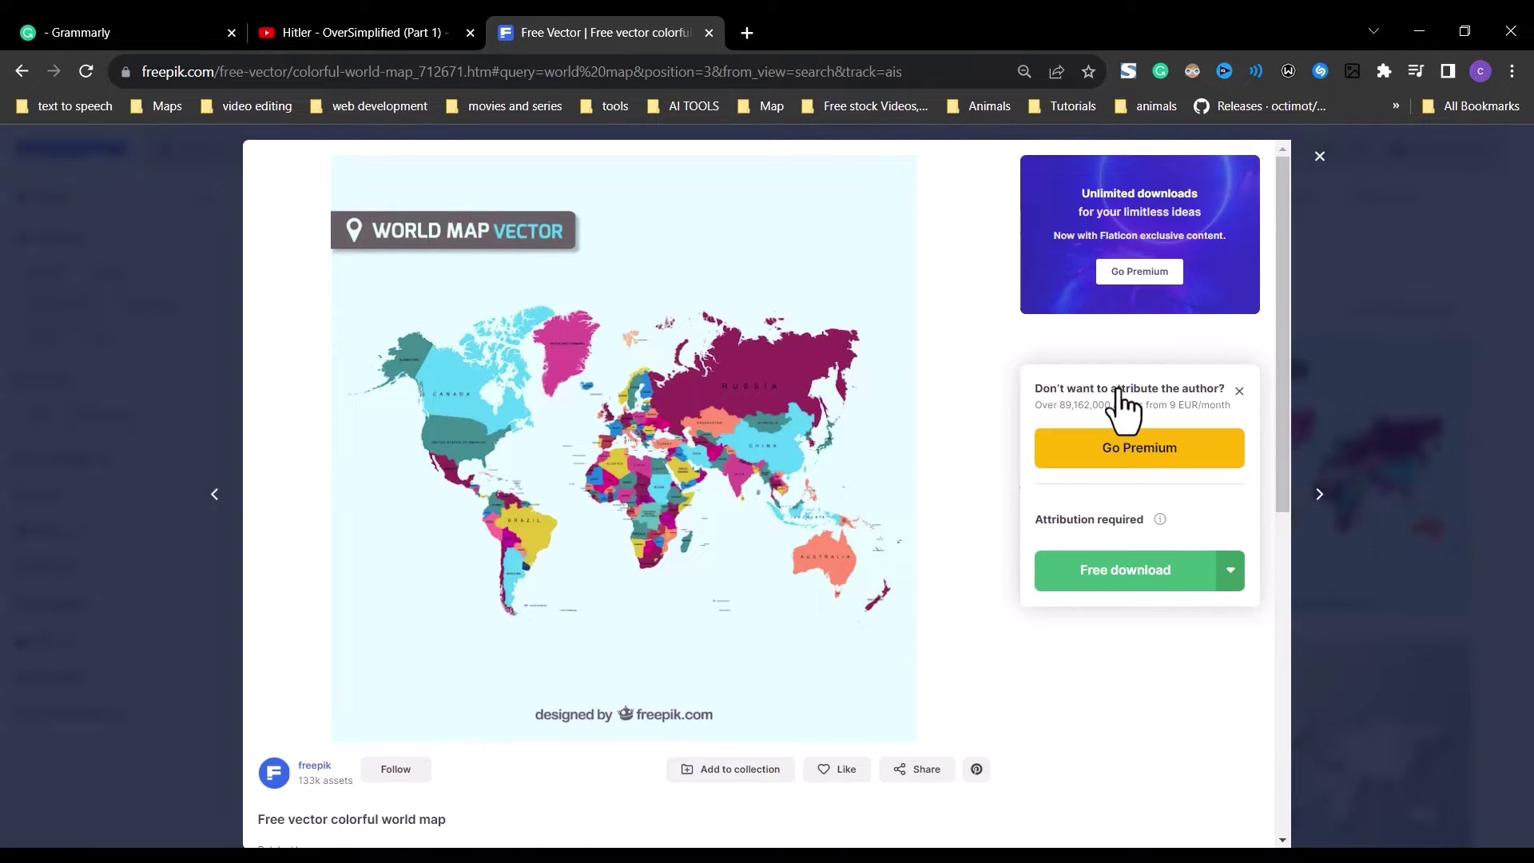
left_click(1231, 573)
left_click(1138, 570)
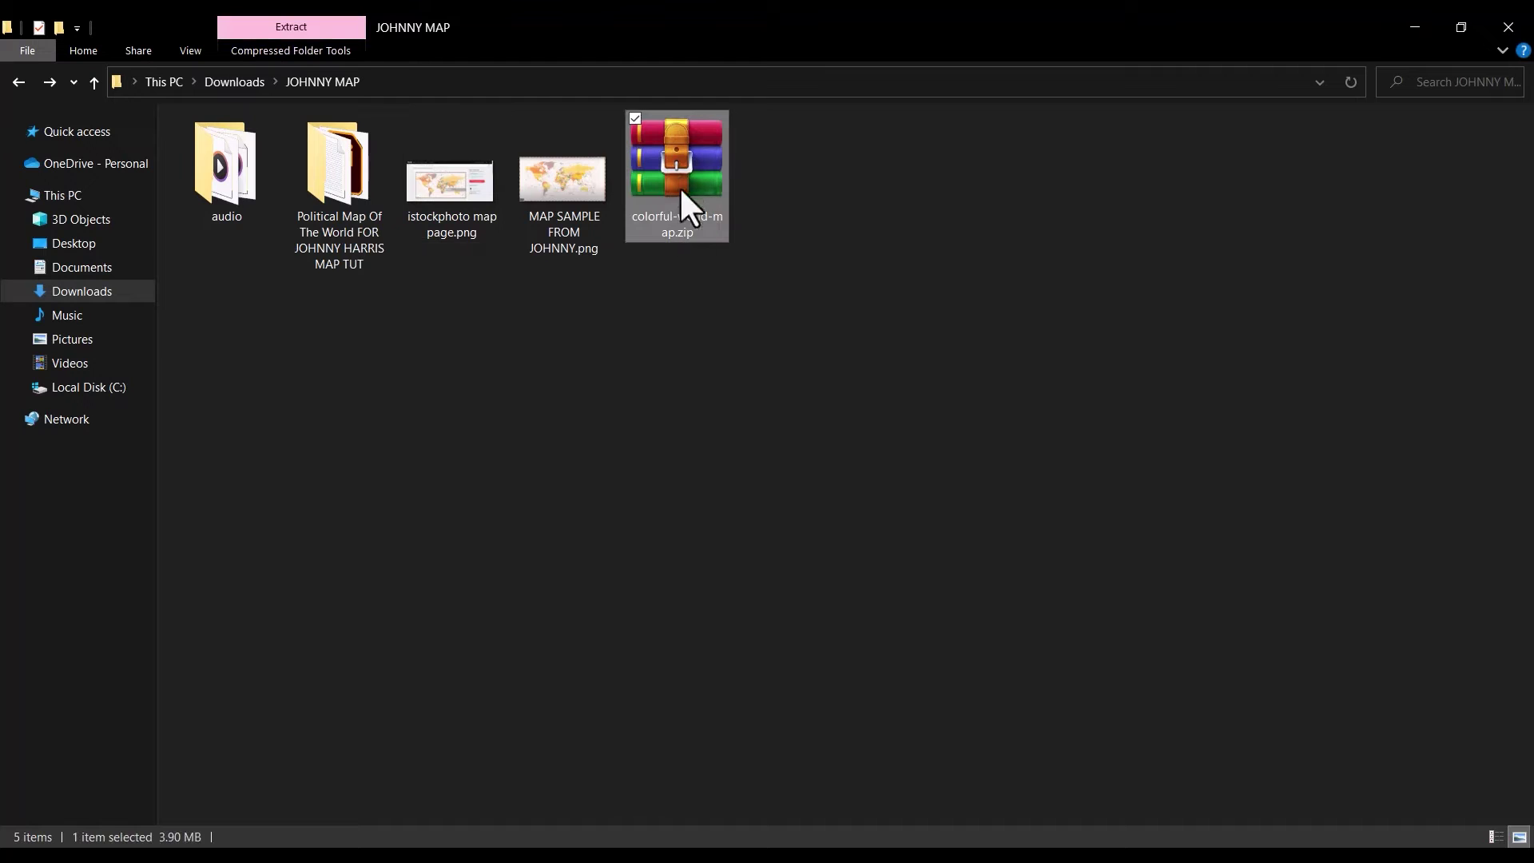
Step: Create a 'country map' folder in JOHNNY MAP and move the zip into it
left_click(843, 382)
key("ctrl+shift+n")
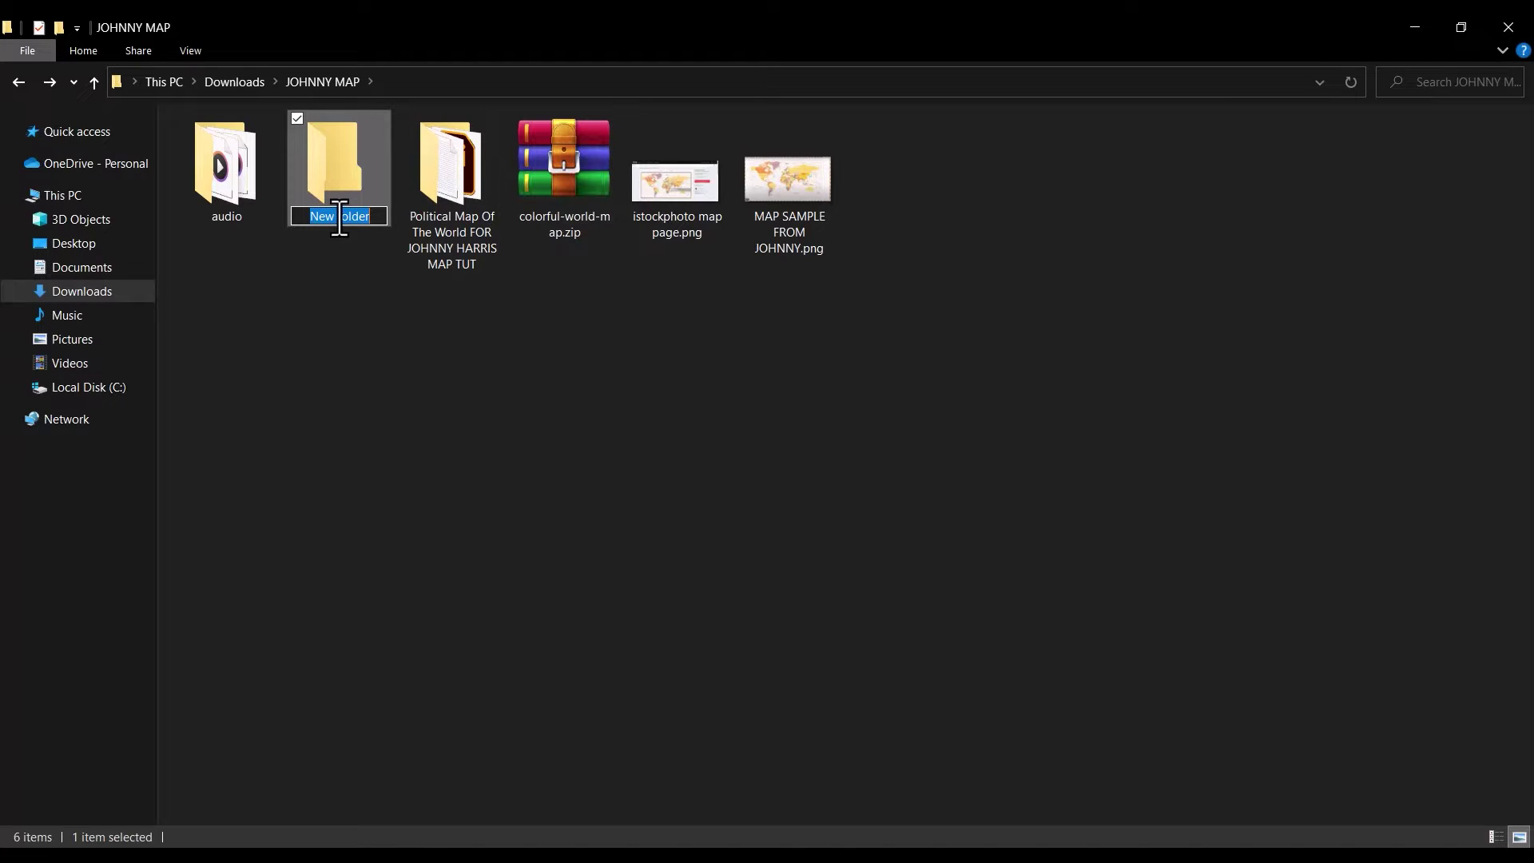
type("country")
left_click_drag(533, 182, 366, 187)
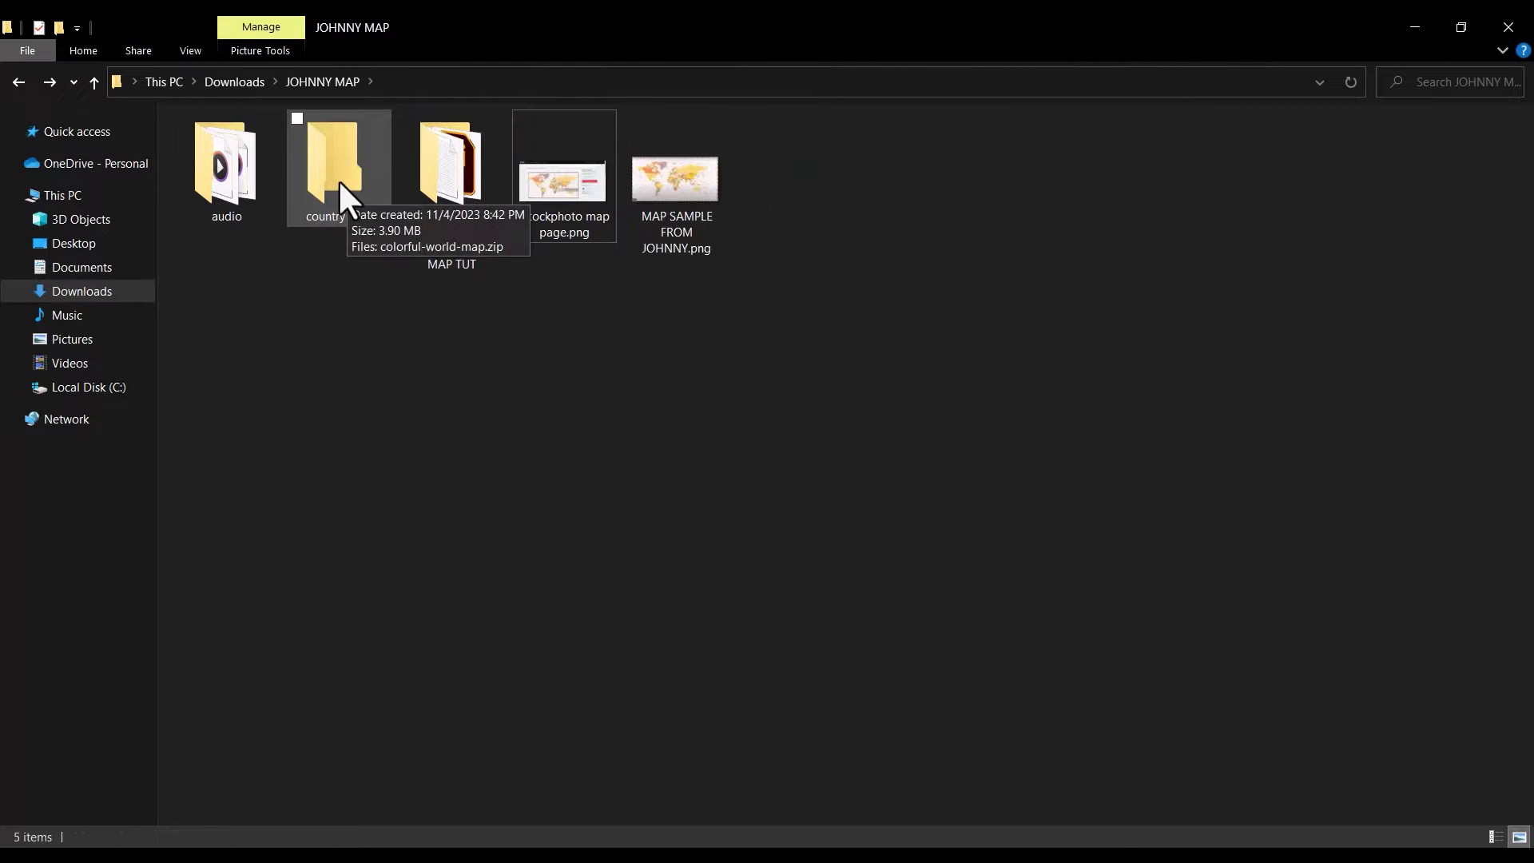
double_click(337, 179)
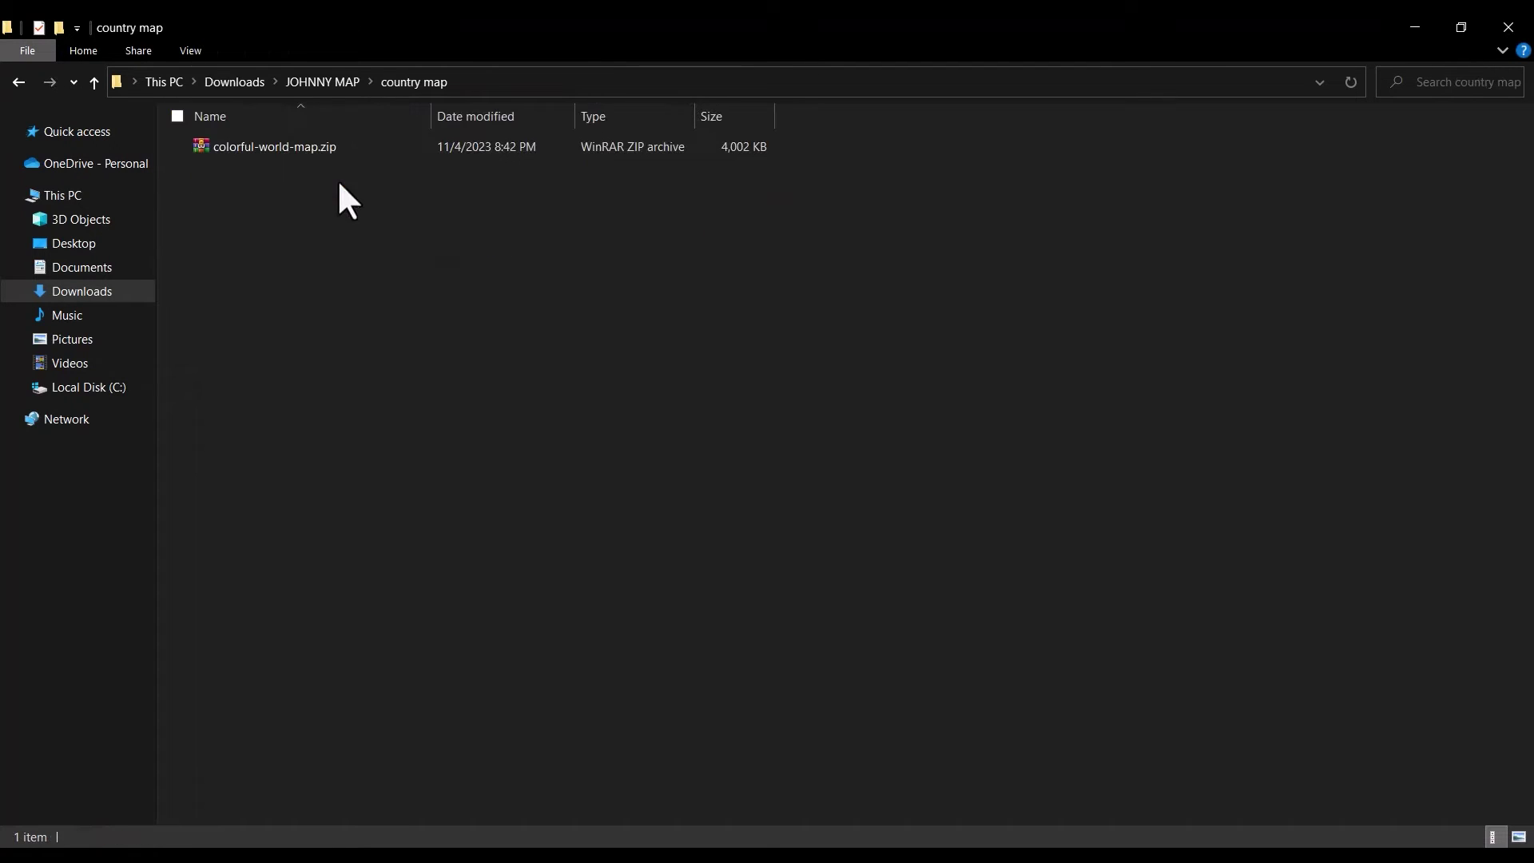
Step: Extract the zip in place, delete the archive, and check the map 6 files
right_click(265, 146)
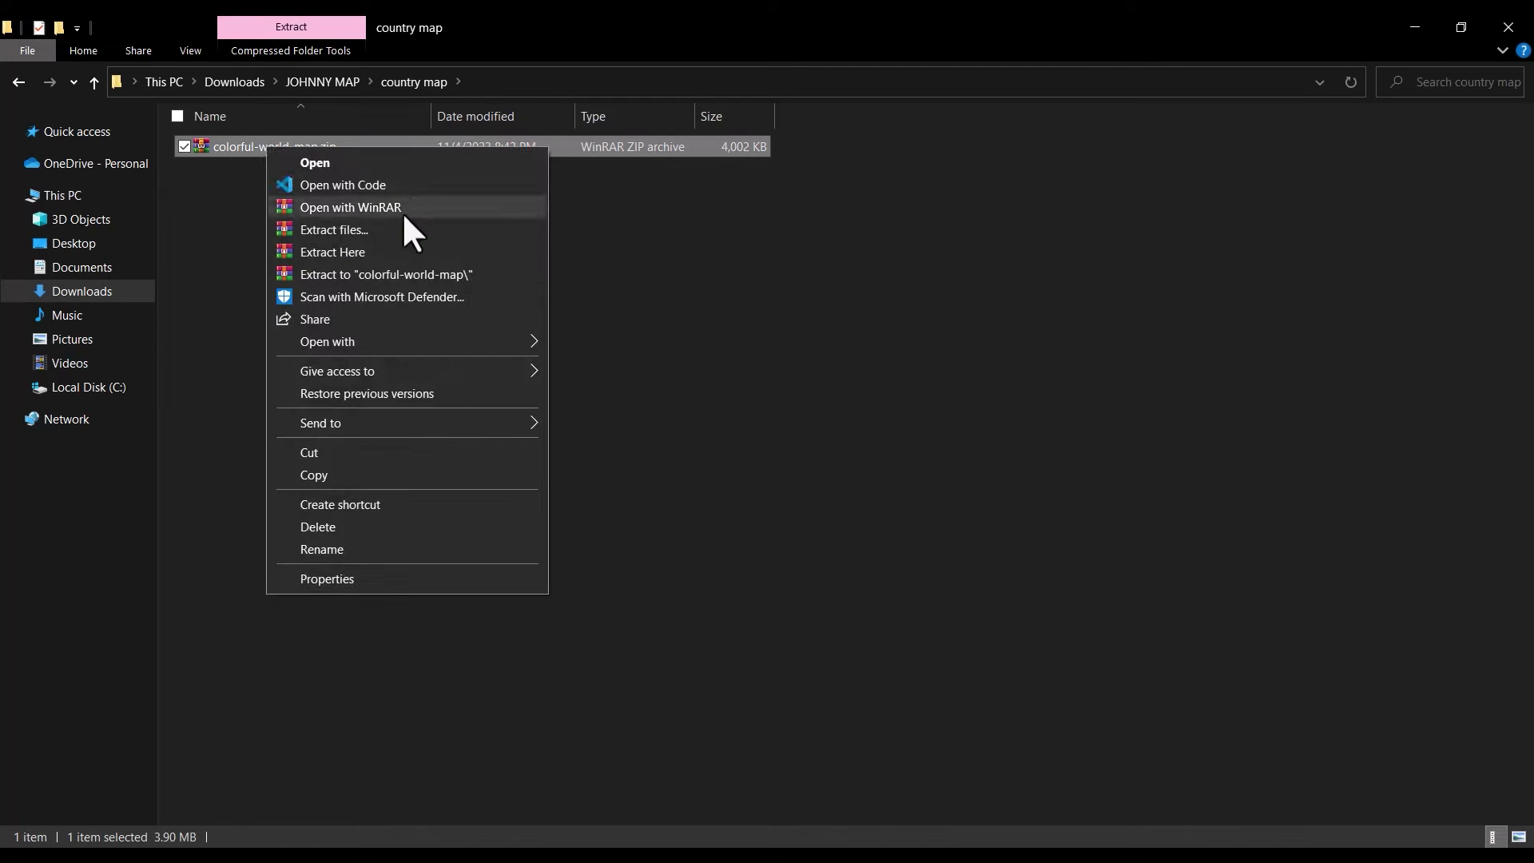
left_click(356, 252)
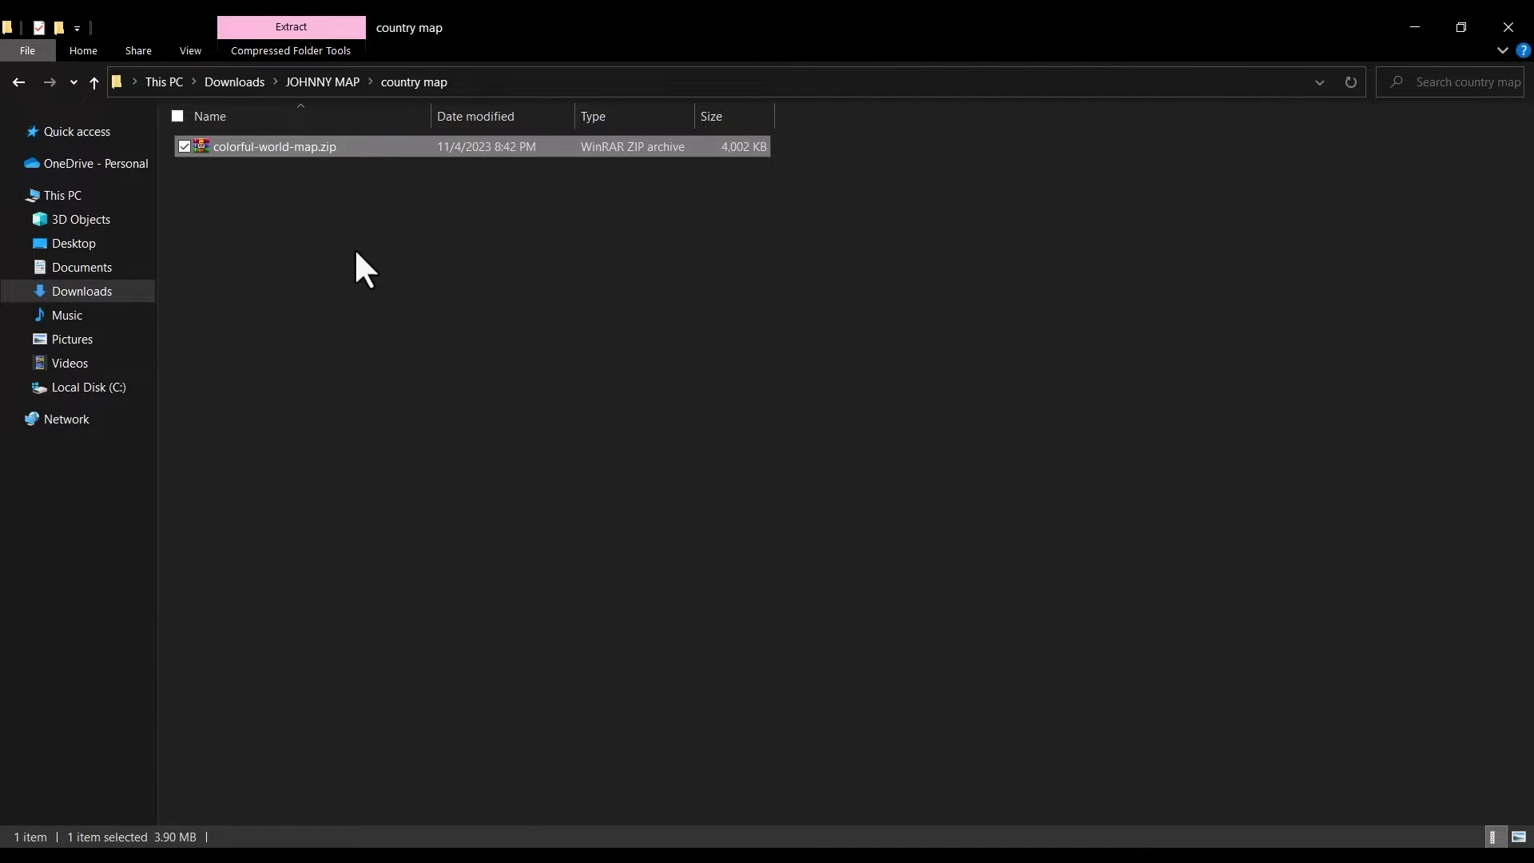
left_click(281, 150)
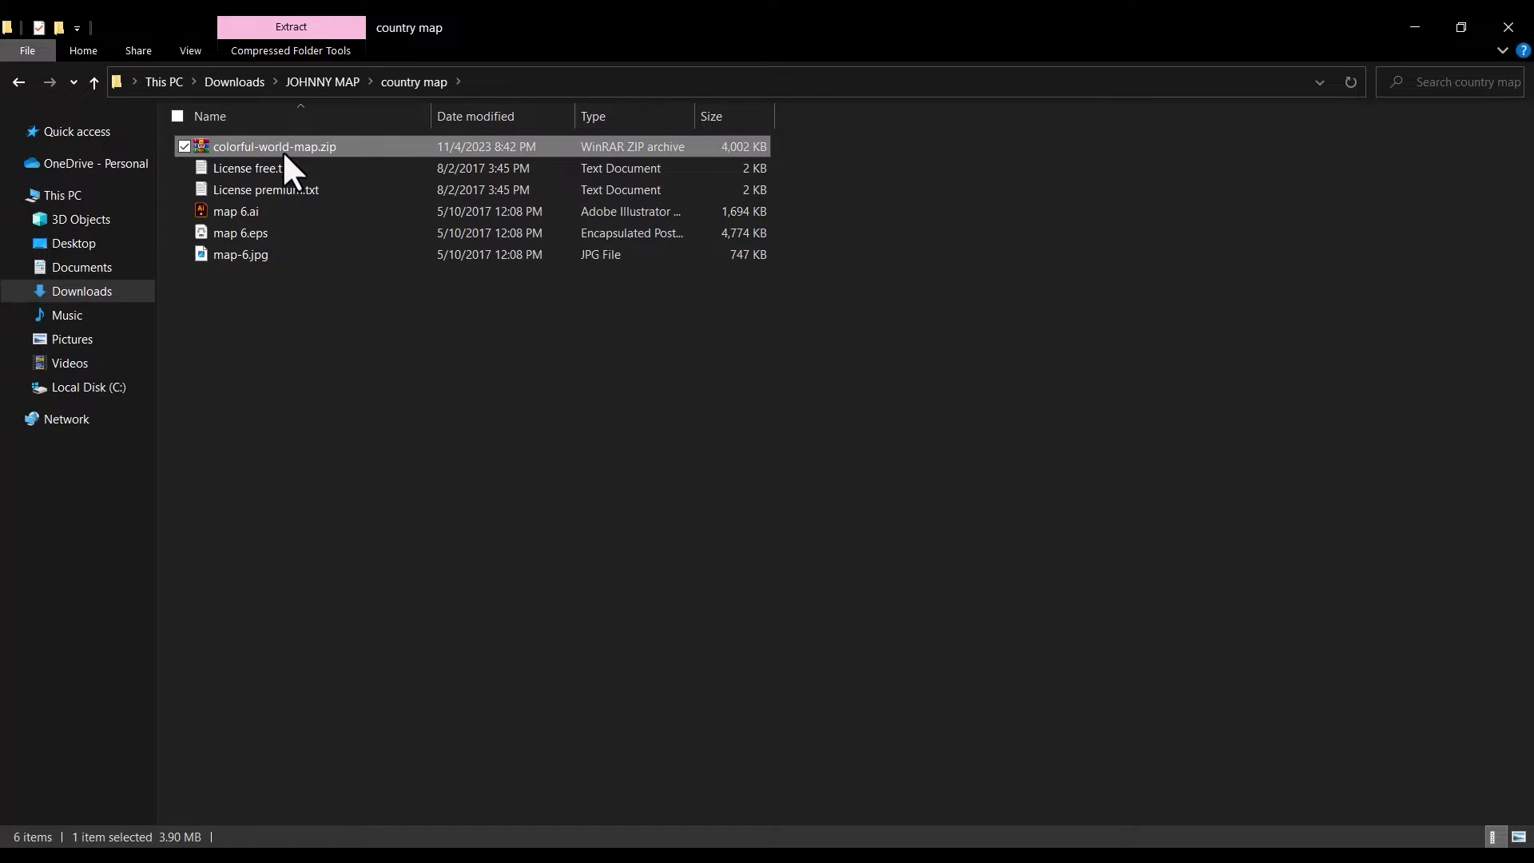
key("Delete")
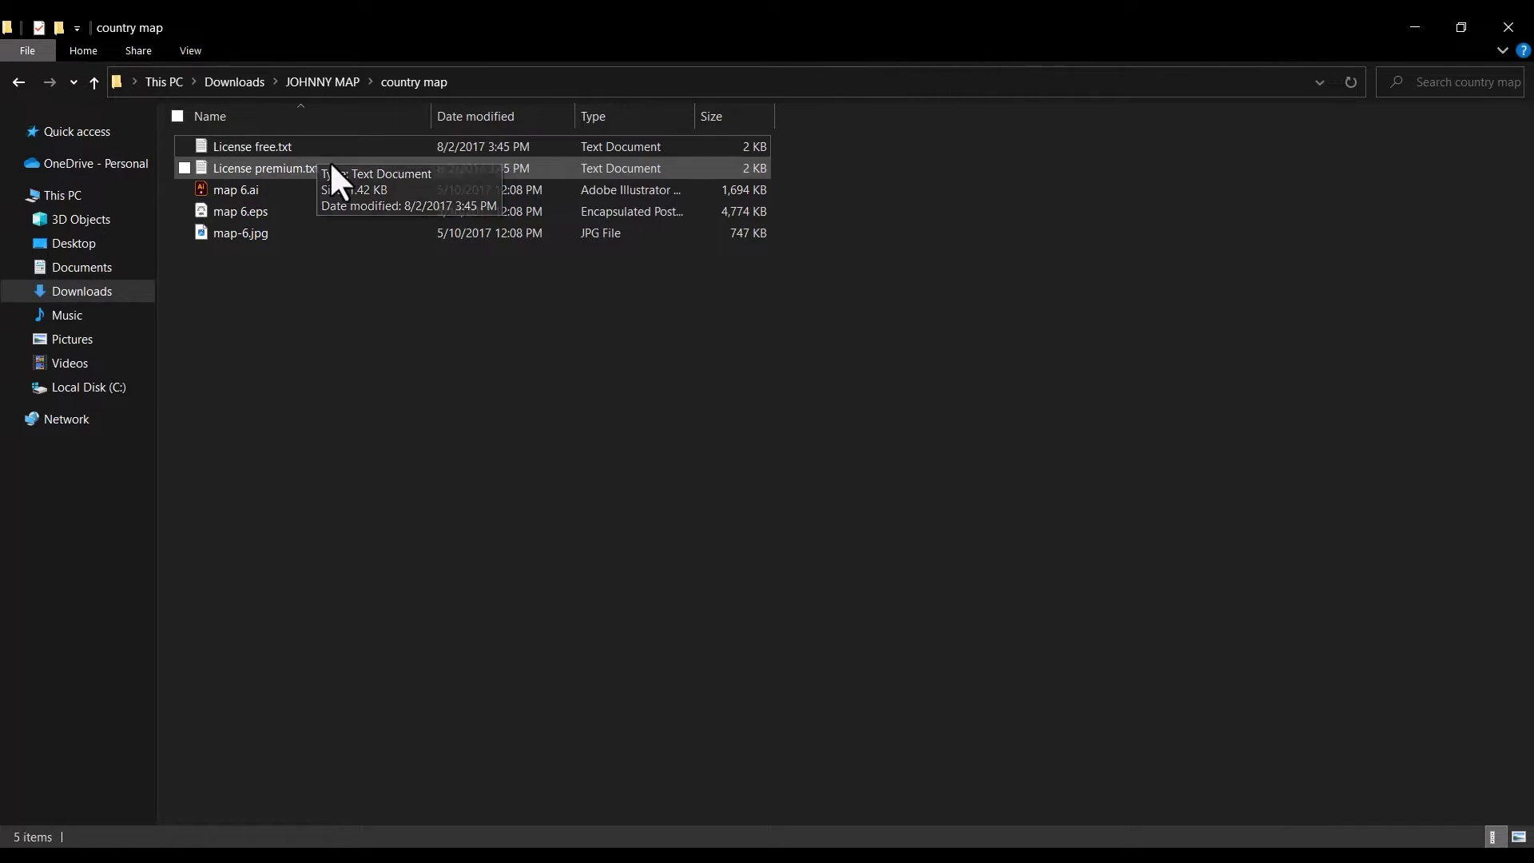
left_click(256, 192)
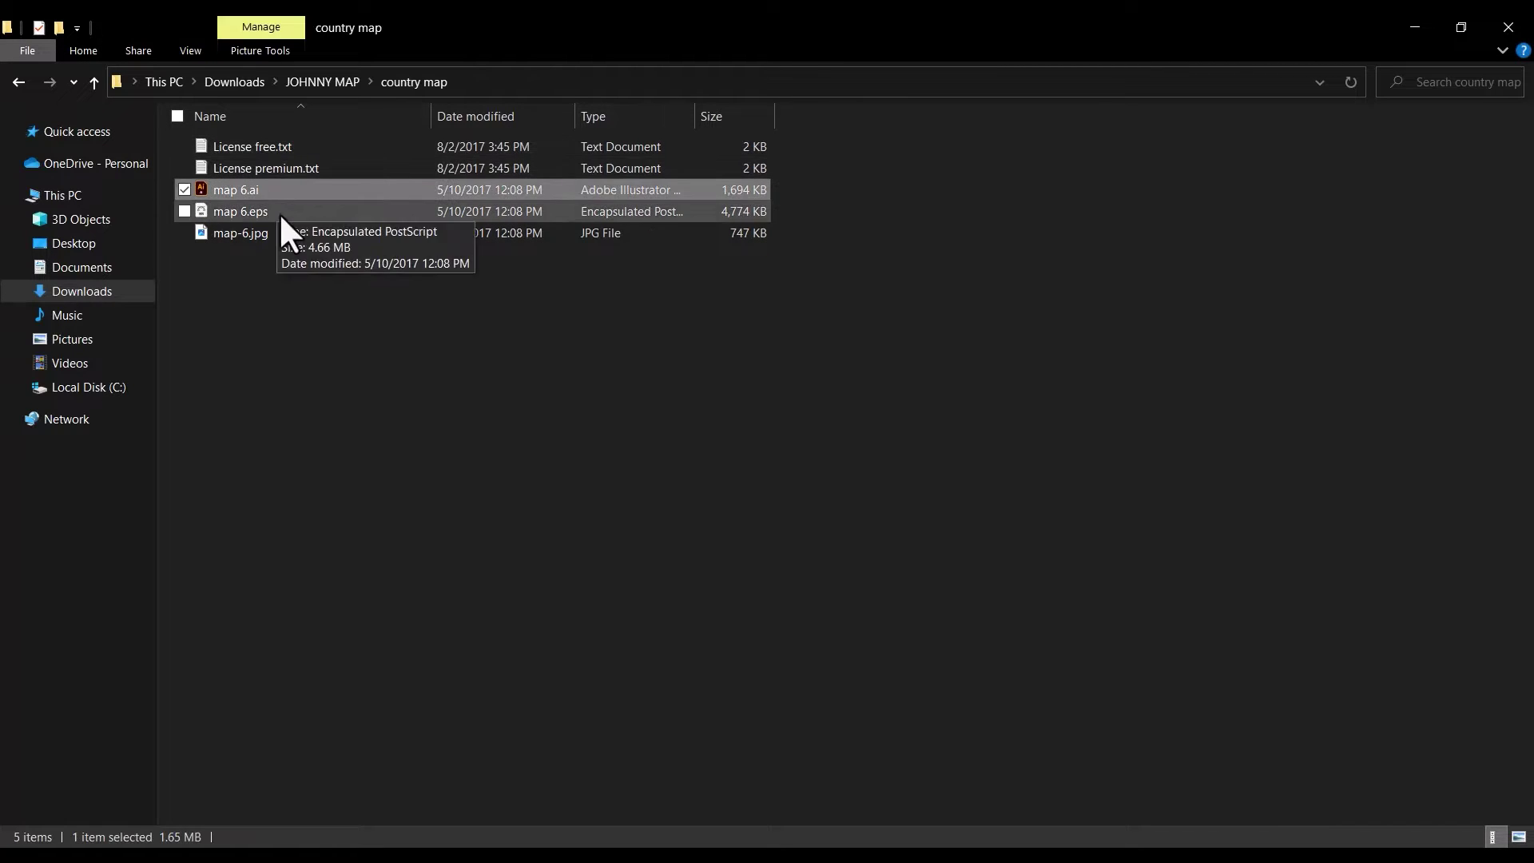
left_click(279, 213)
left_click(273, 235)
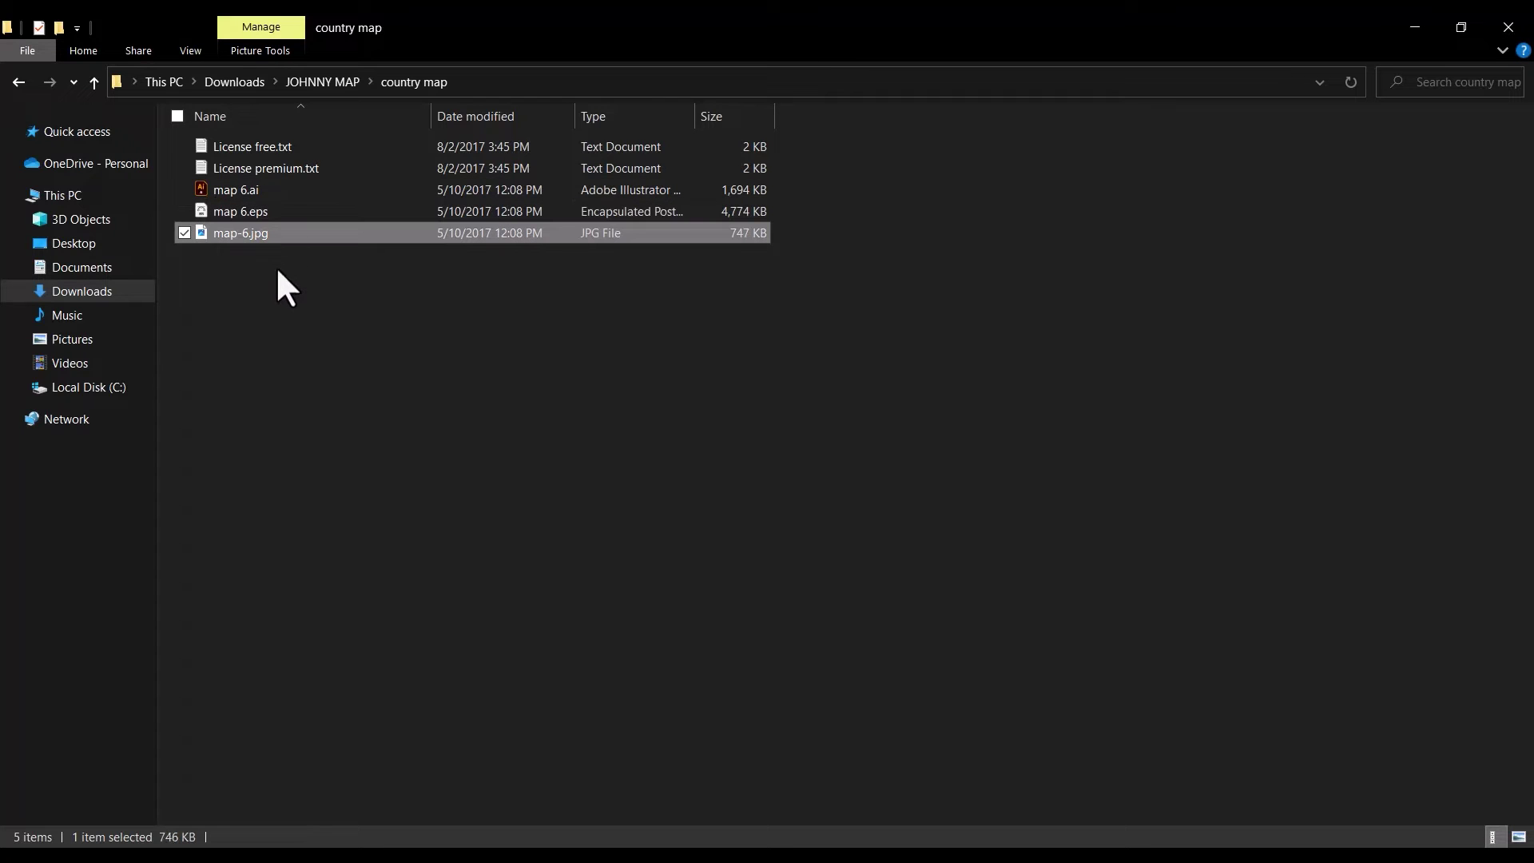
left_click(364, 350)
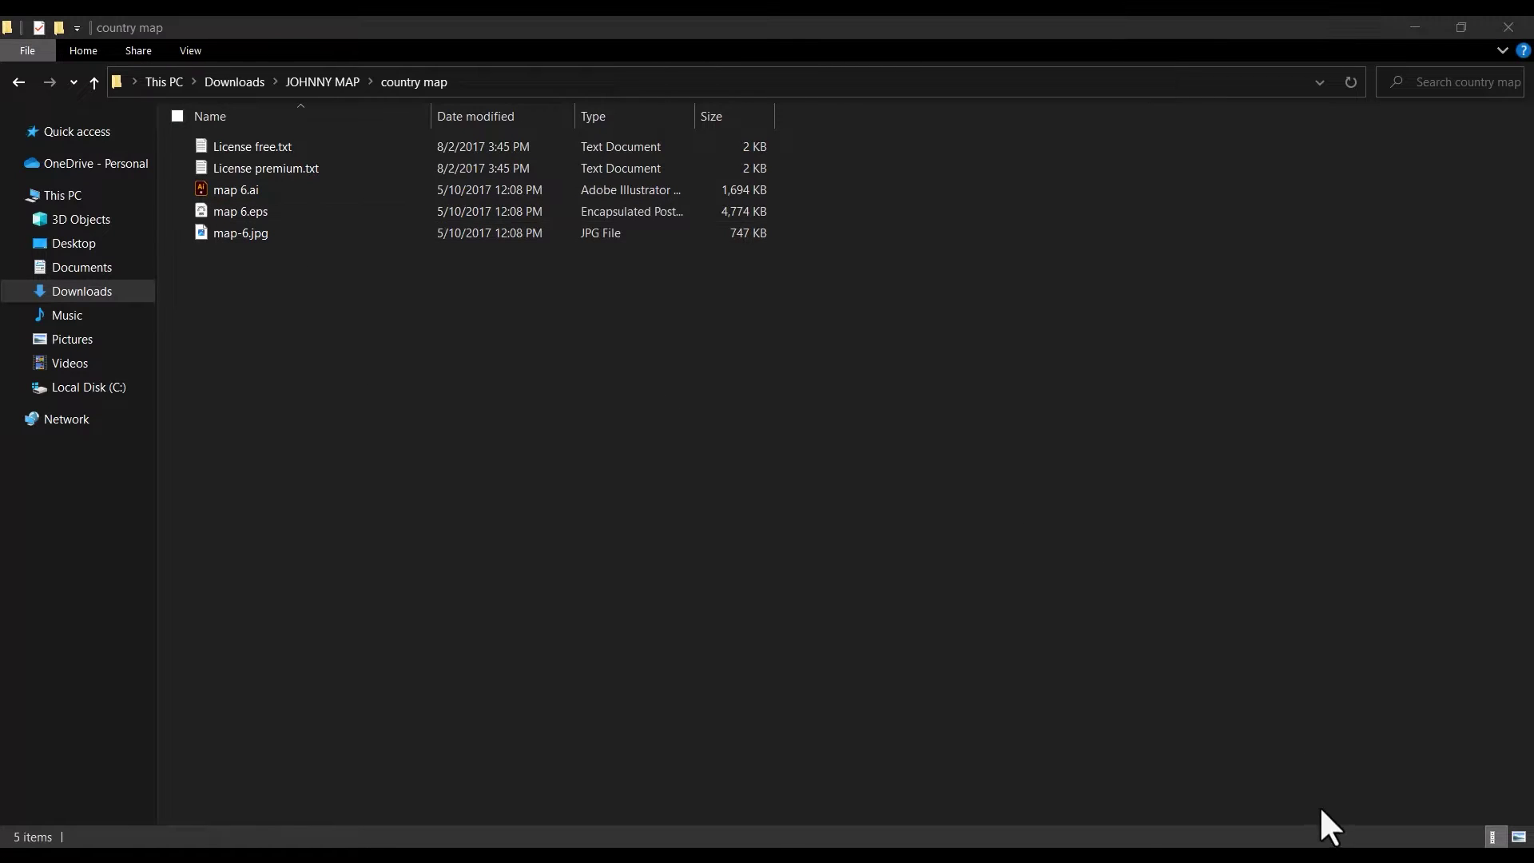
Step: Open map 6.ai in Illustrator and pan to show the whole world map
left_click(264, 195)
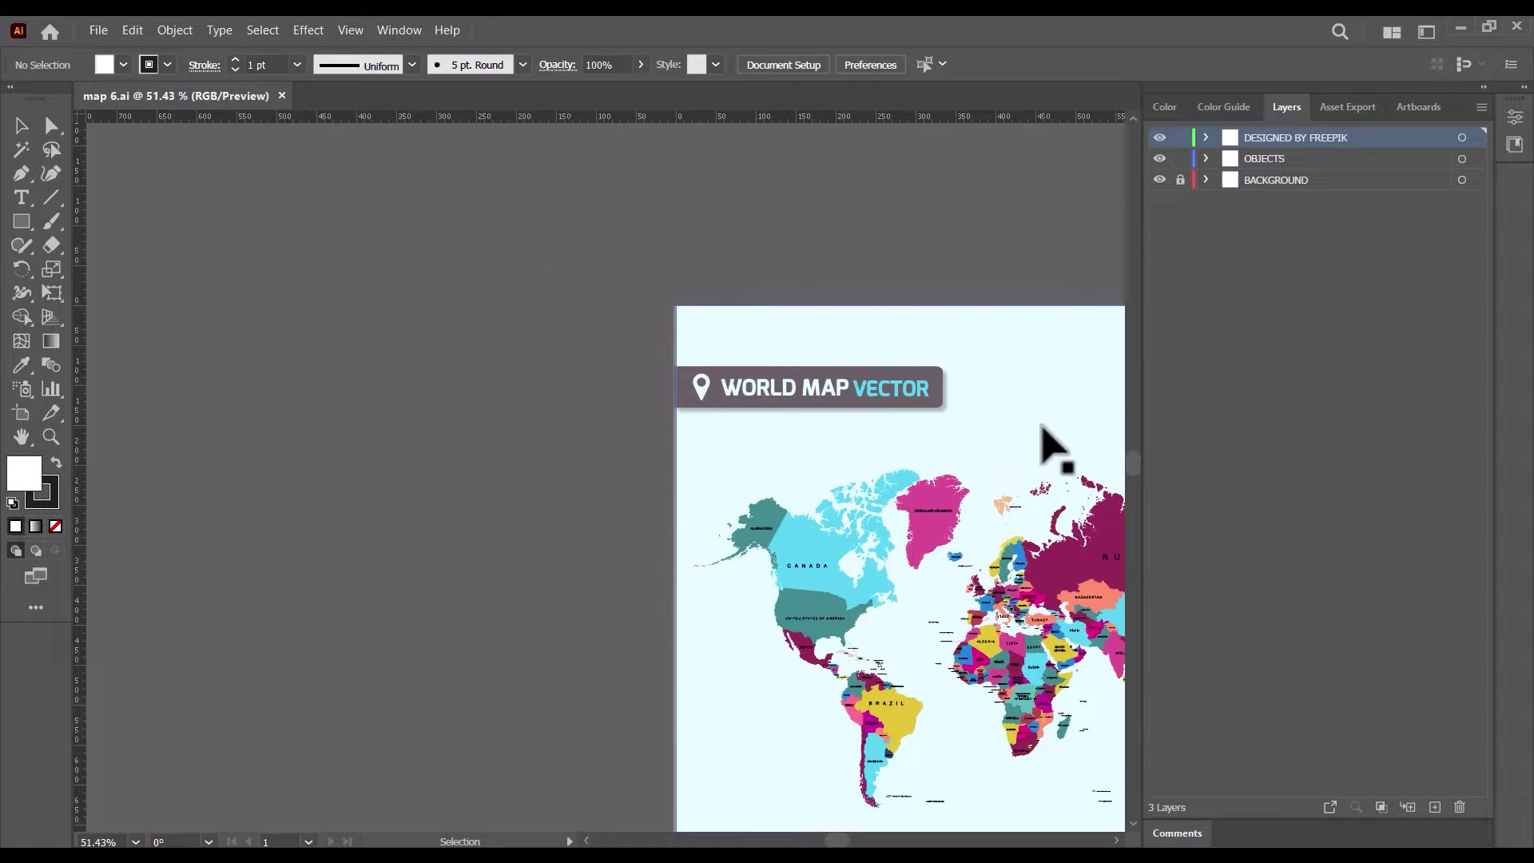
key("space")
left_click_drag(1038, 422, 703, 264)
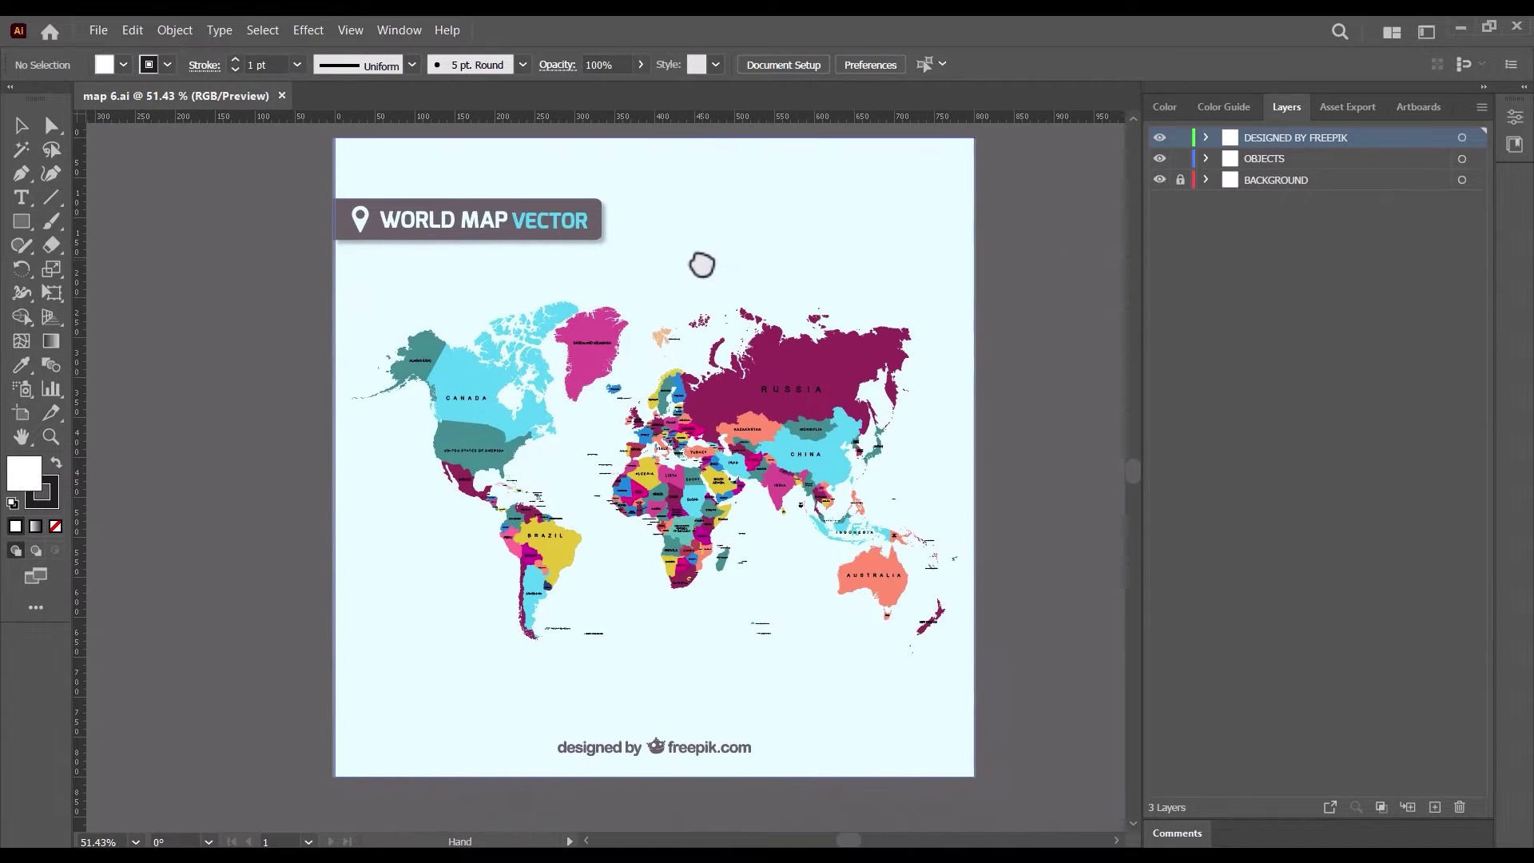
Step: Identify the freepik.com credit and start deleting its DESIGNED BY FREEPIK layer
left_click(771, 767)
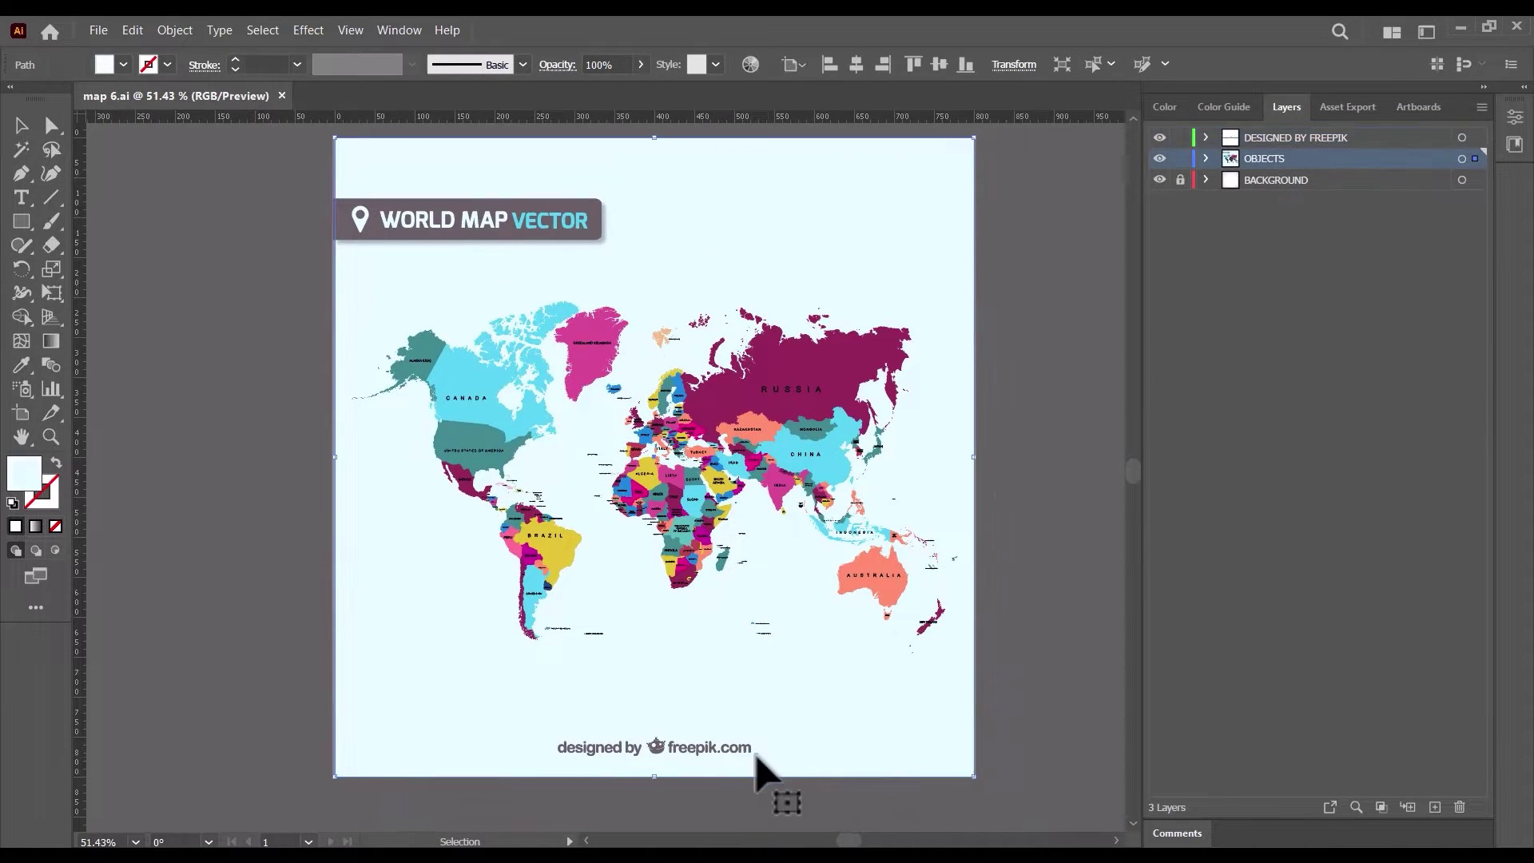
left_click(611, 749)
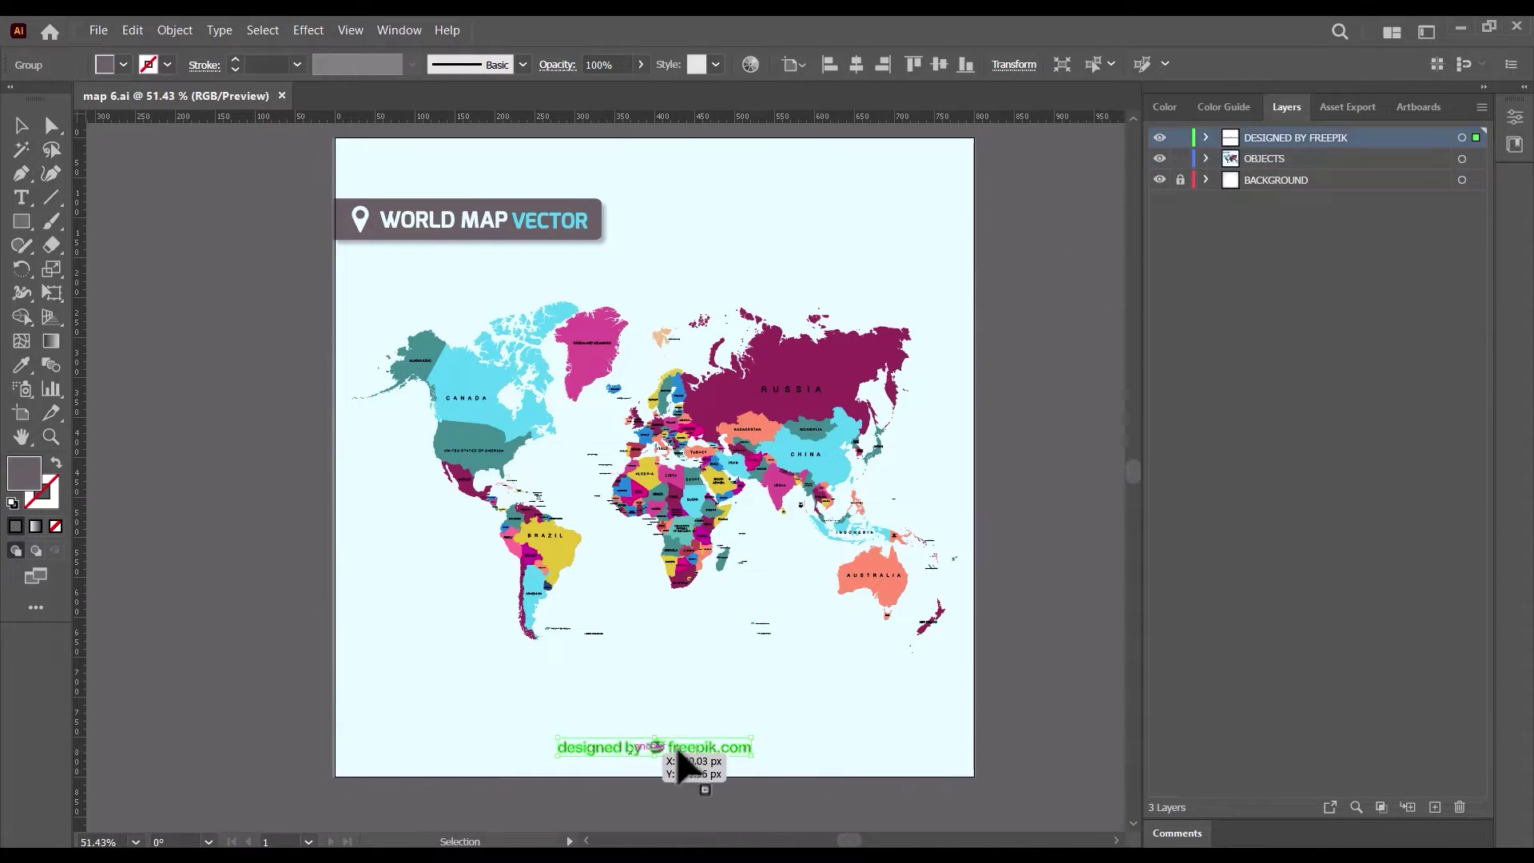
left_click(1159, 138)
left_click(1160, 137)
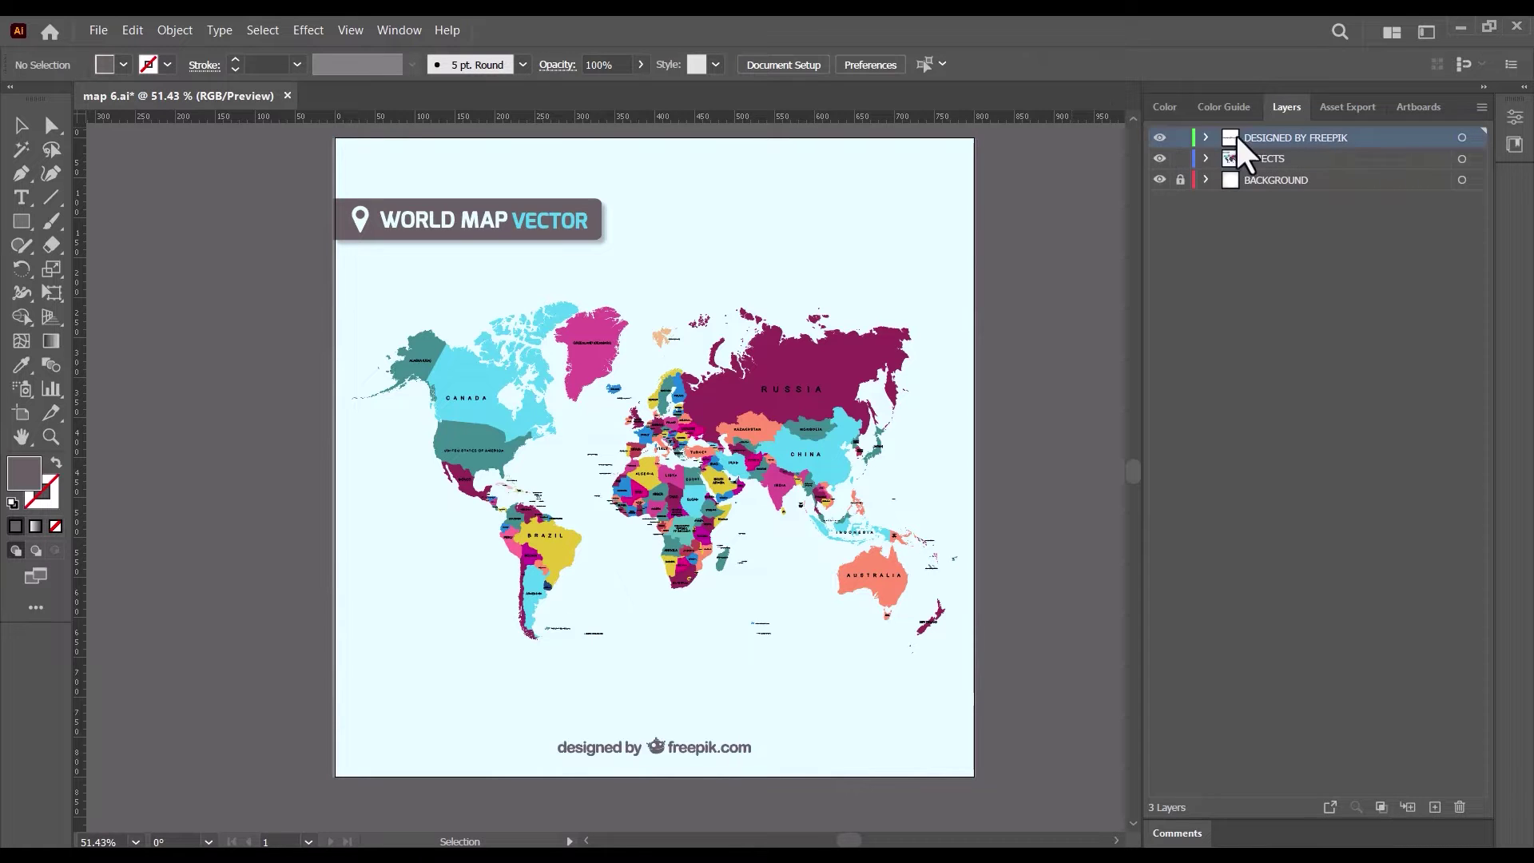
left_click(1460, 807)
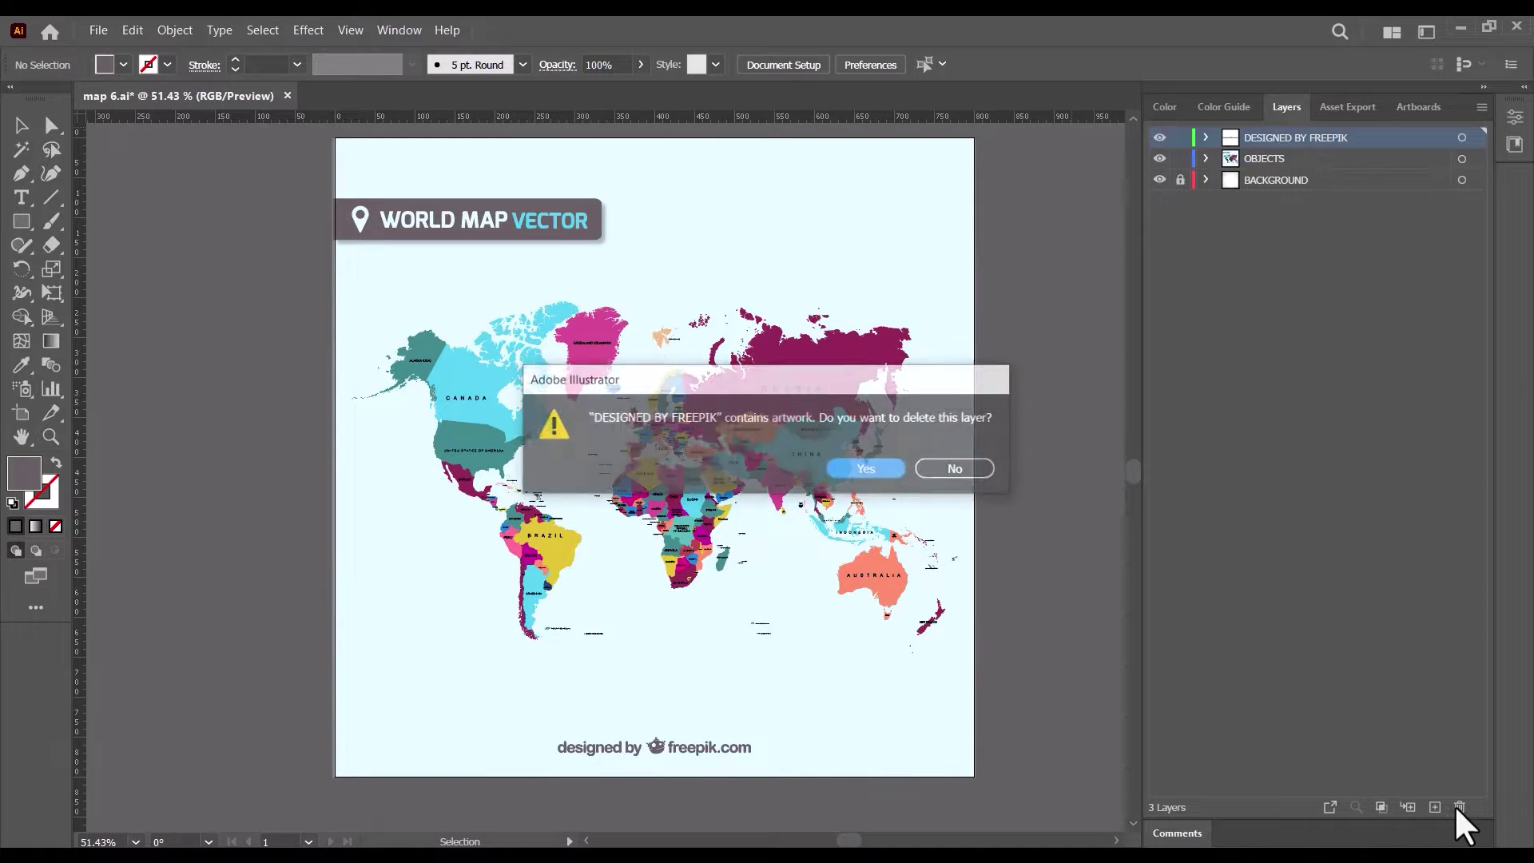
left_click(871, 470)
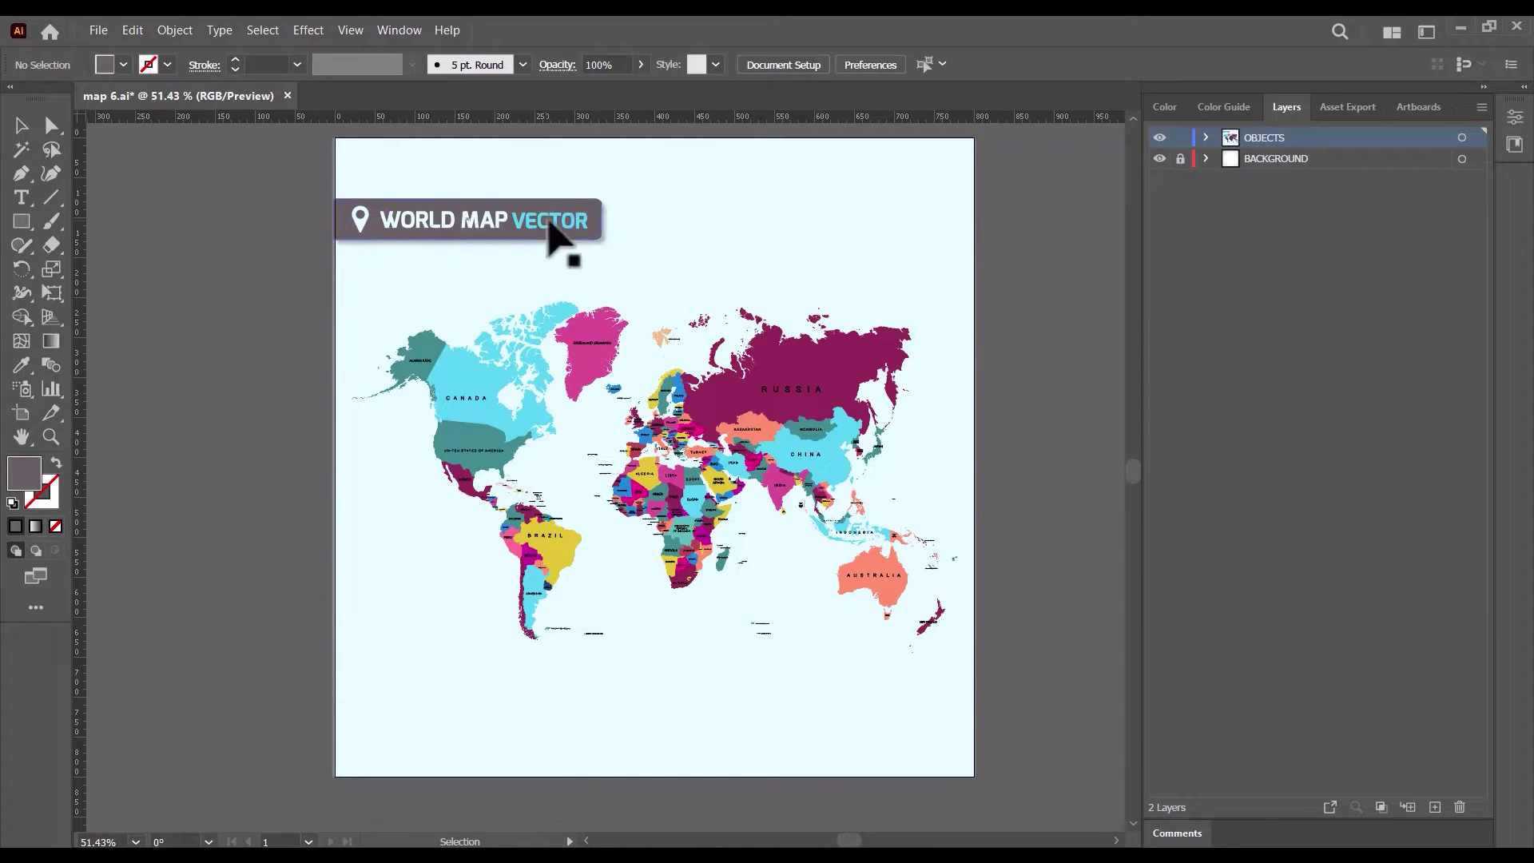
Step: Unlock BACKGROUND and expand OBJECTS to identify the WORLD MAP VECTOR title banner parts
left_click(1180, 158)
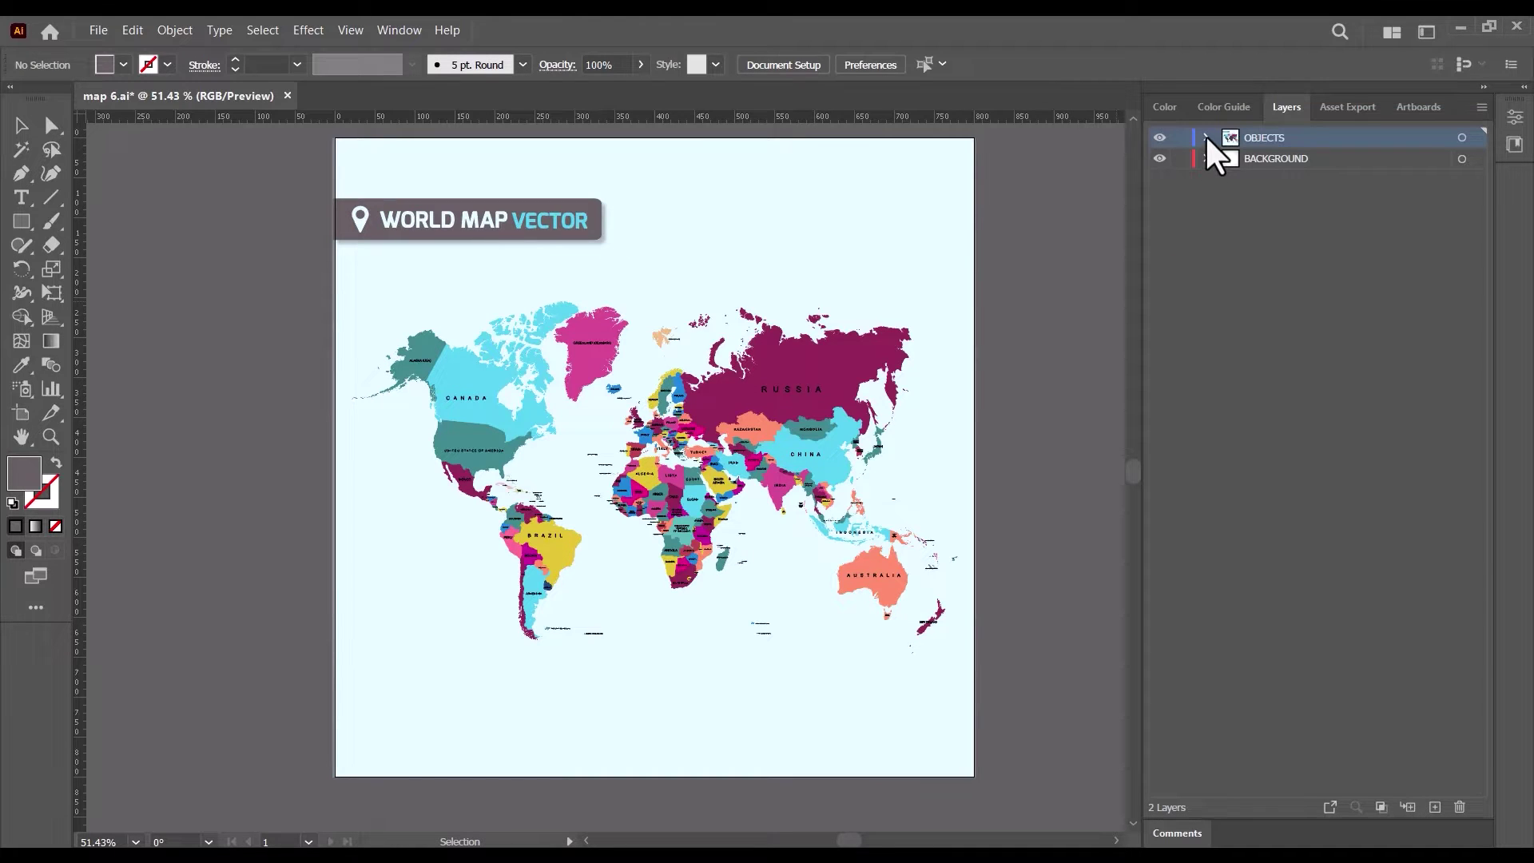
left_click(1208, 138)
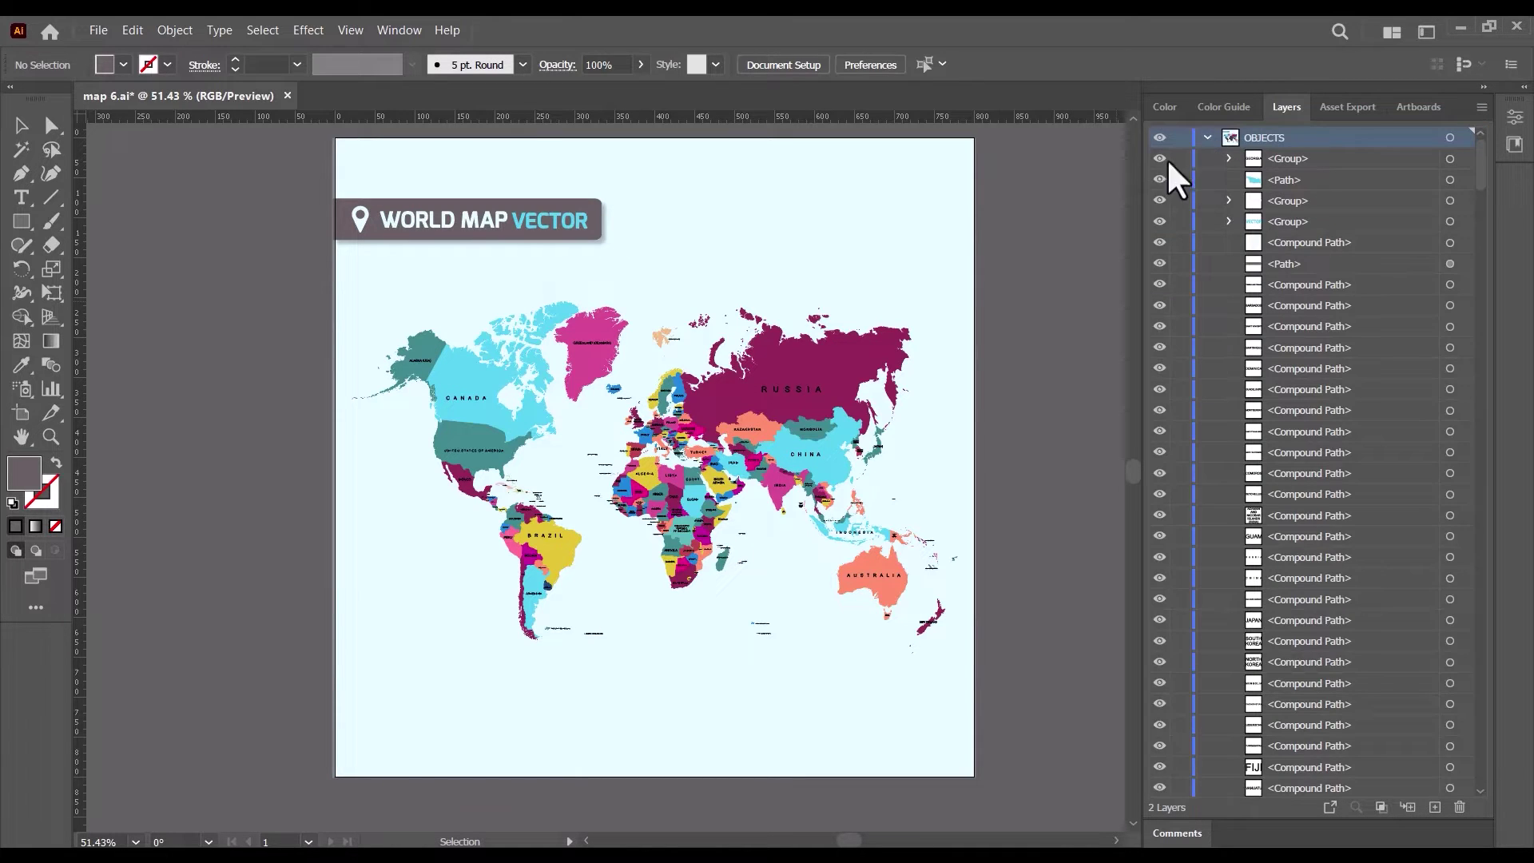
left_click(1159, 201)
left_click(1159, 201)
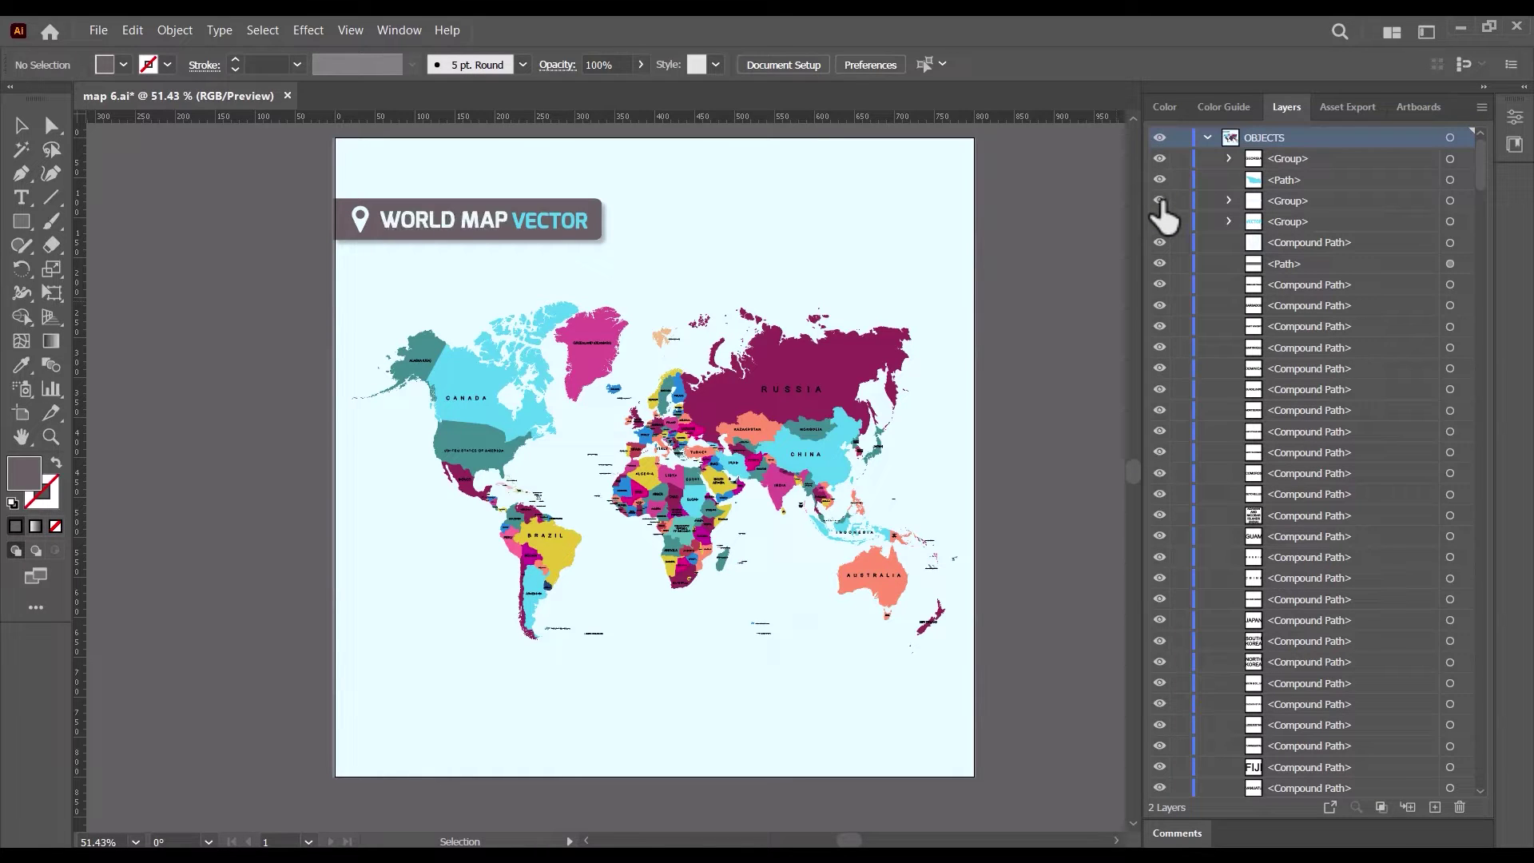
left_click(1159, 243)
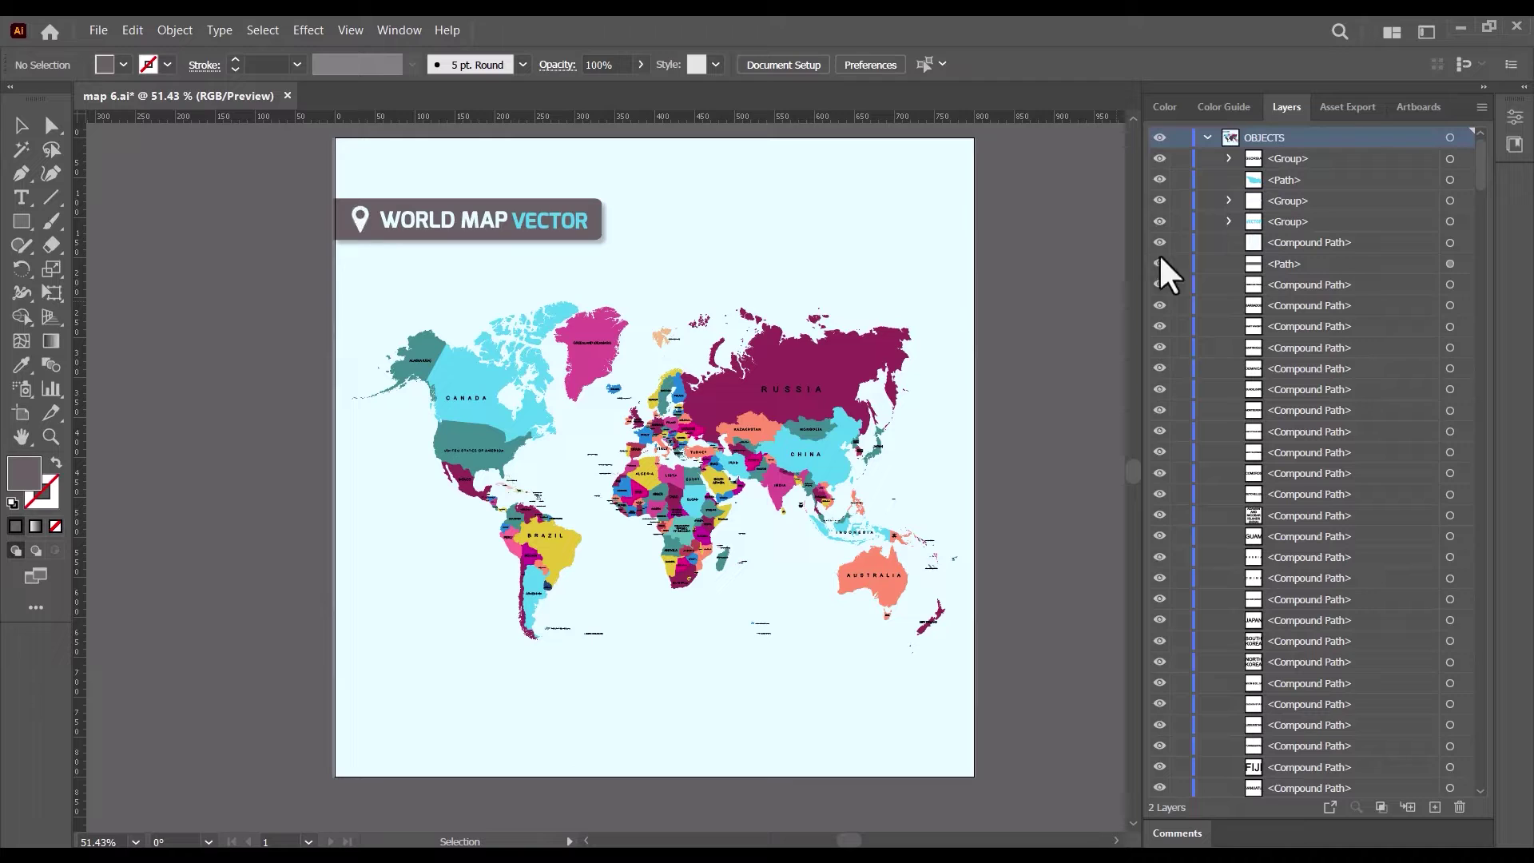
left_click(1160, 264)
left_click(1160, 264)
Step: Delete the title banner sublayers and move the ocean fill to the top of OBJECTS
left_click(1280, 266)
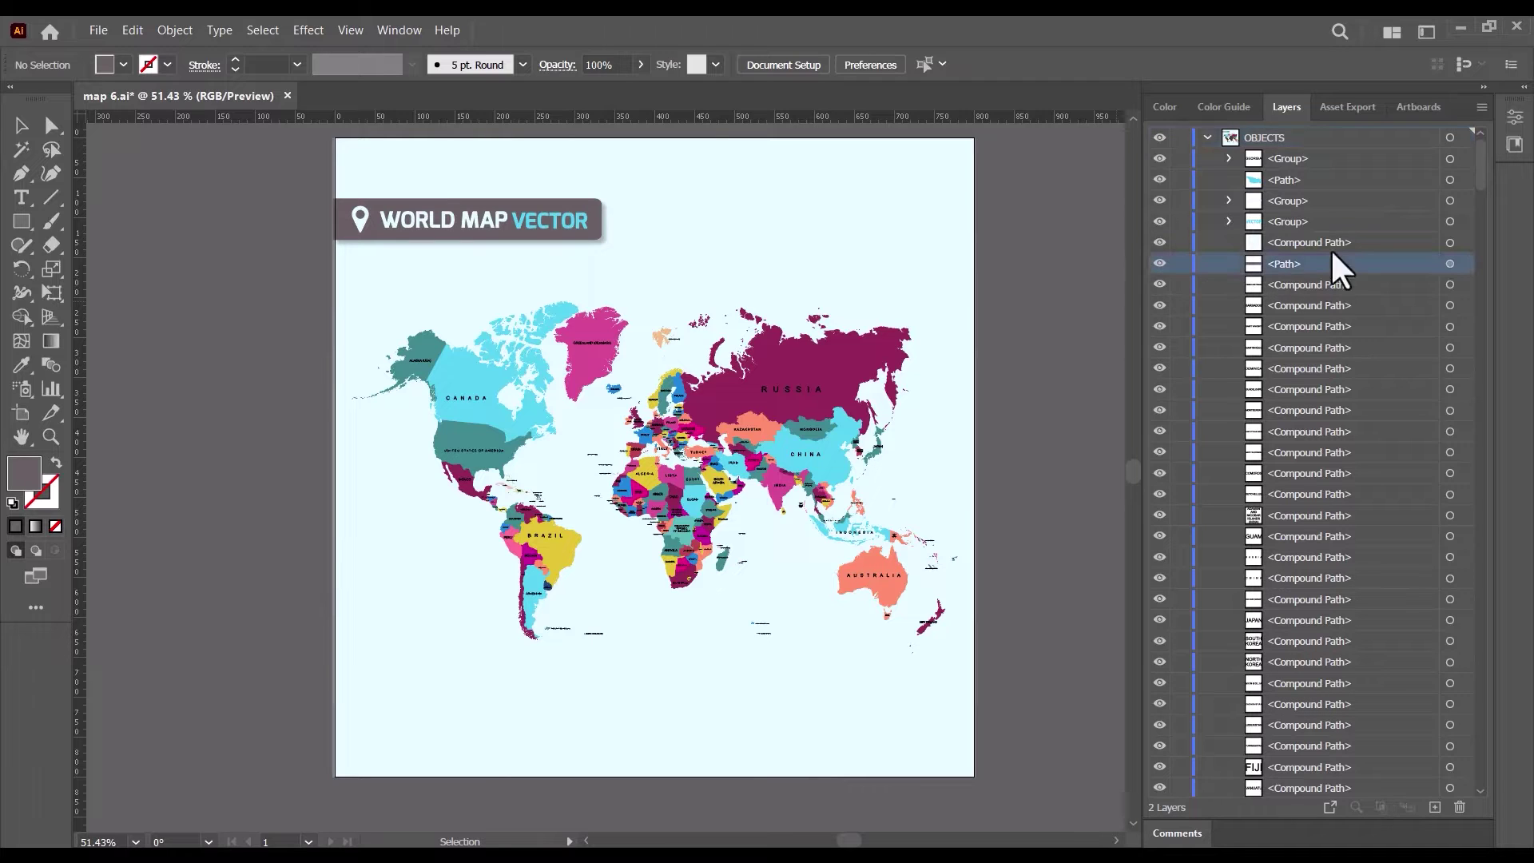
left_click(1317, 206, "shift")
left_click(1462, 809)
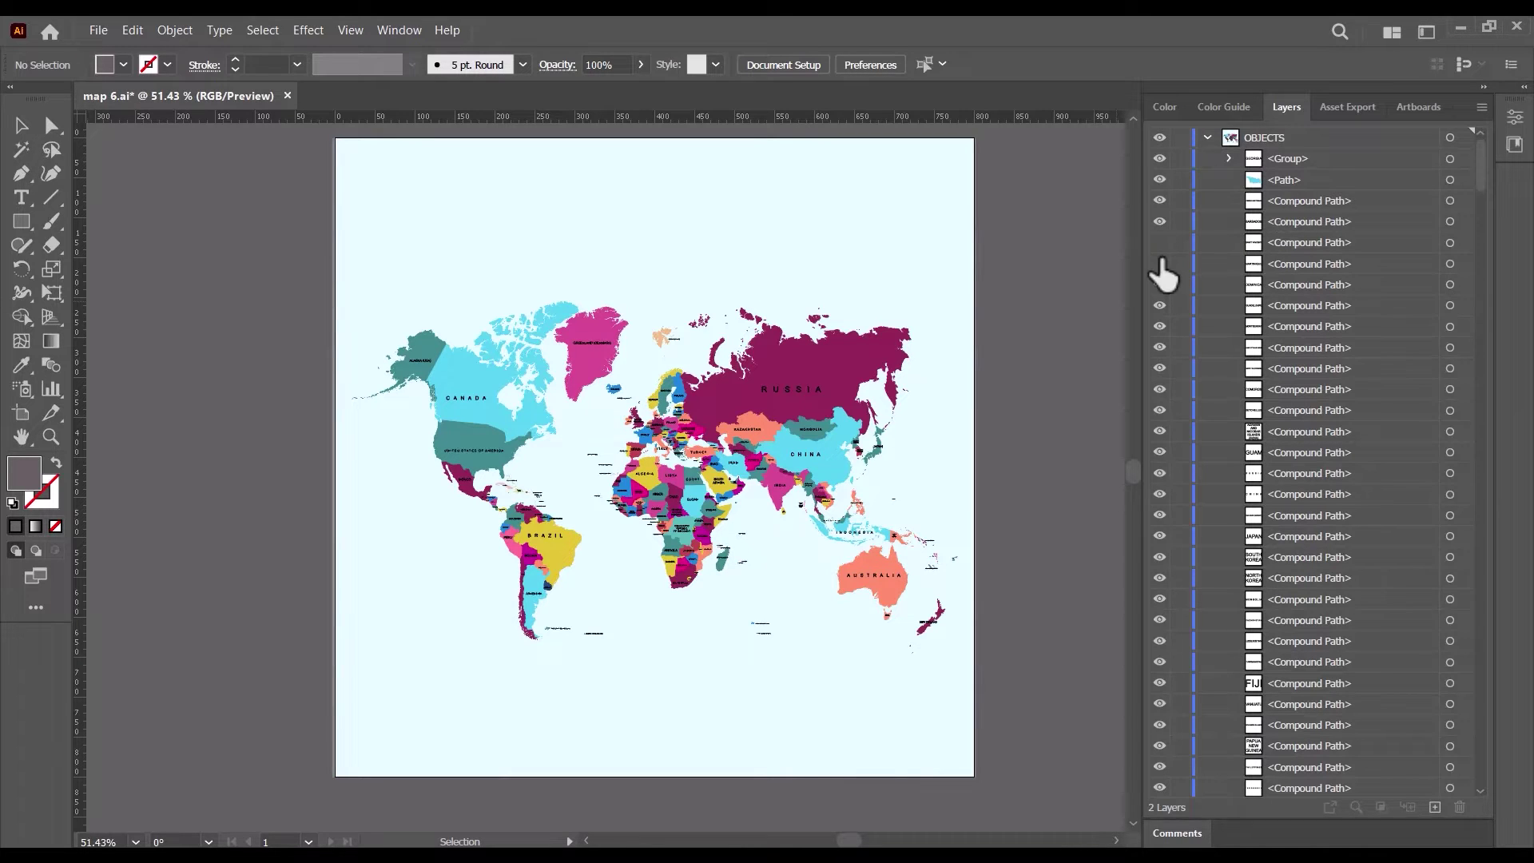
left_click_drag(1283, 181, 1275, 154)
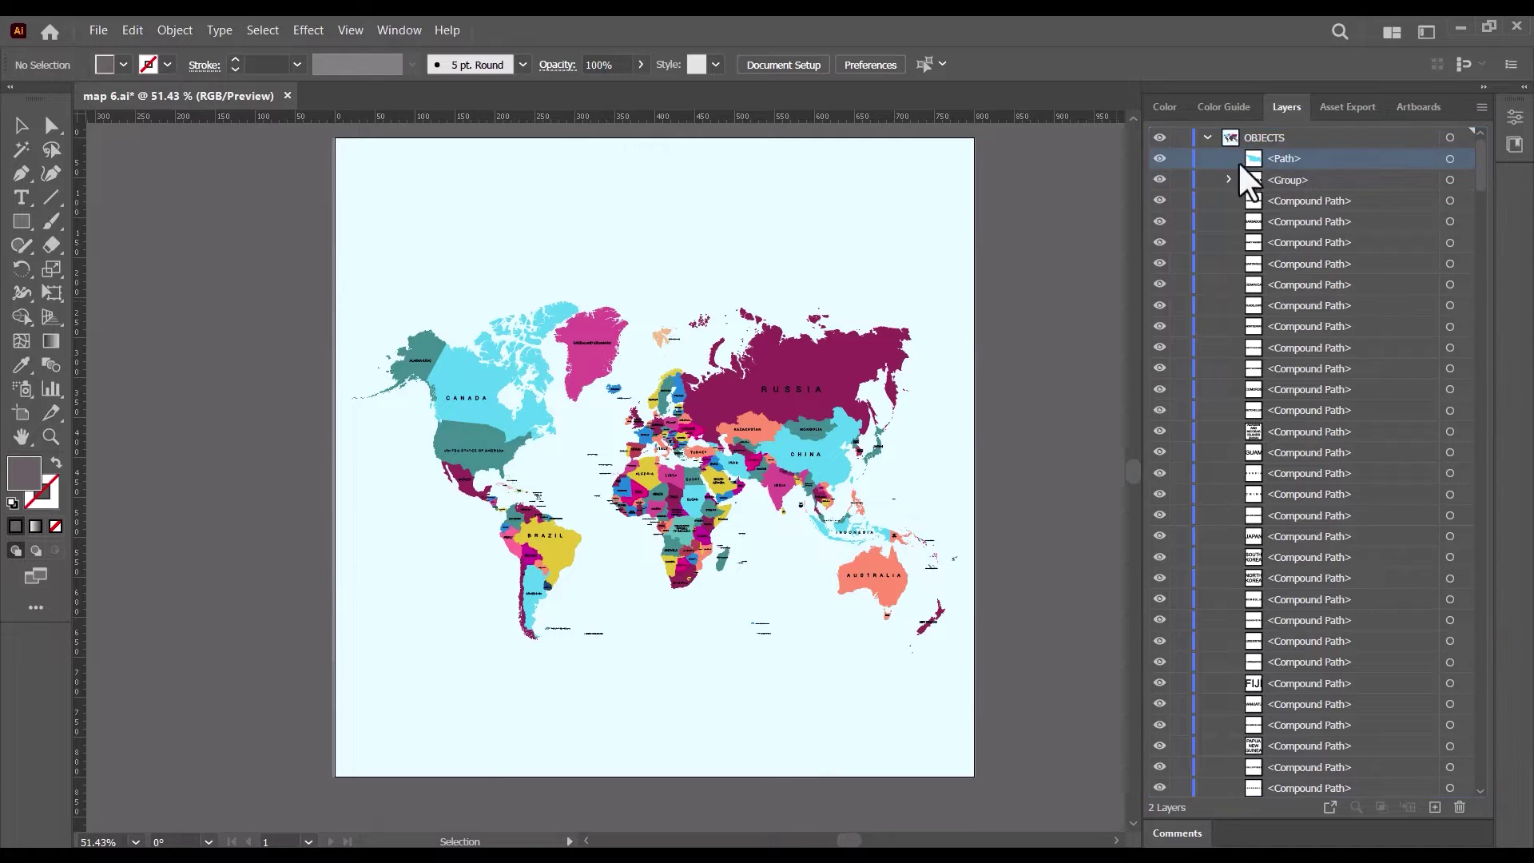
Step: Add a new top layer named LABELS
left_click(1209, 138)
left_click(1435, 807)
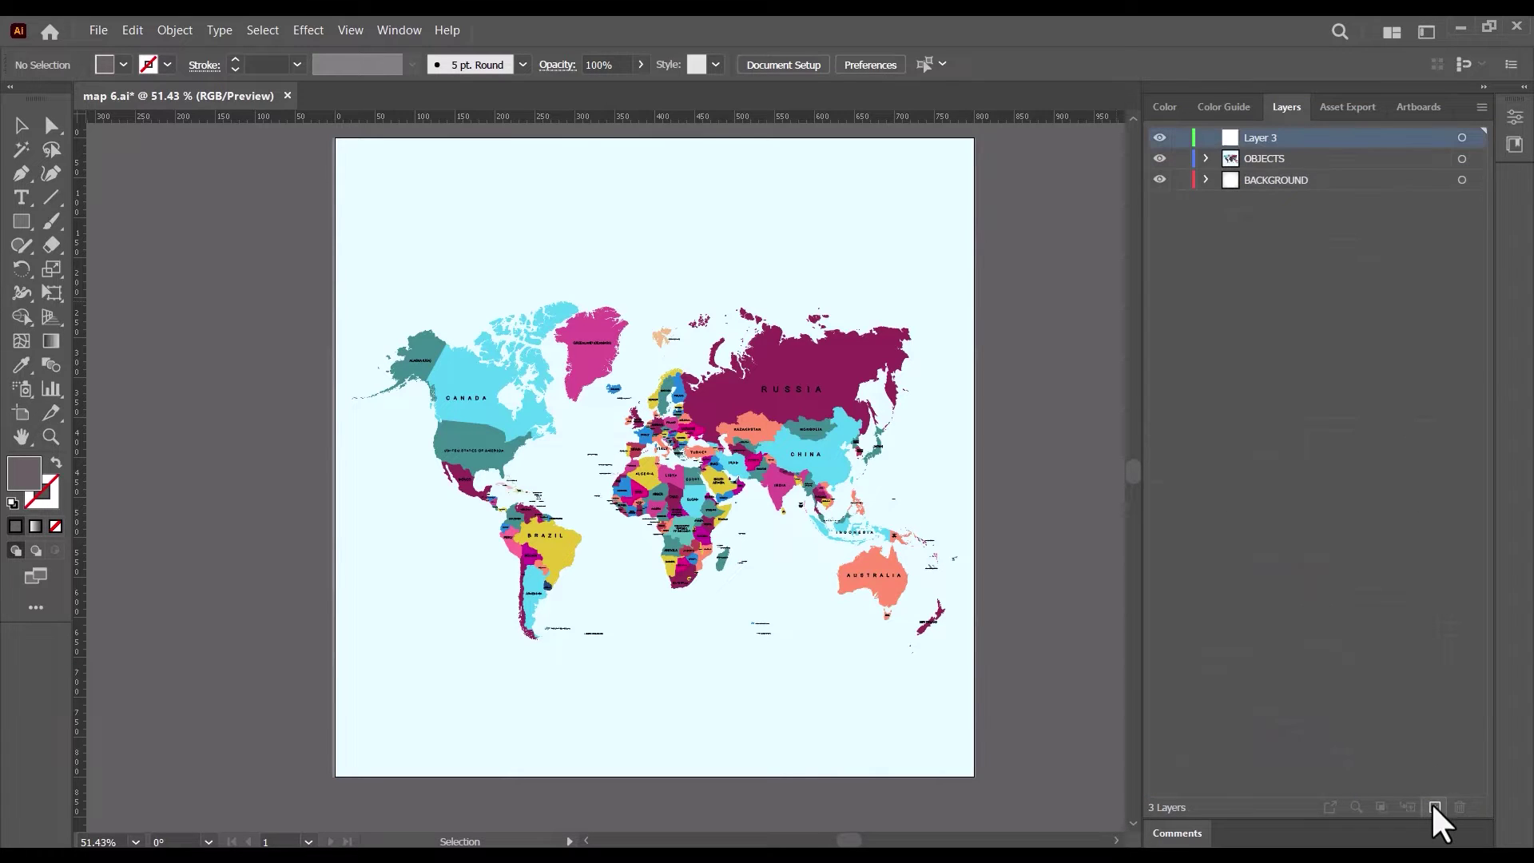
double_click(1264, 137)
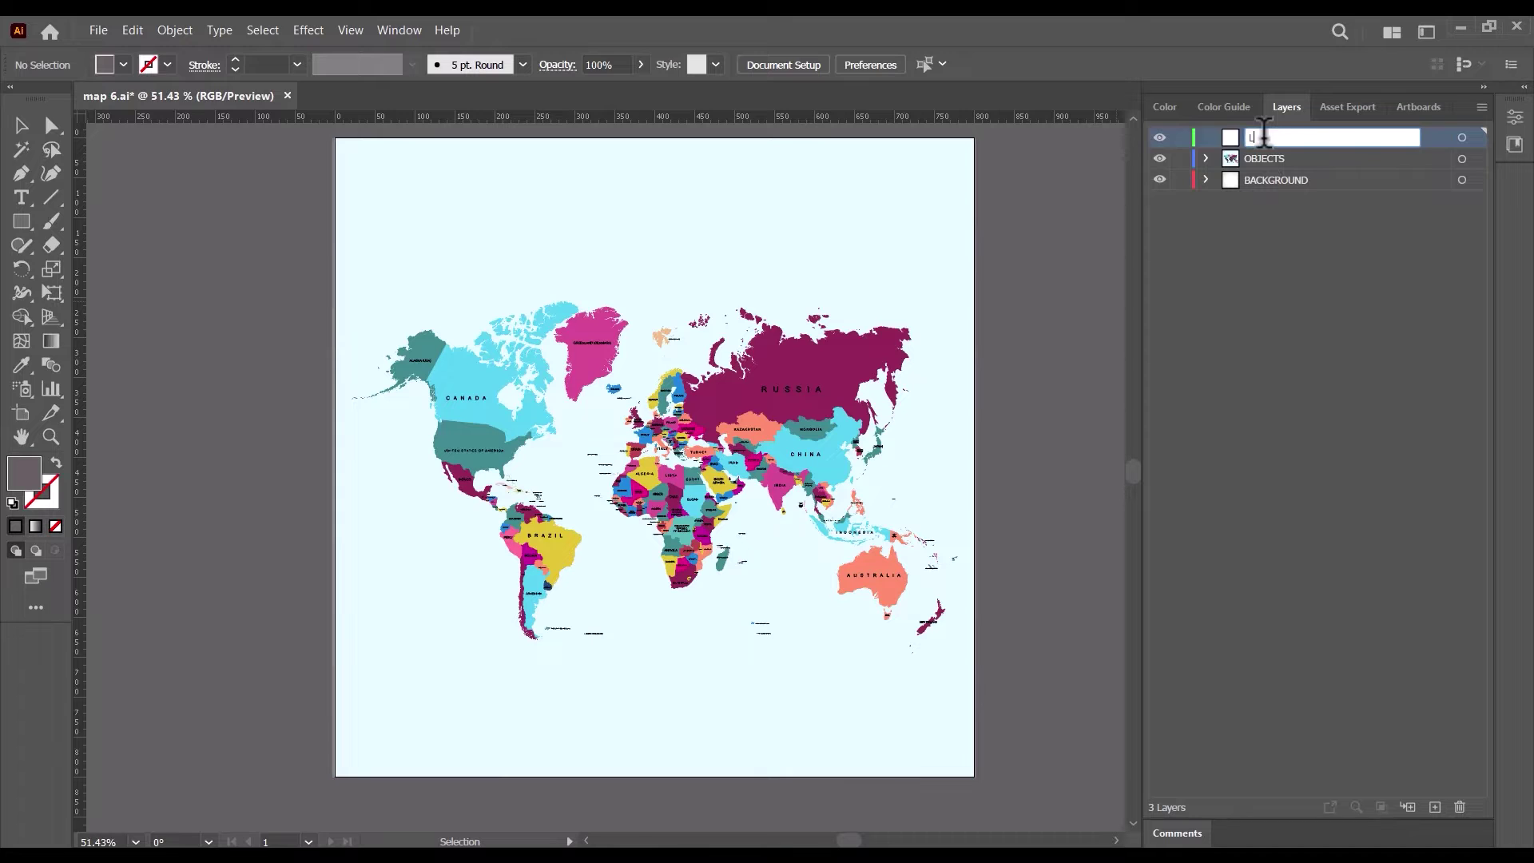
type("LABELS")
key("Return")
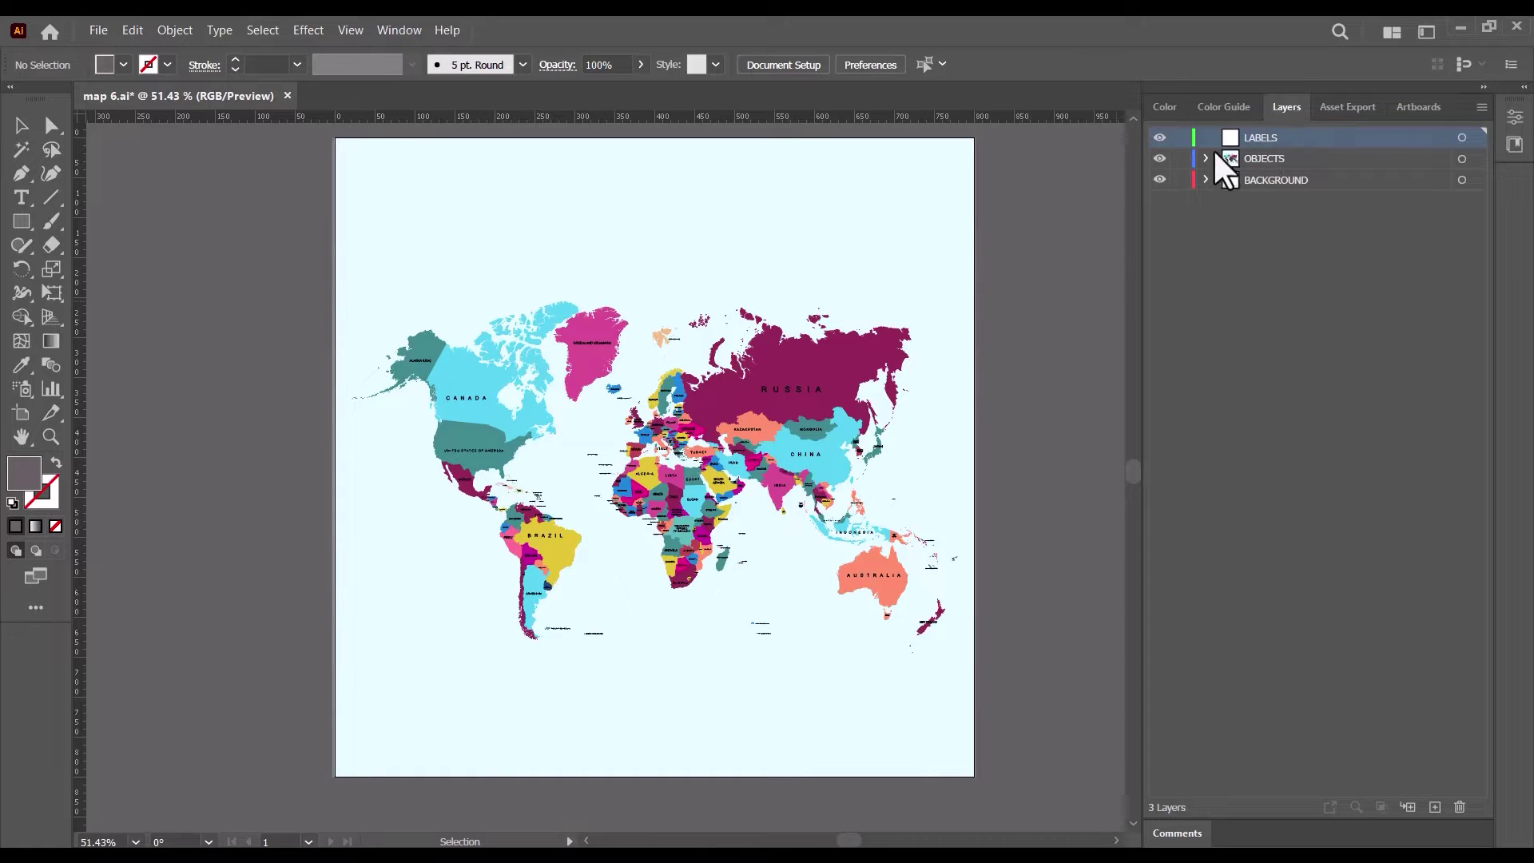
Step: Move all country label sublayers from OBJECTS into the LABELS layer
left_click(1207, 158)
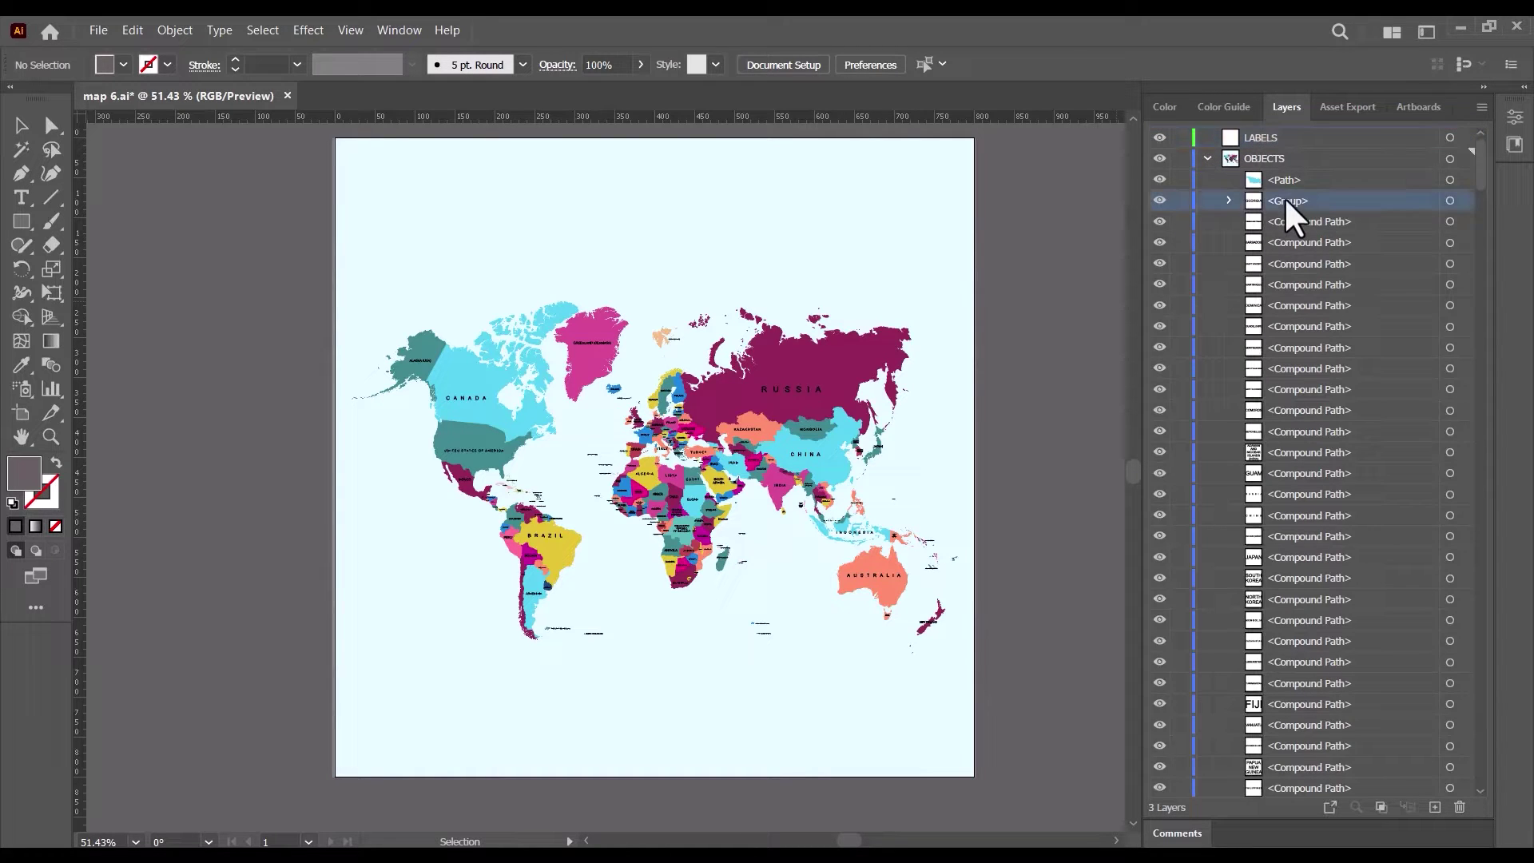
scroll(1318, 377, "down", 5)
scroll(1315, 423, "down", 5)
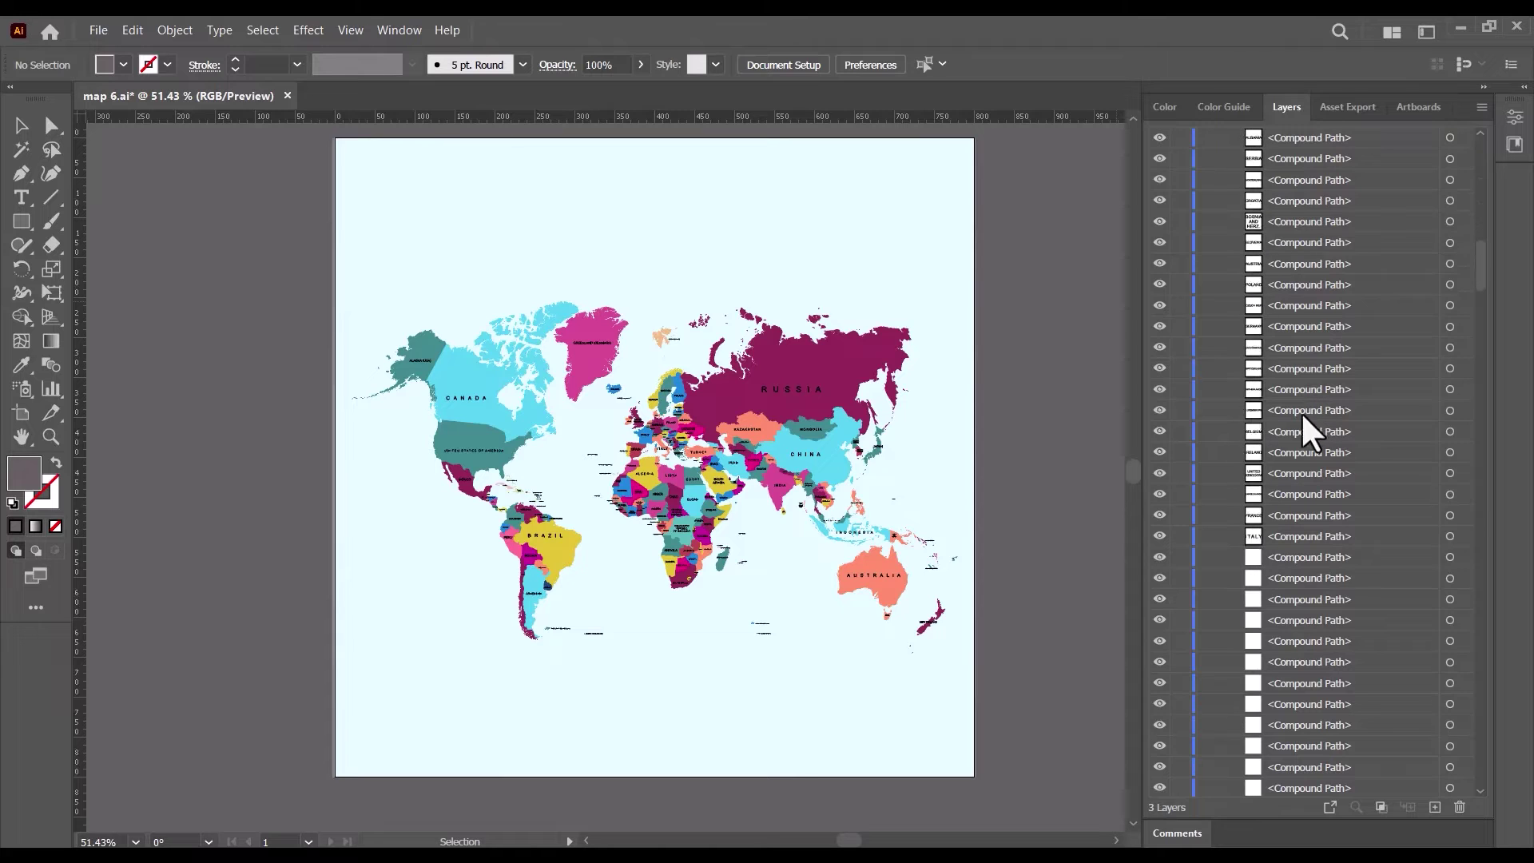
scroll(1310, 431, "down", 6)
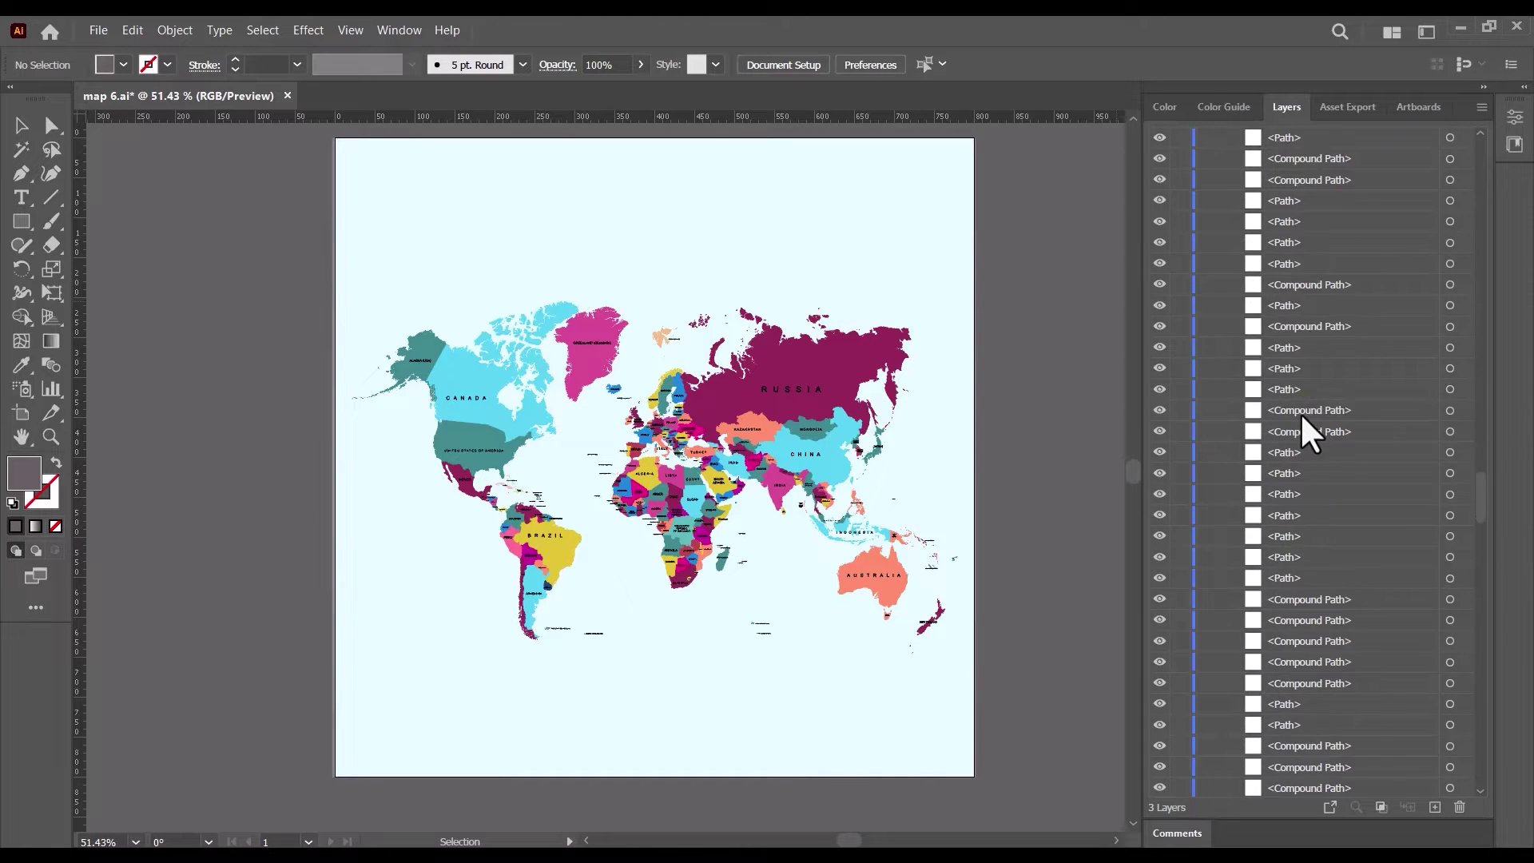
scroll(1311, 431, "up", 5)
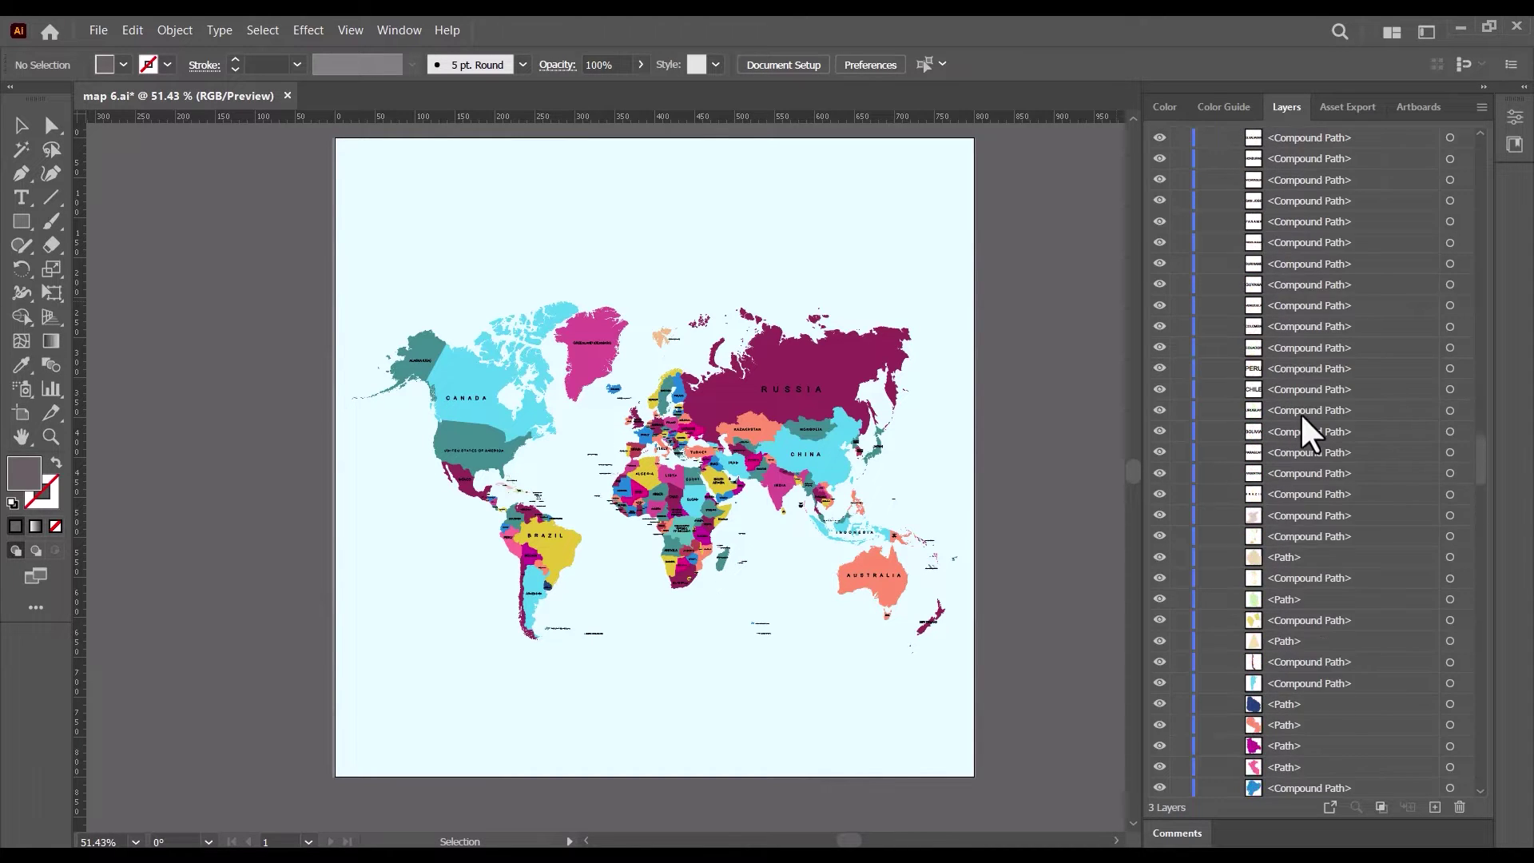
left_click(1284, 498, "shift")
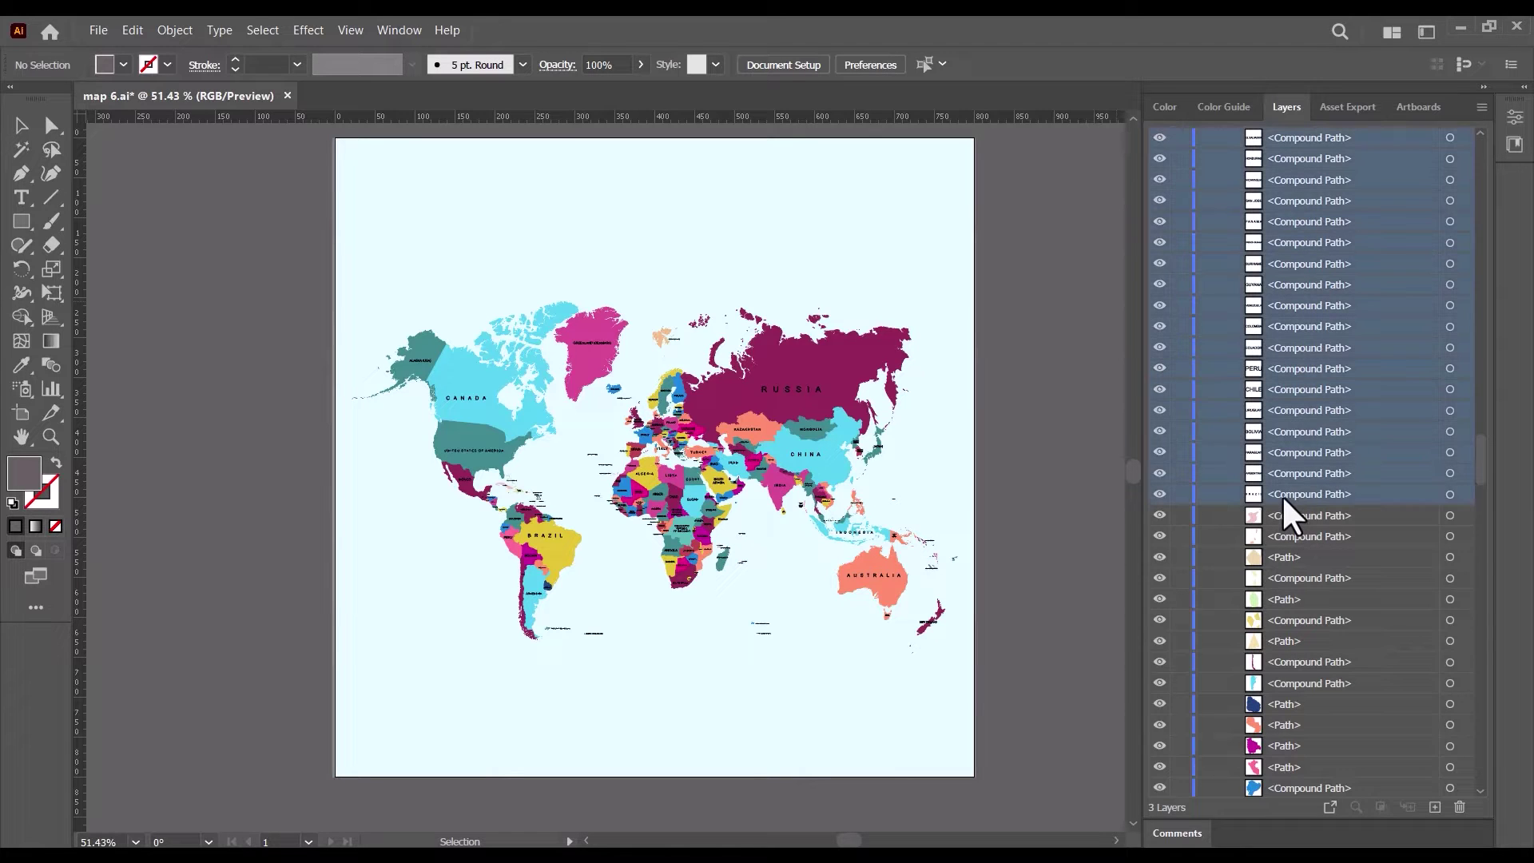
left_click(1295, 516, "shift")
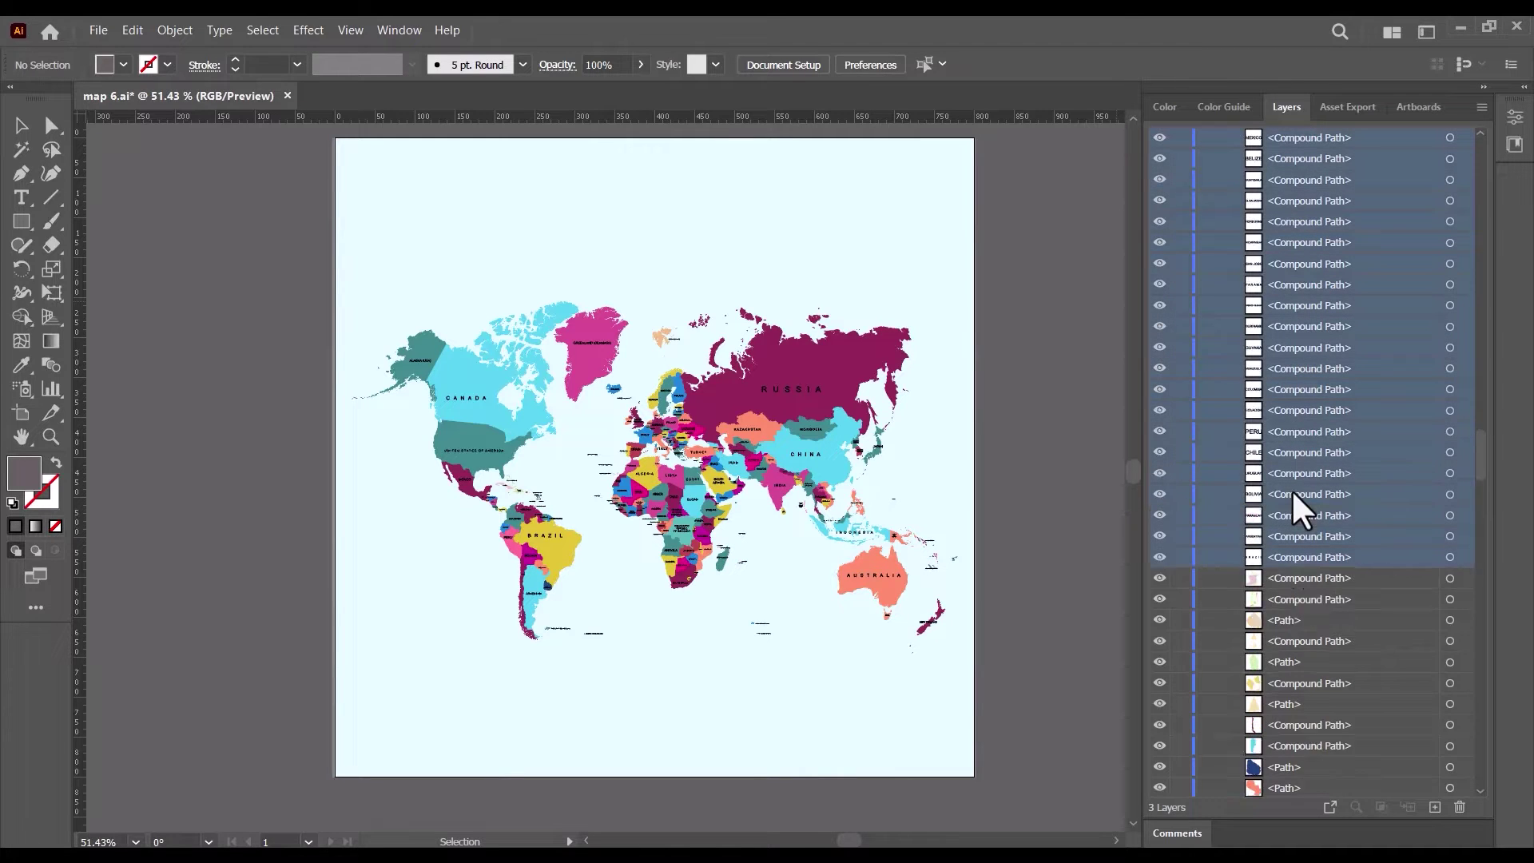
scroll(1295, 507, "up", 3)
left_click_drag(1484, 352, 1473, 161)
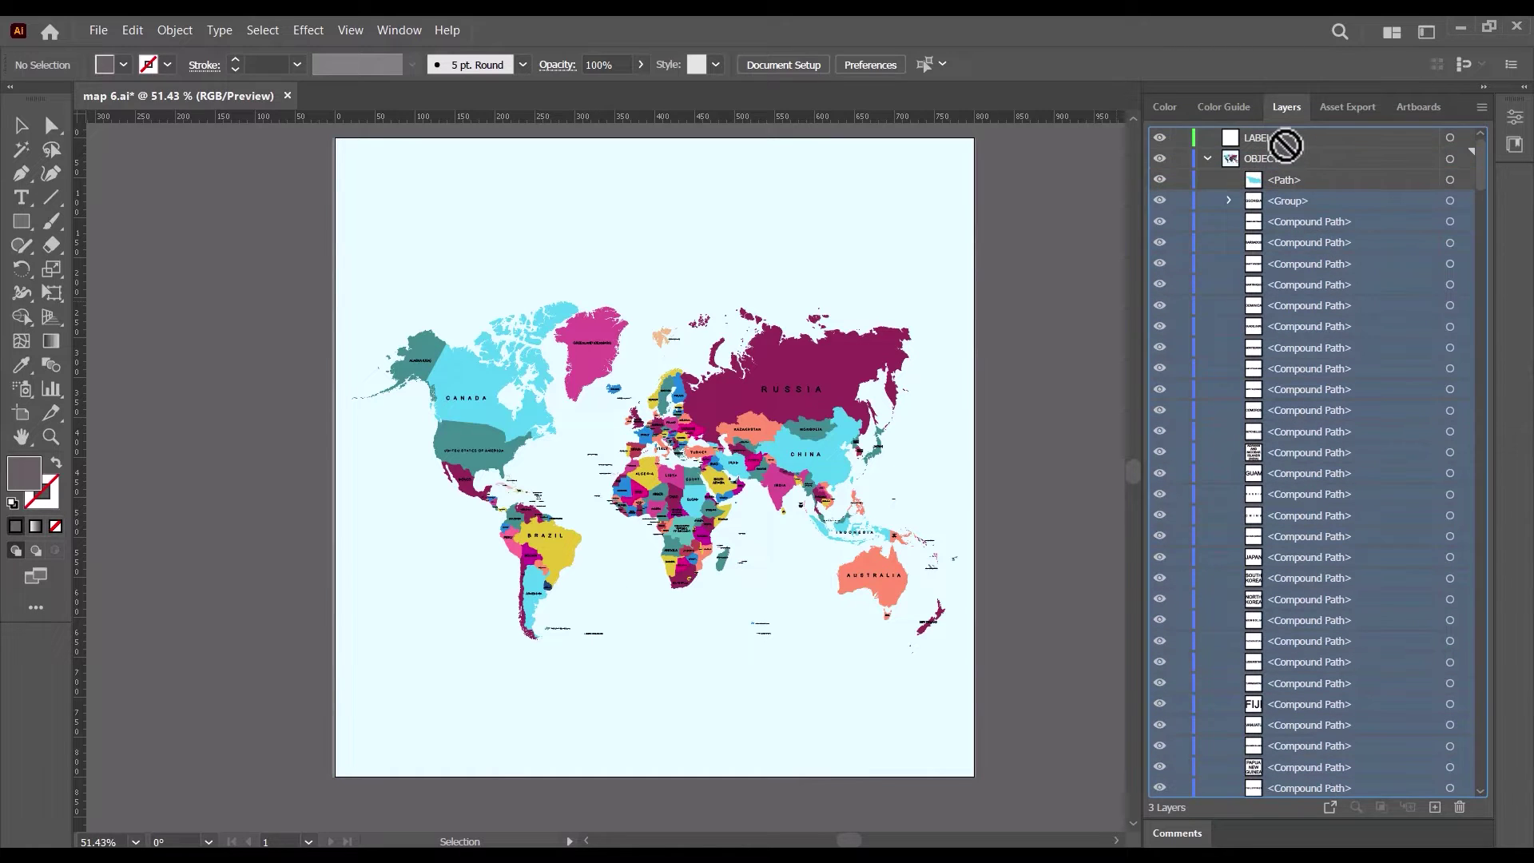
left_click_drag(1286, 146, 1279, 148)
Step: Toggle LABELS and OBJECTS visibility to check the labels separate from the country shapes
left_click(1206, 158)
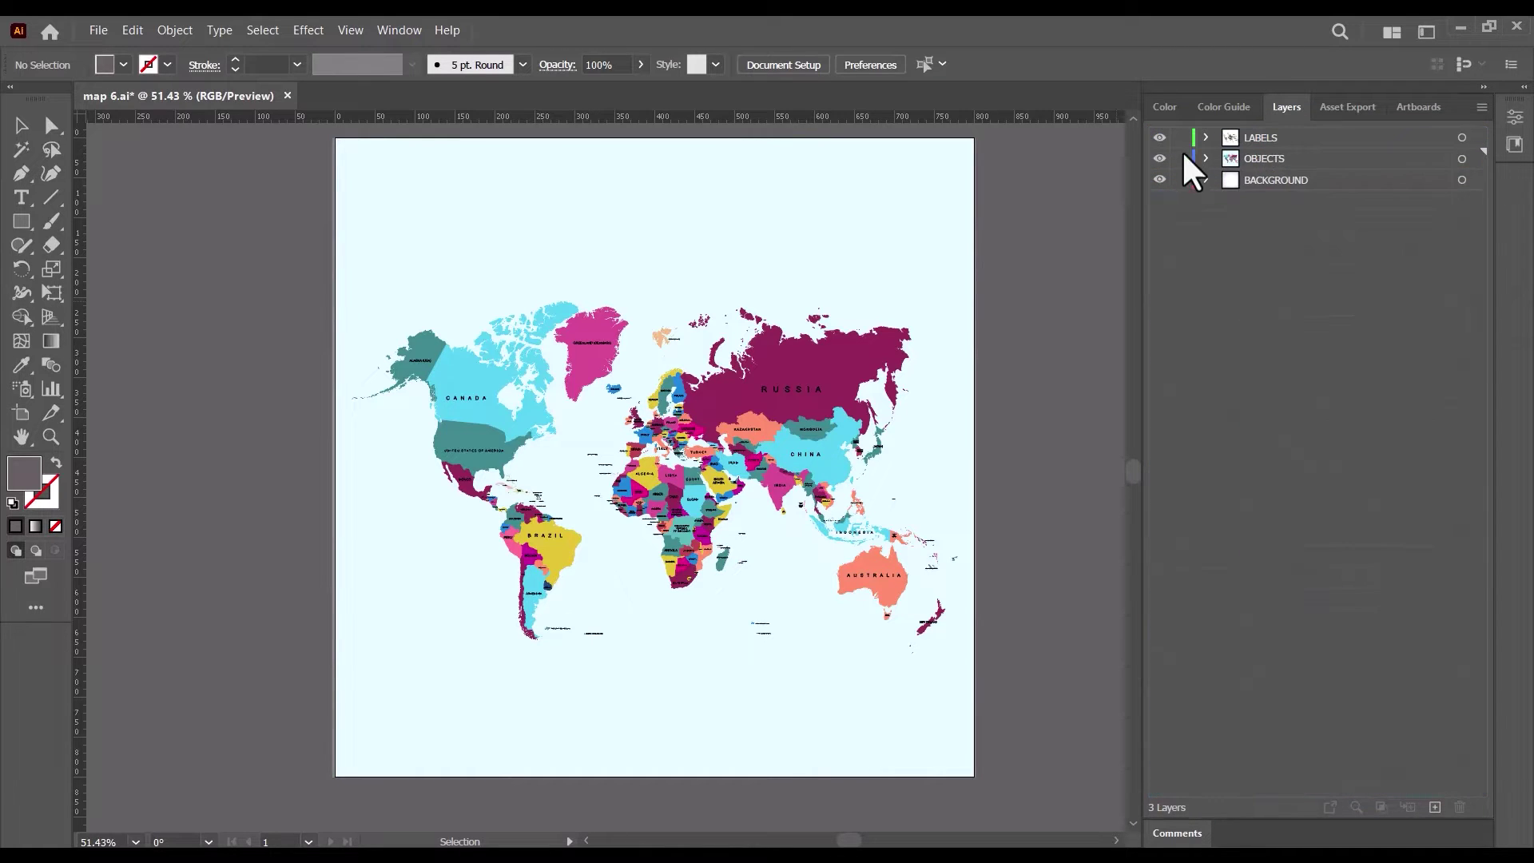
left_click(1160, 138)
left_click(1160, 137)
left_click(1160, 138)
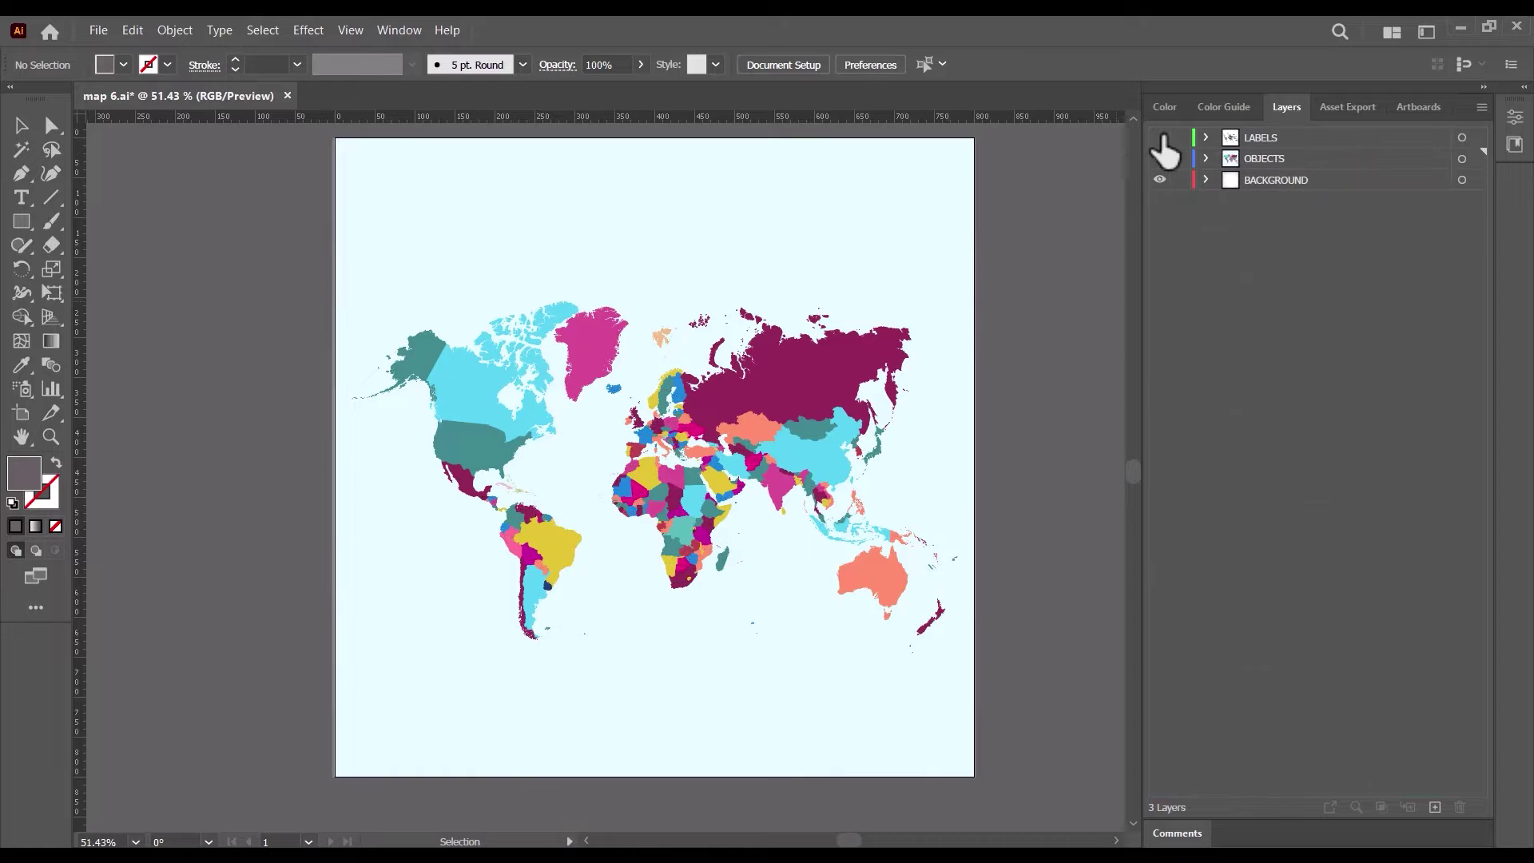
left_click(1160, 138)
left_click(1160, 159)
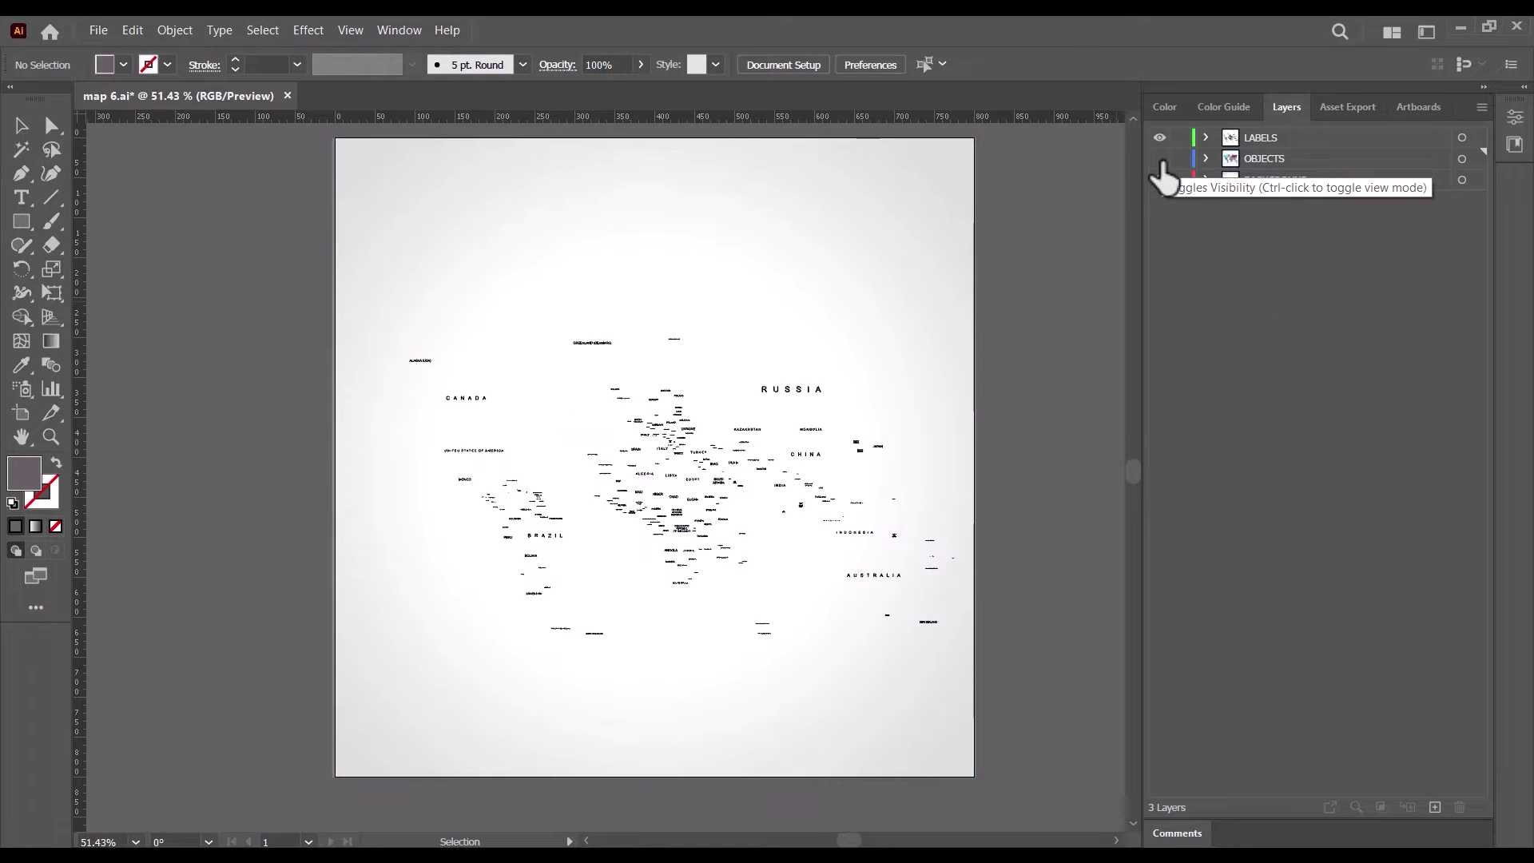
left_click(1161, 158)
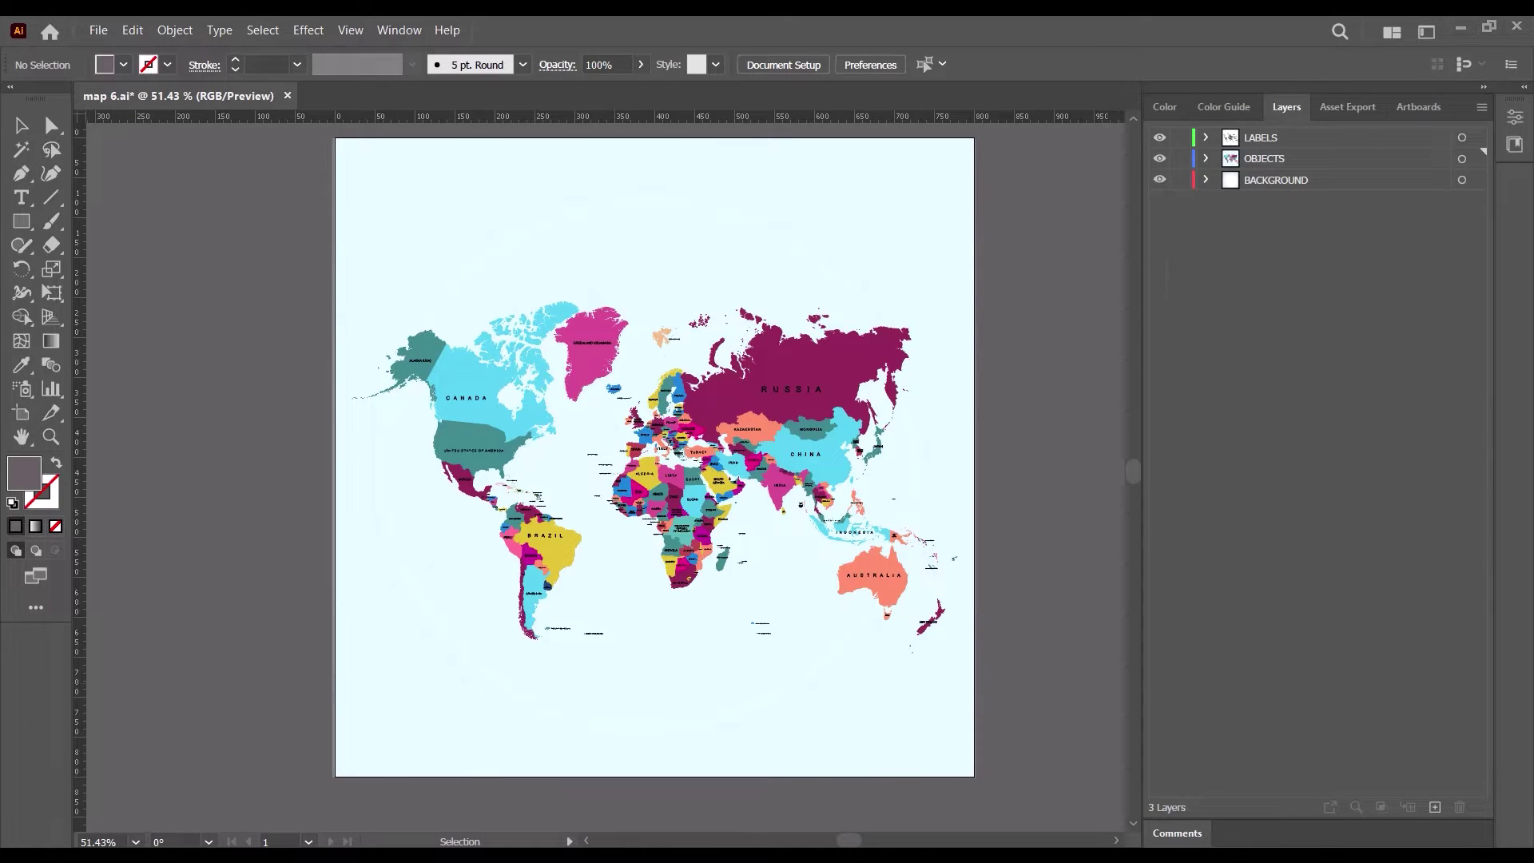
Step: Delete the light-cyan ocean fill from the OBJECTS layer
left_click(1206, 158)
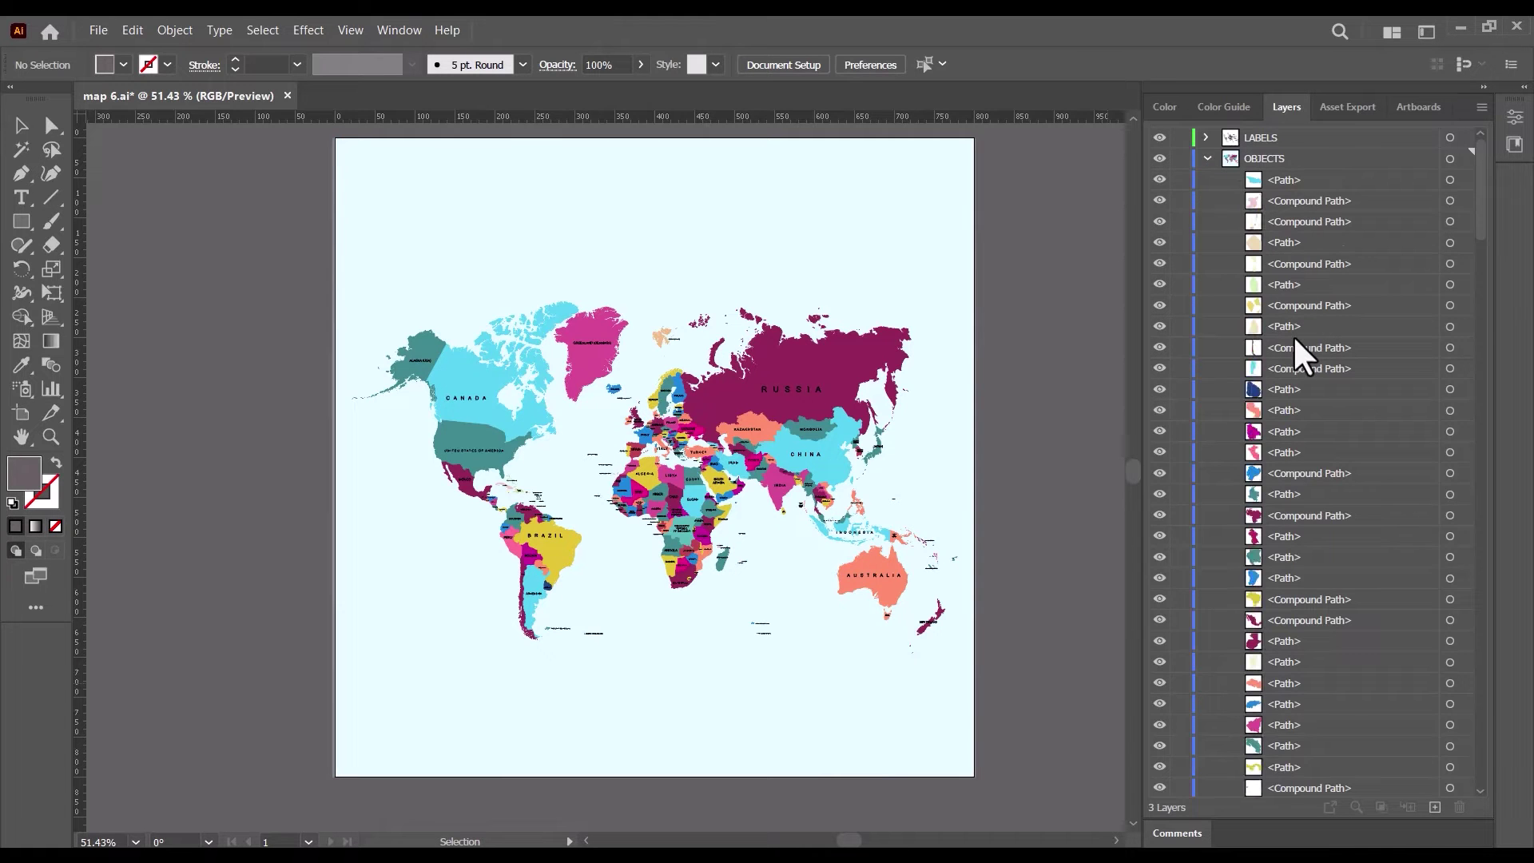
left_click_drag(1481, 192, 1483, 736)
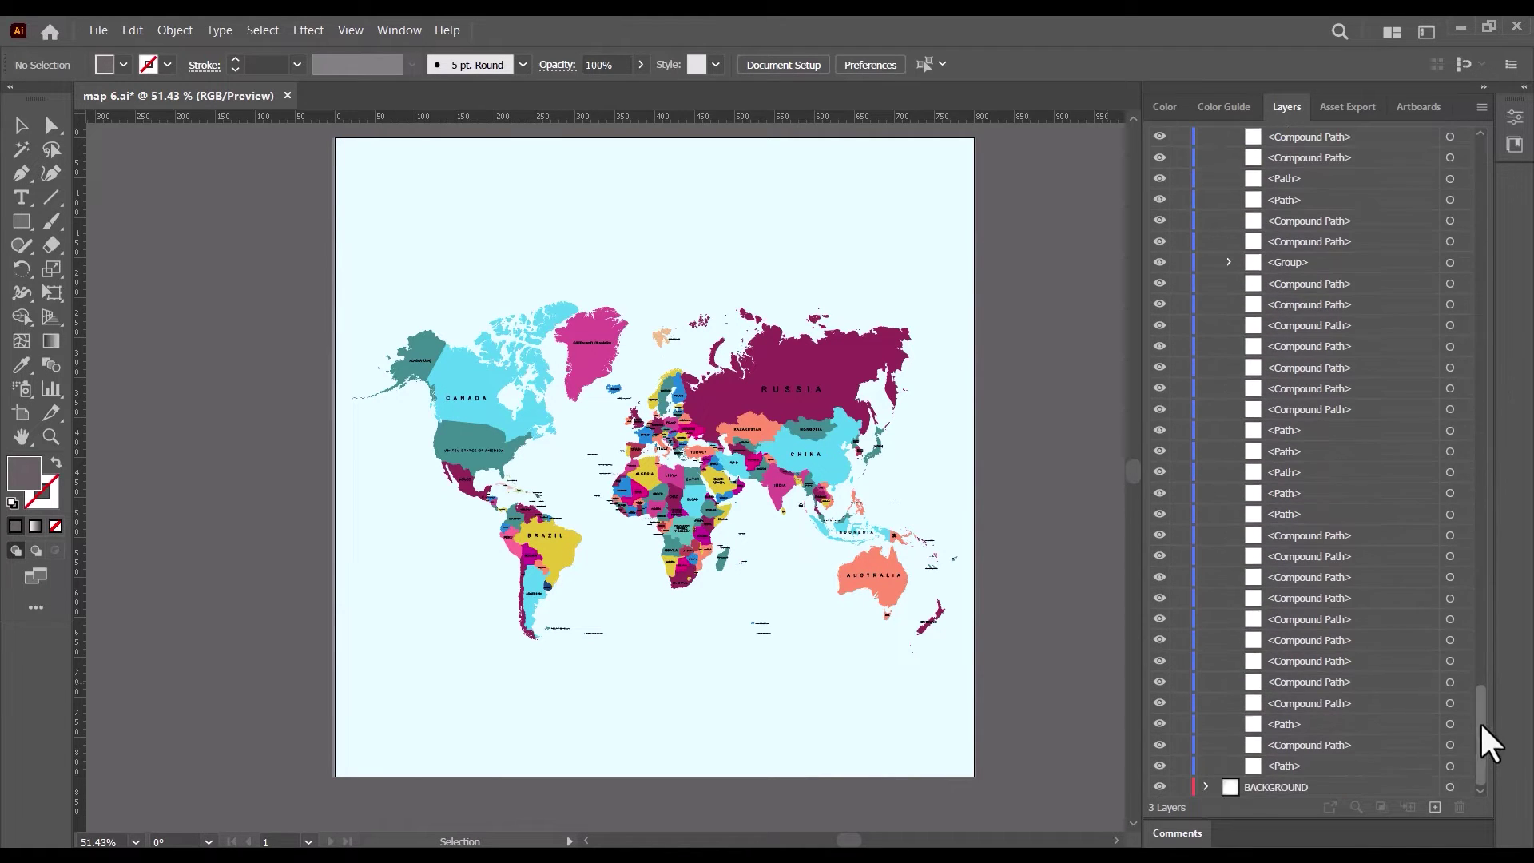
left_click(1159, 767)
left_click(1159, 768)
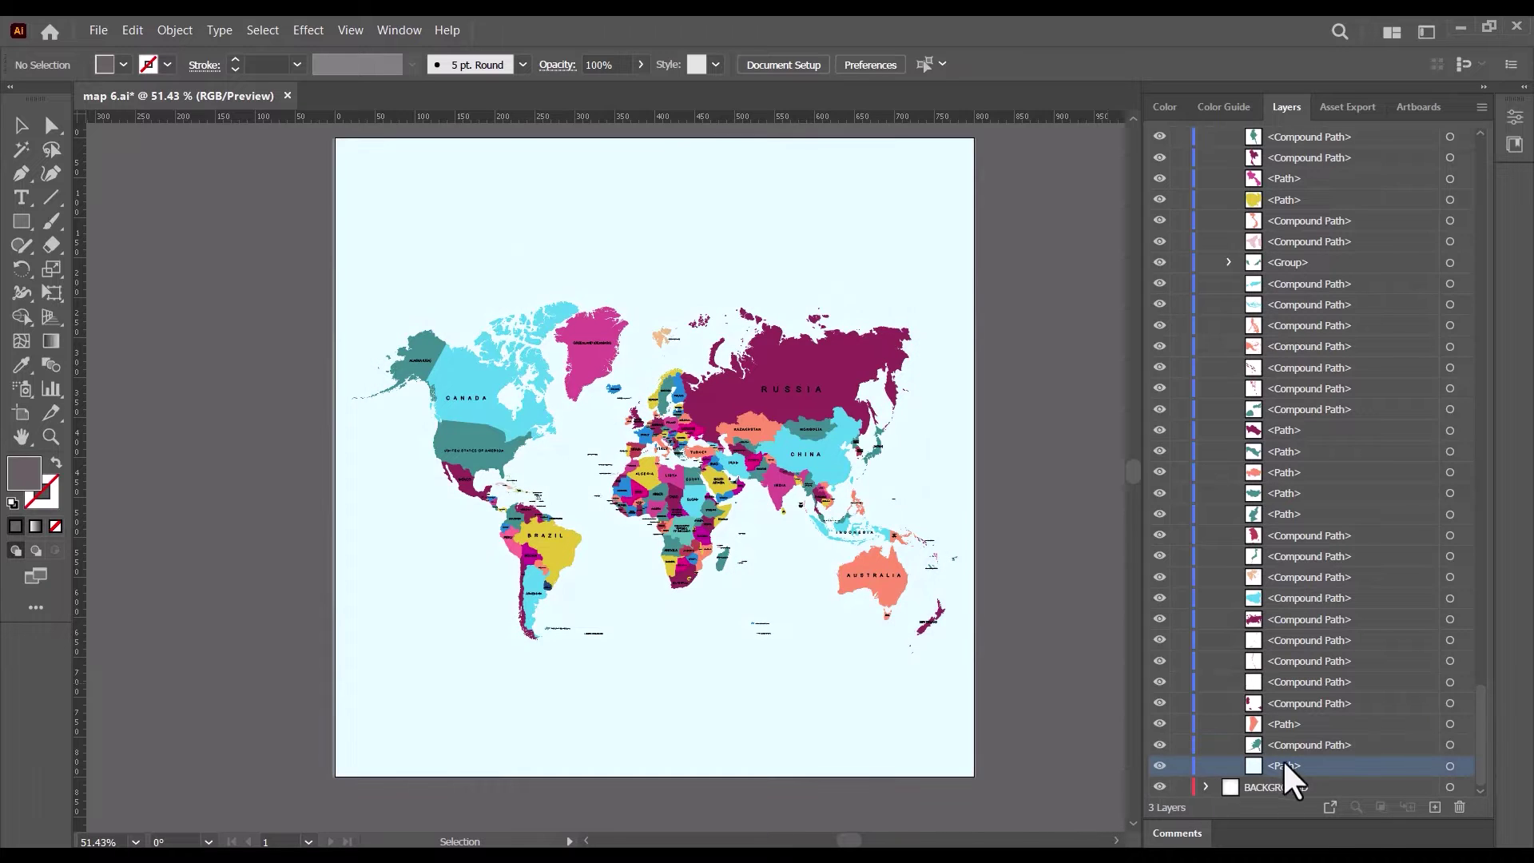
left_click(1459, 808)
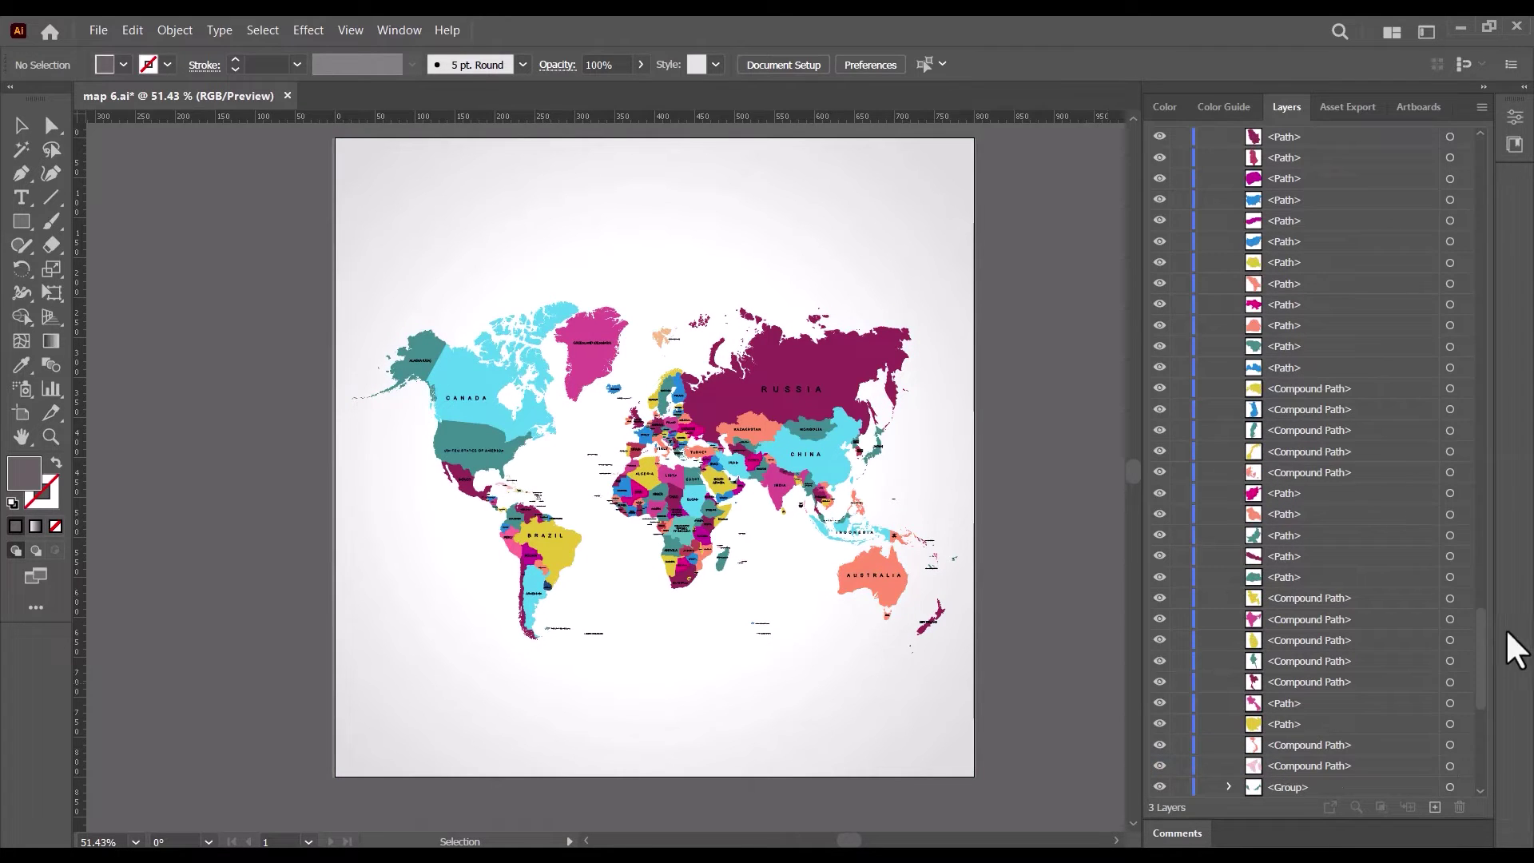
Step: Delete the BACKGROUND layer and confirm the removal
left_click_drag(1510, 644, 1482, 144)
left_click(1207, 158)
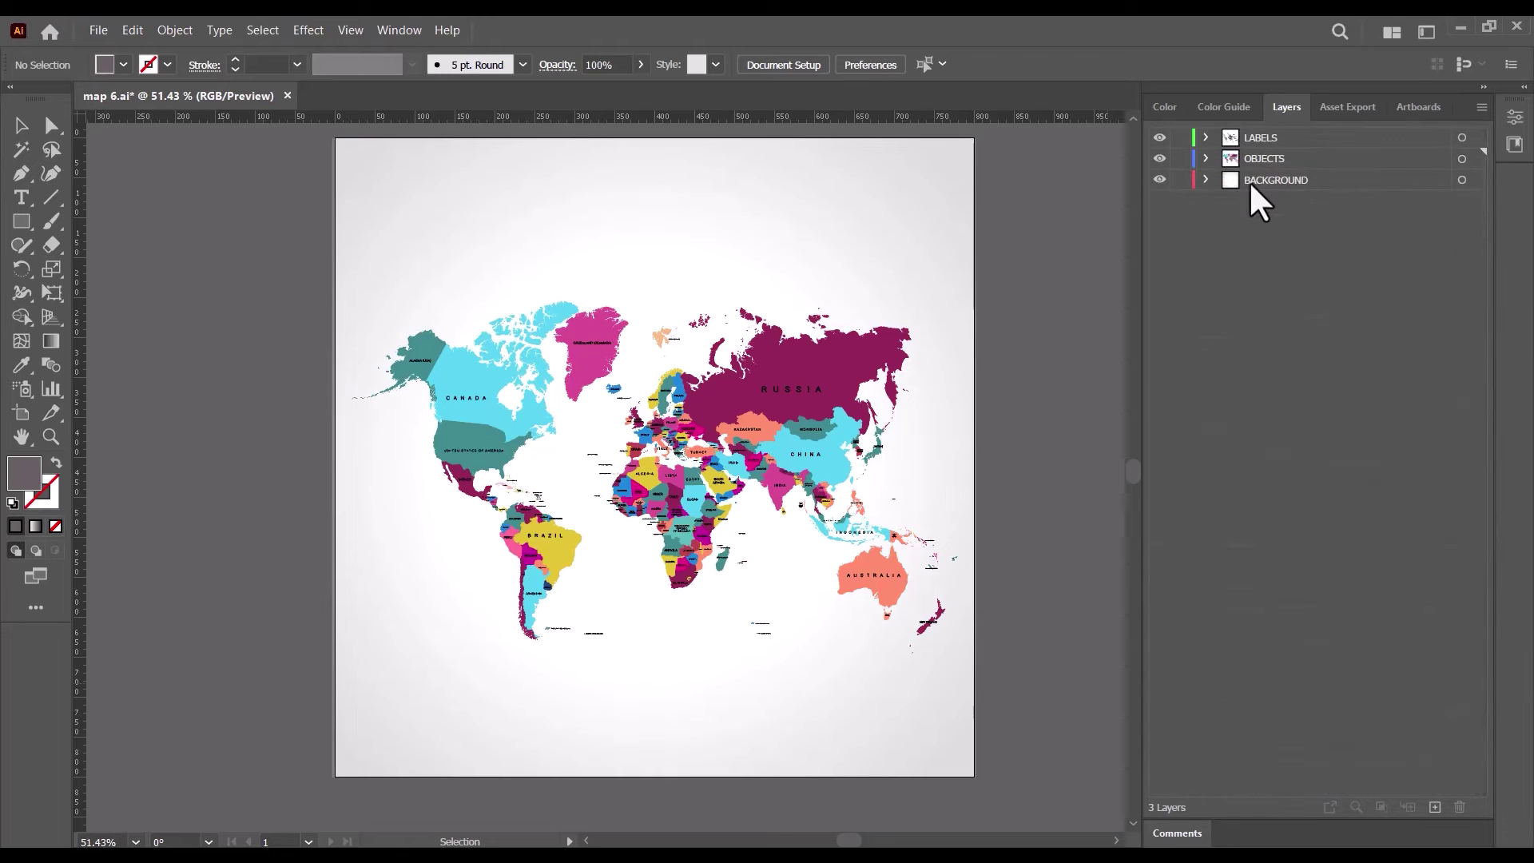
left_click(1276, 182)
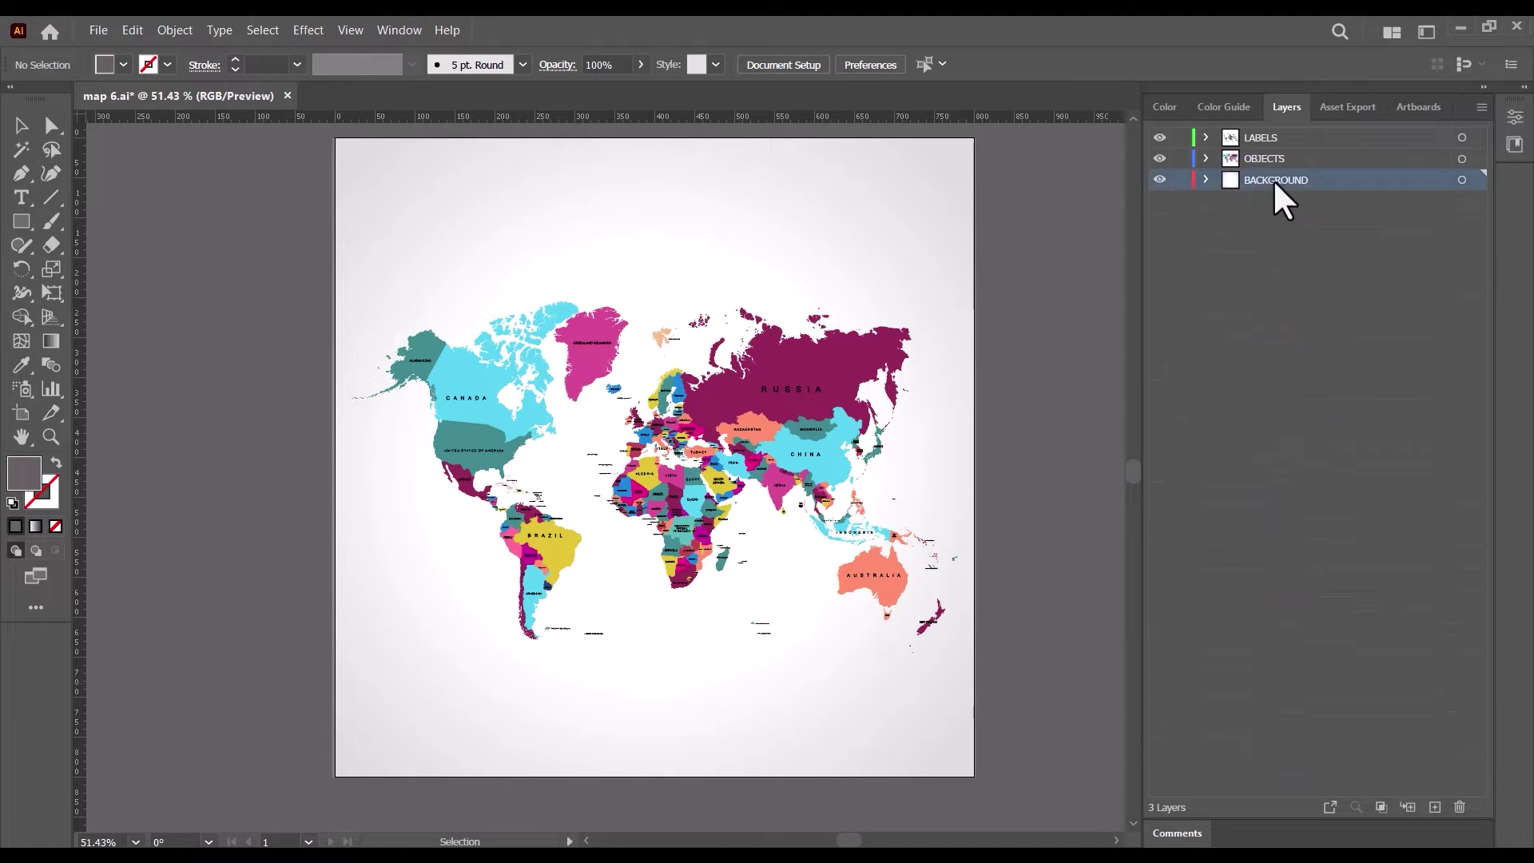
left_click(1459, 808)
left_click(844, 471)
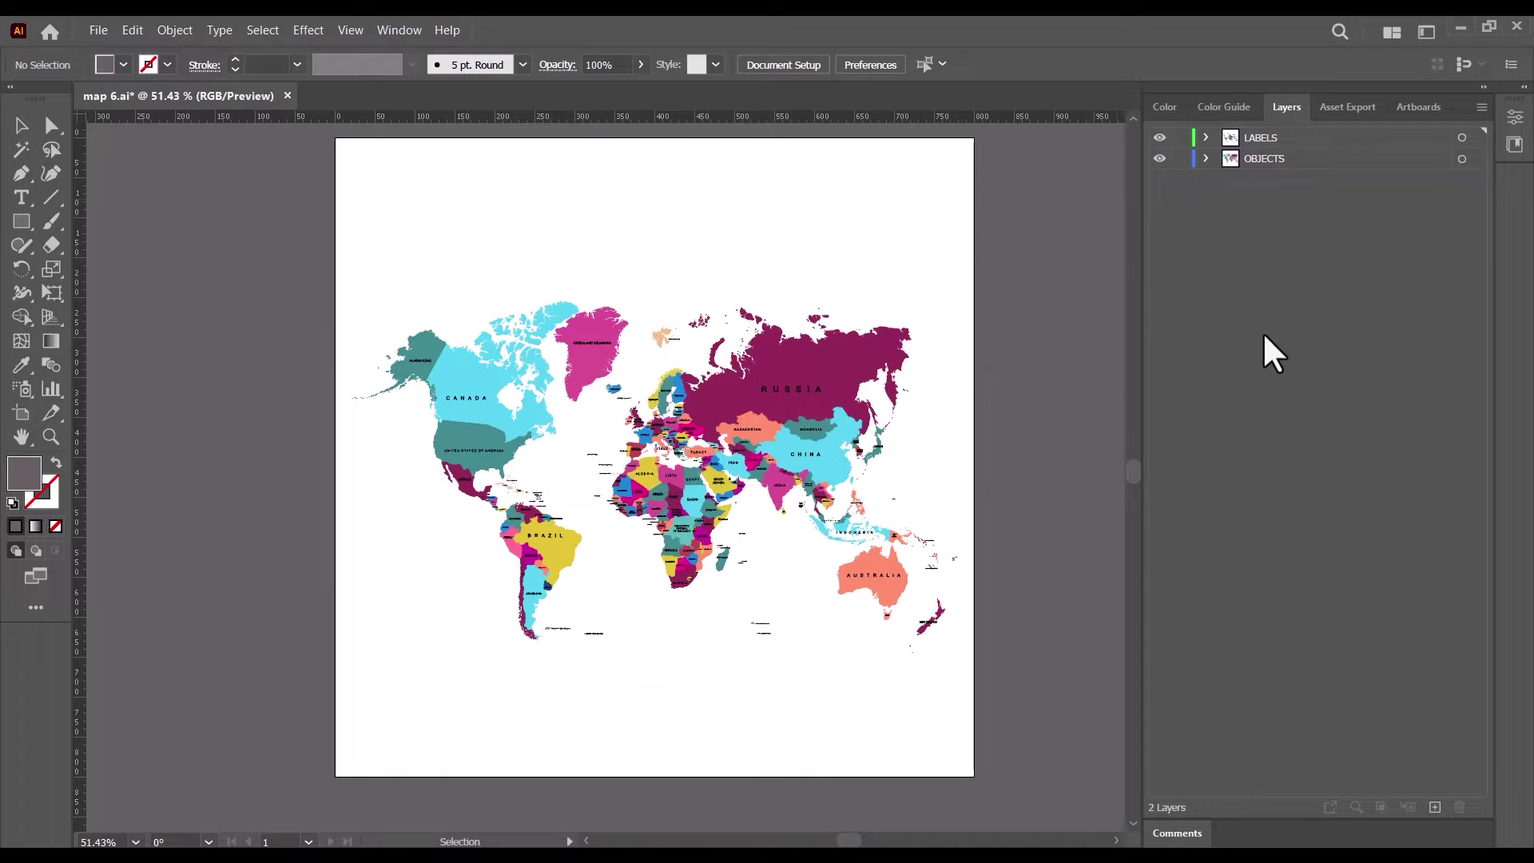
Step: Set Artboard 1 to 1920 px wide by 1080 px high in Artboard Options
left_click(1418, 107)
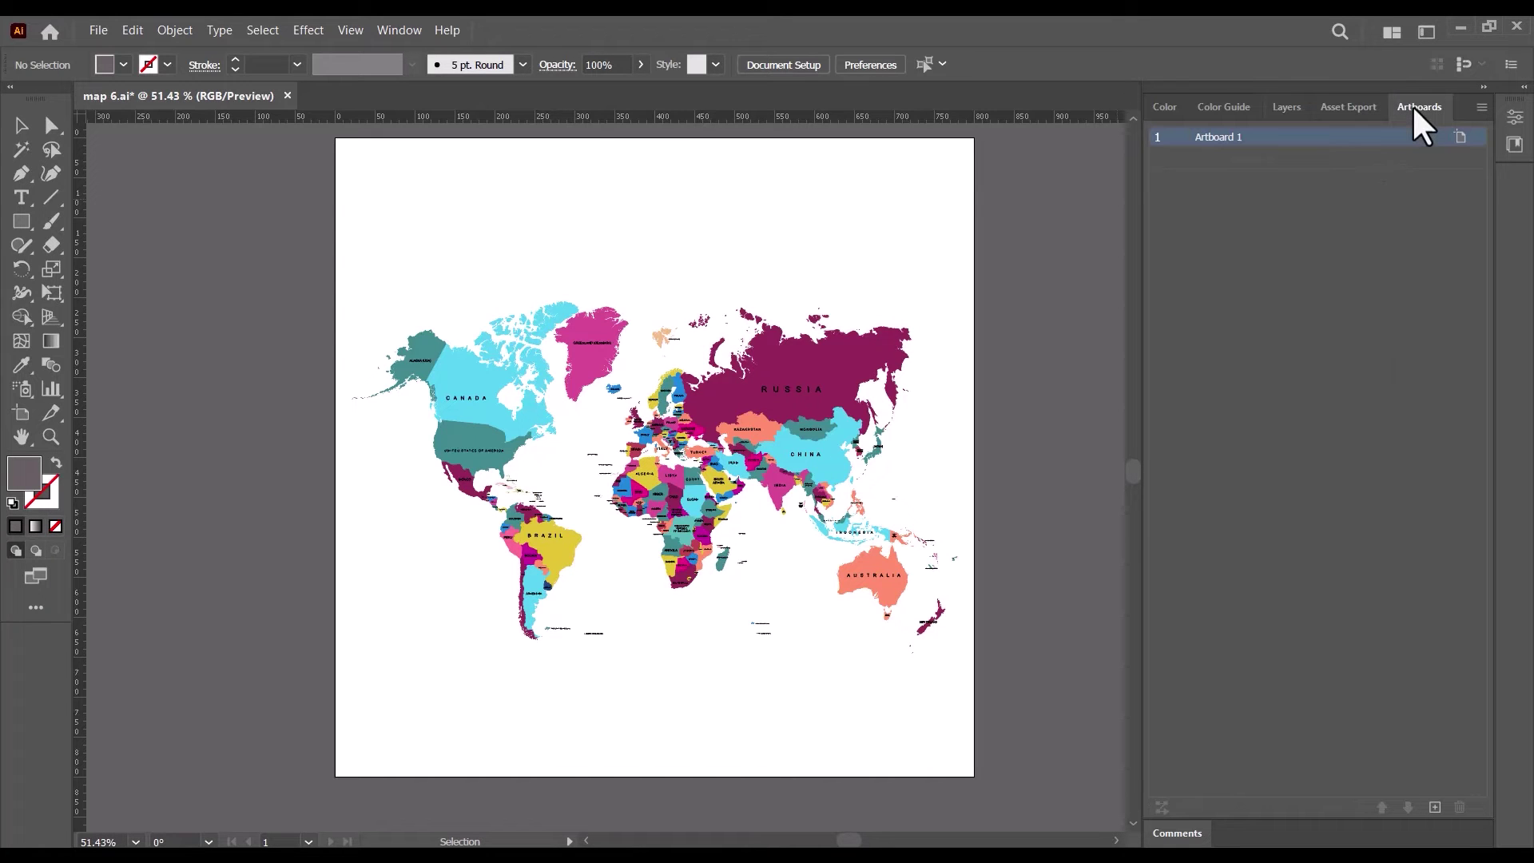
left_click(1460, 137)
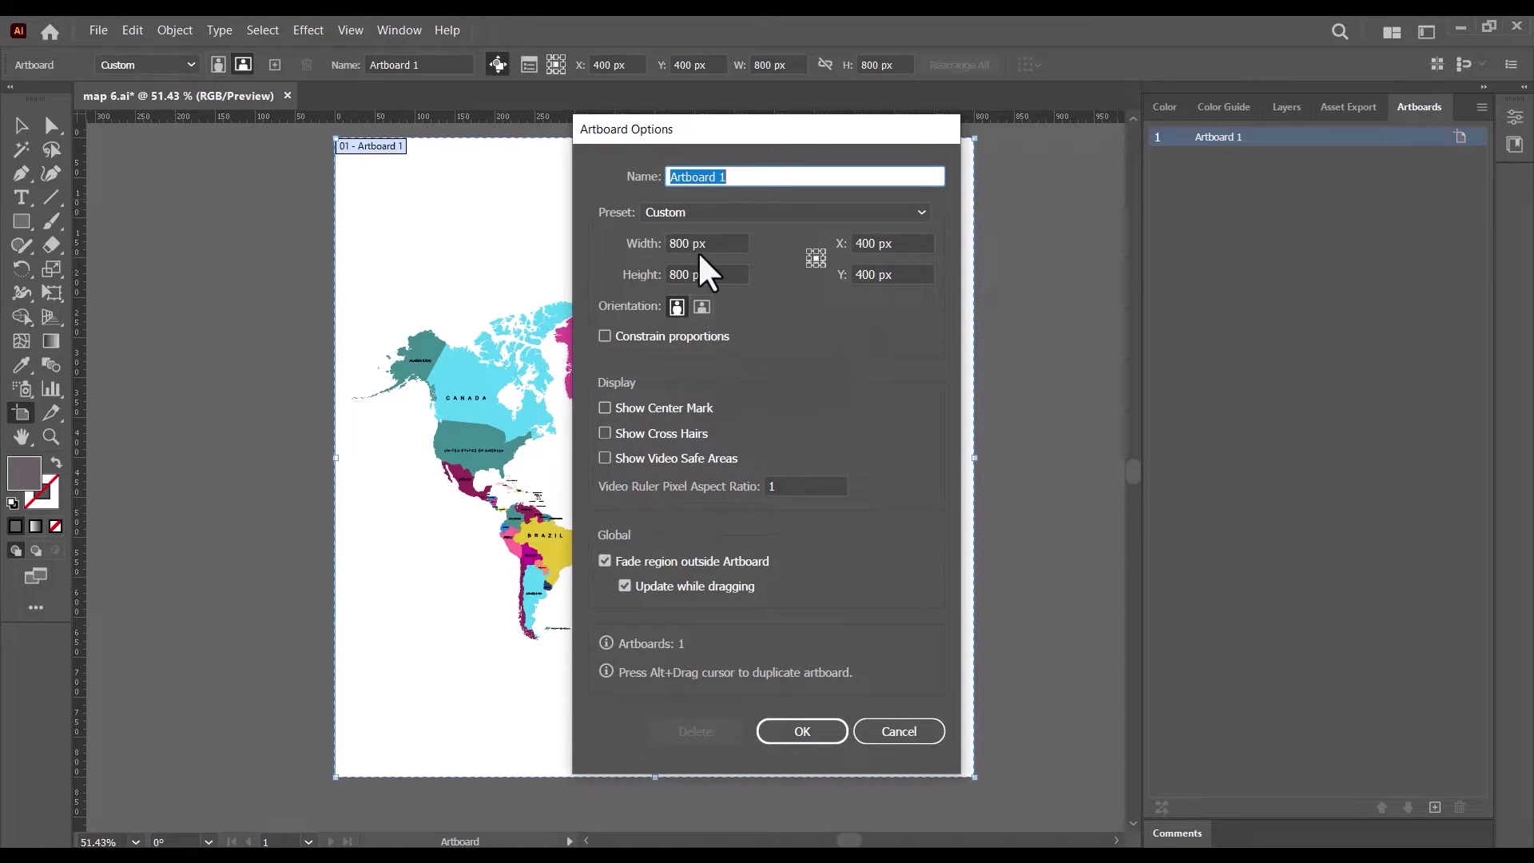
left_click(686, 244)
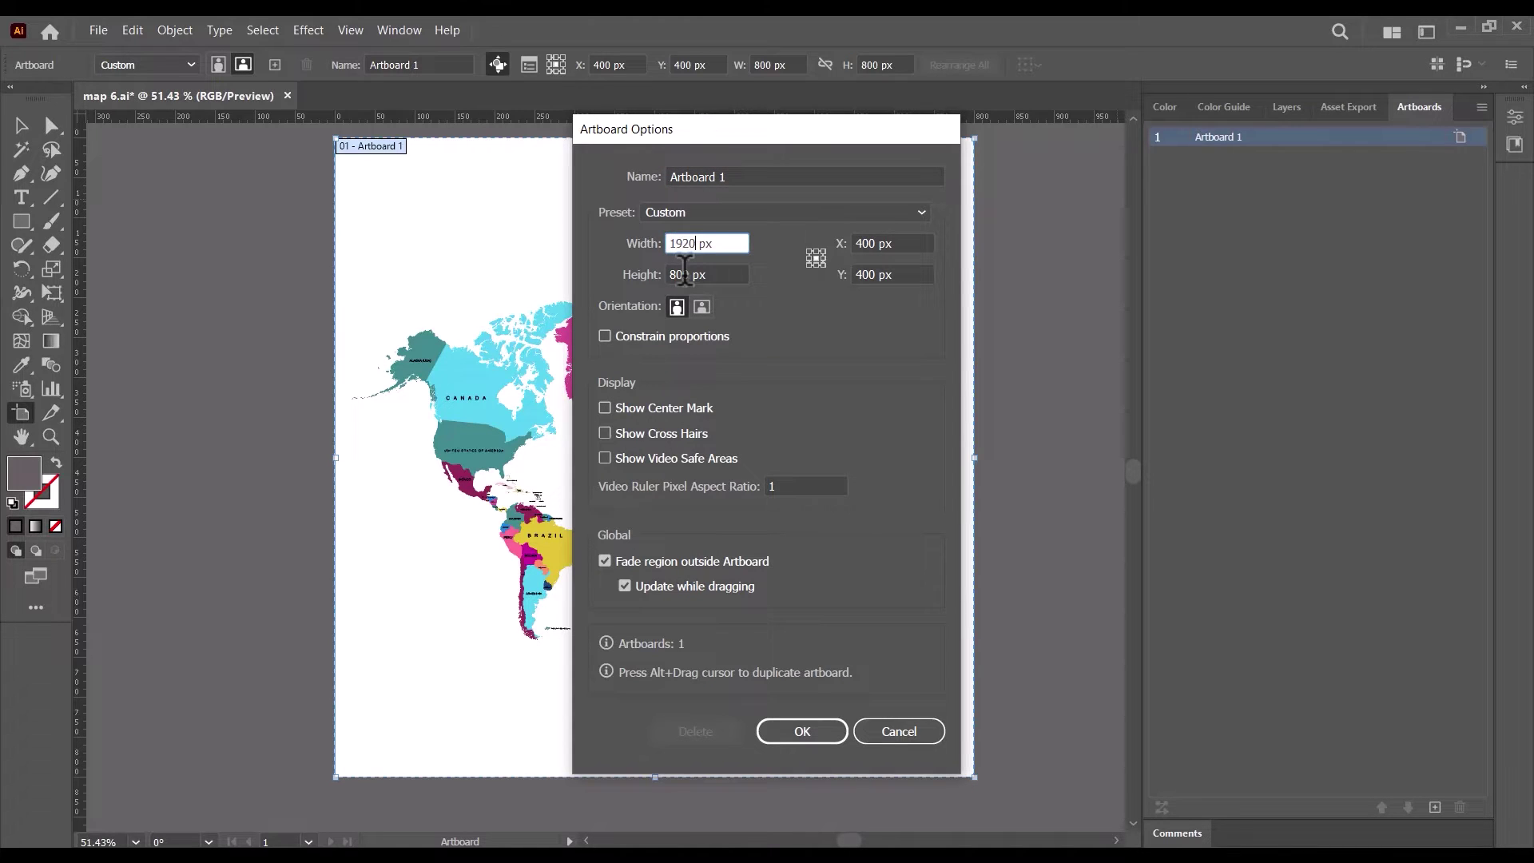
type("1920")
left_click(687, 272)
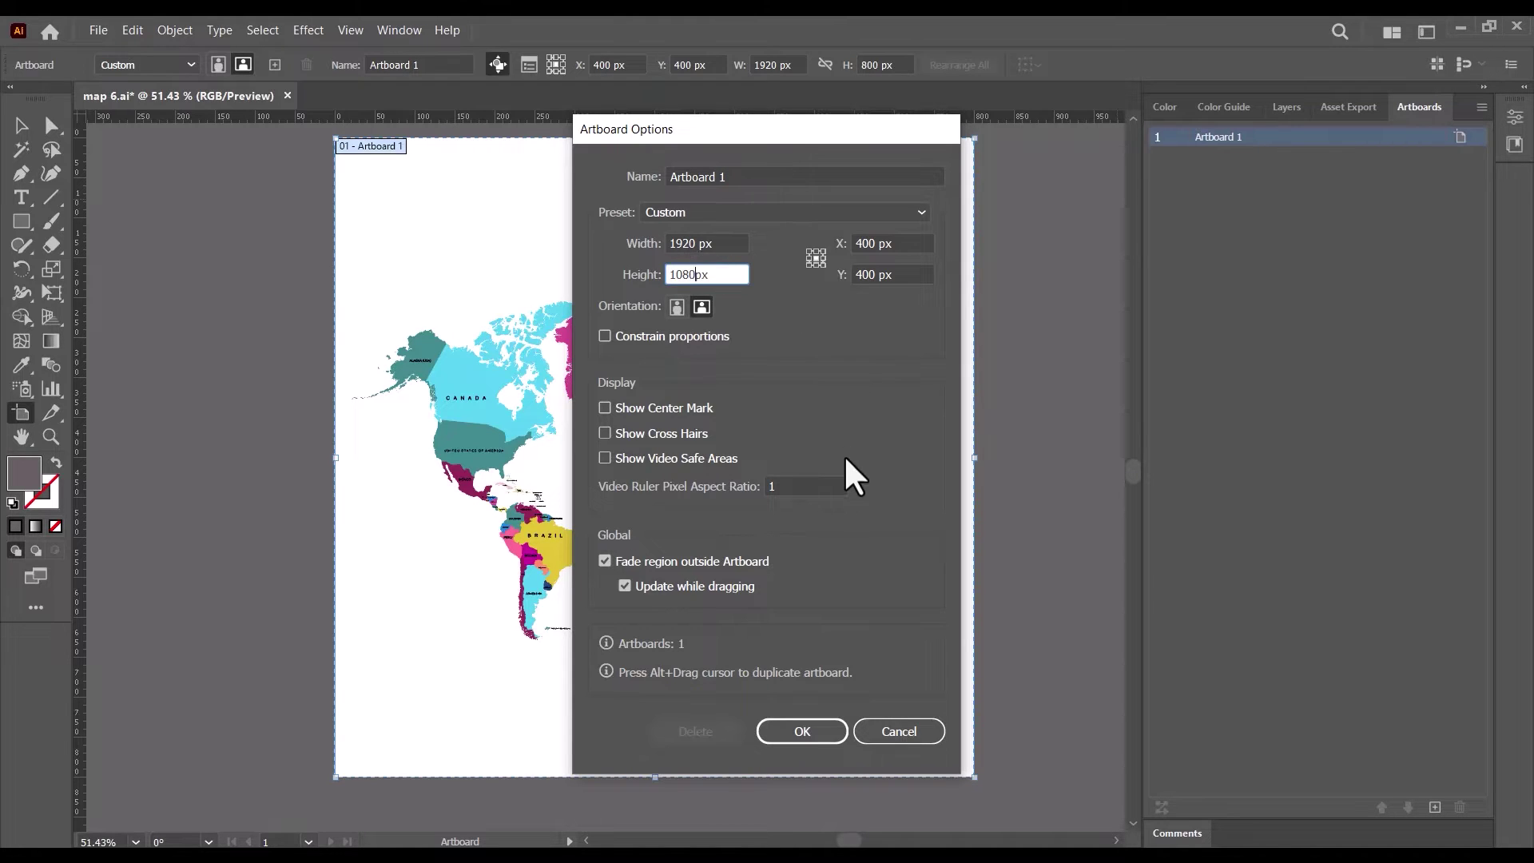
left_click(802, 732)
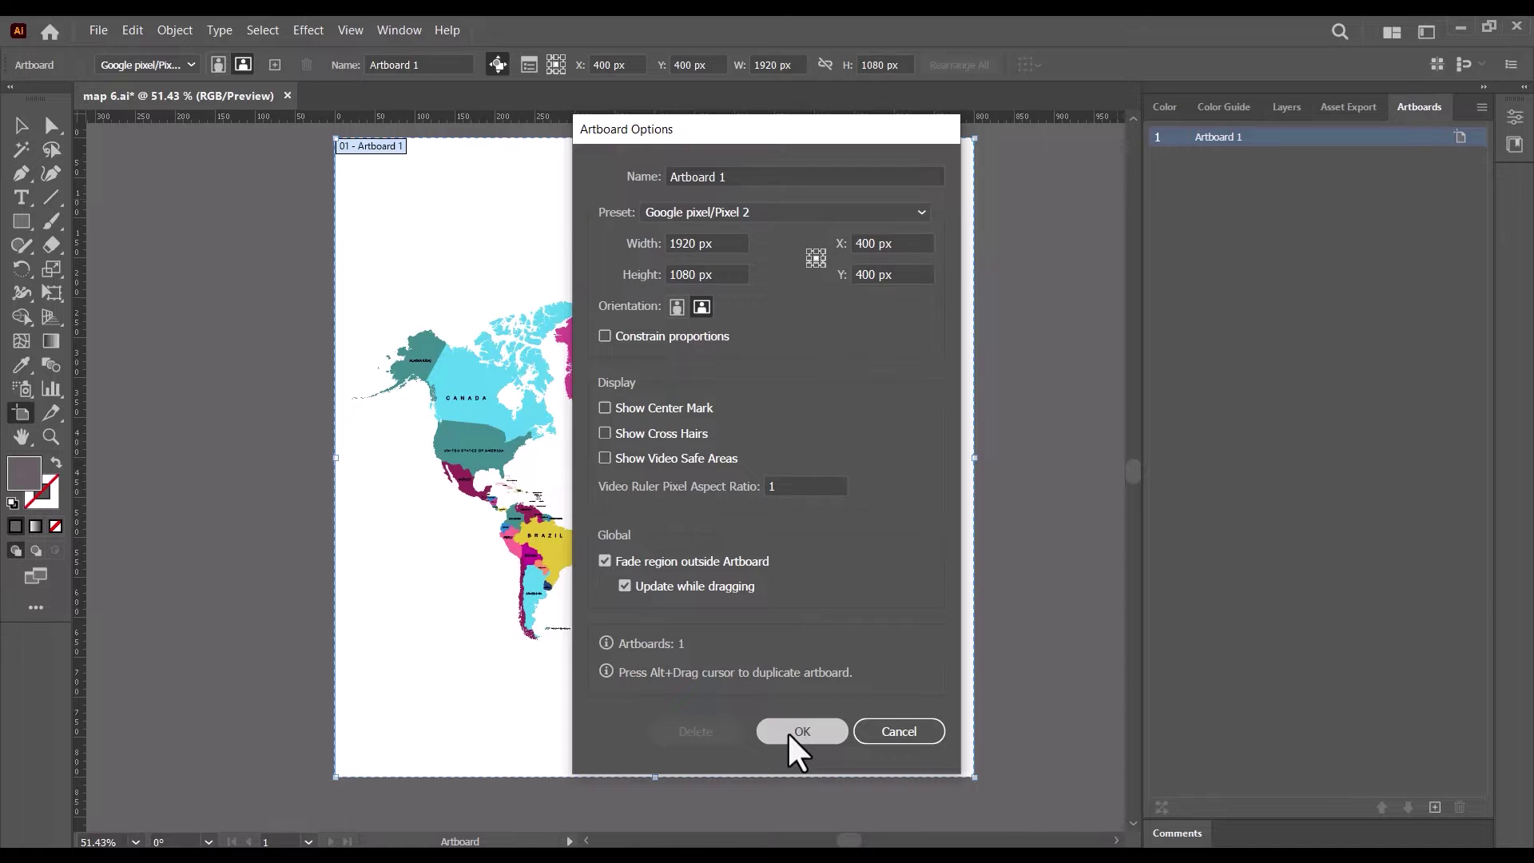
Step: Stretch the world map to fill the 1920×1080 artboard, then save with Ctrl+S
key("ctrl+minus")
key("ctrl+minus")
key("ctrl+minus")
key("ctrl+minus")
left_click(550, 361)
left_click_drag(548, 359, 404, 281)
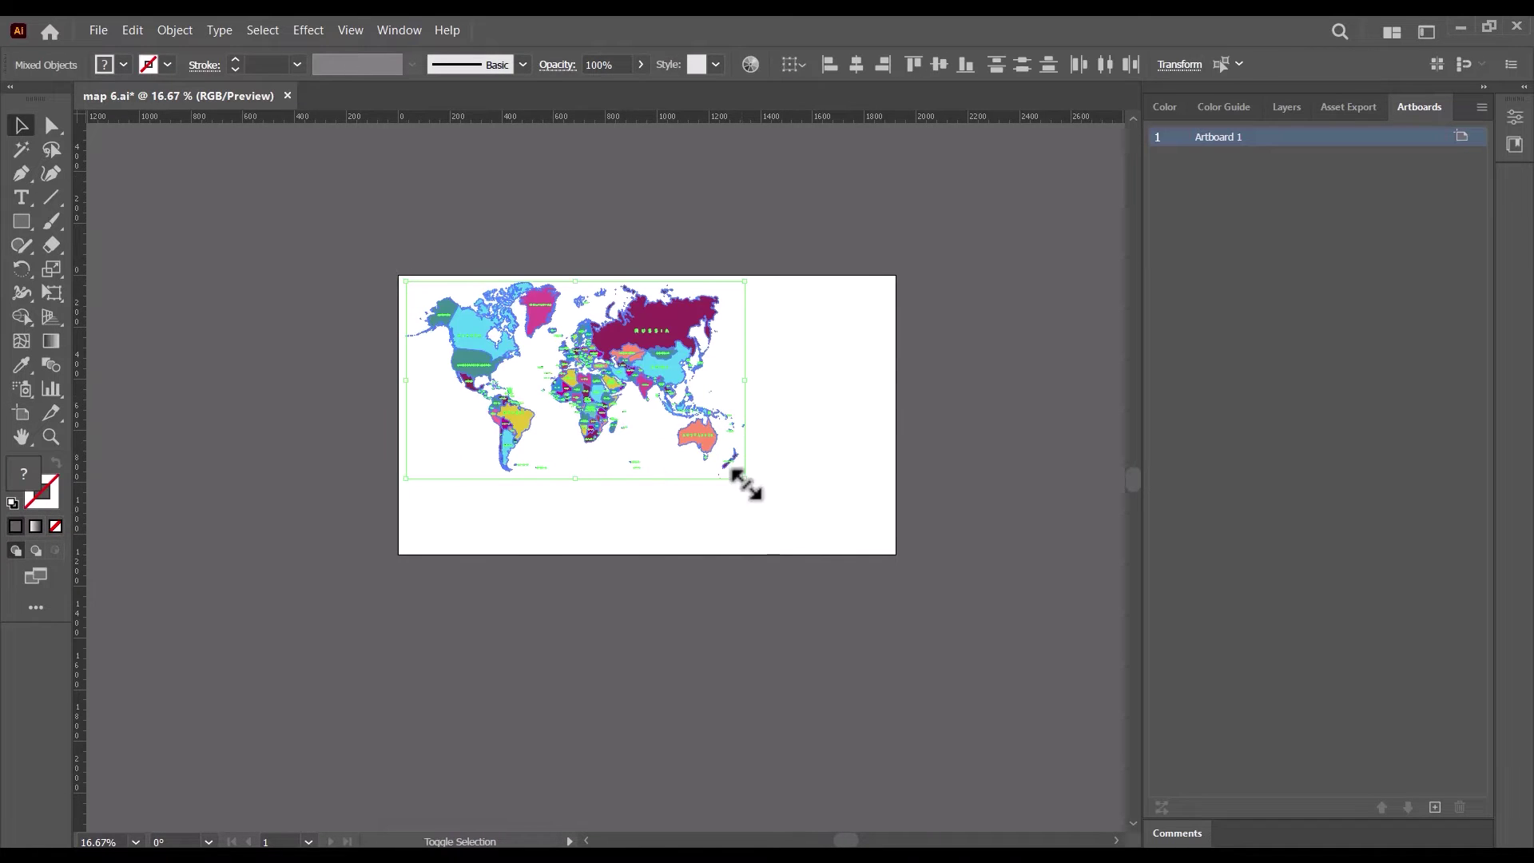
left_click_drag(743, 479, 889, 562)
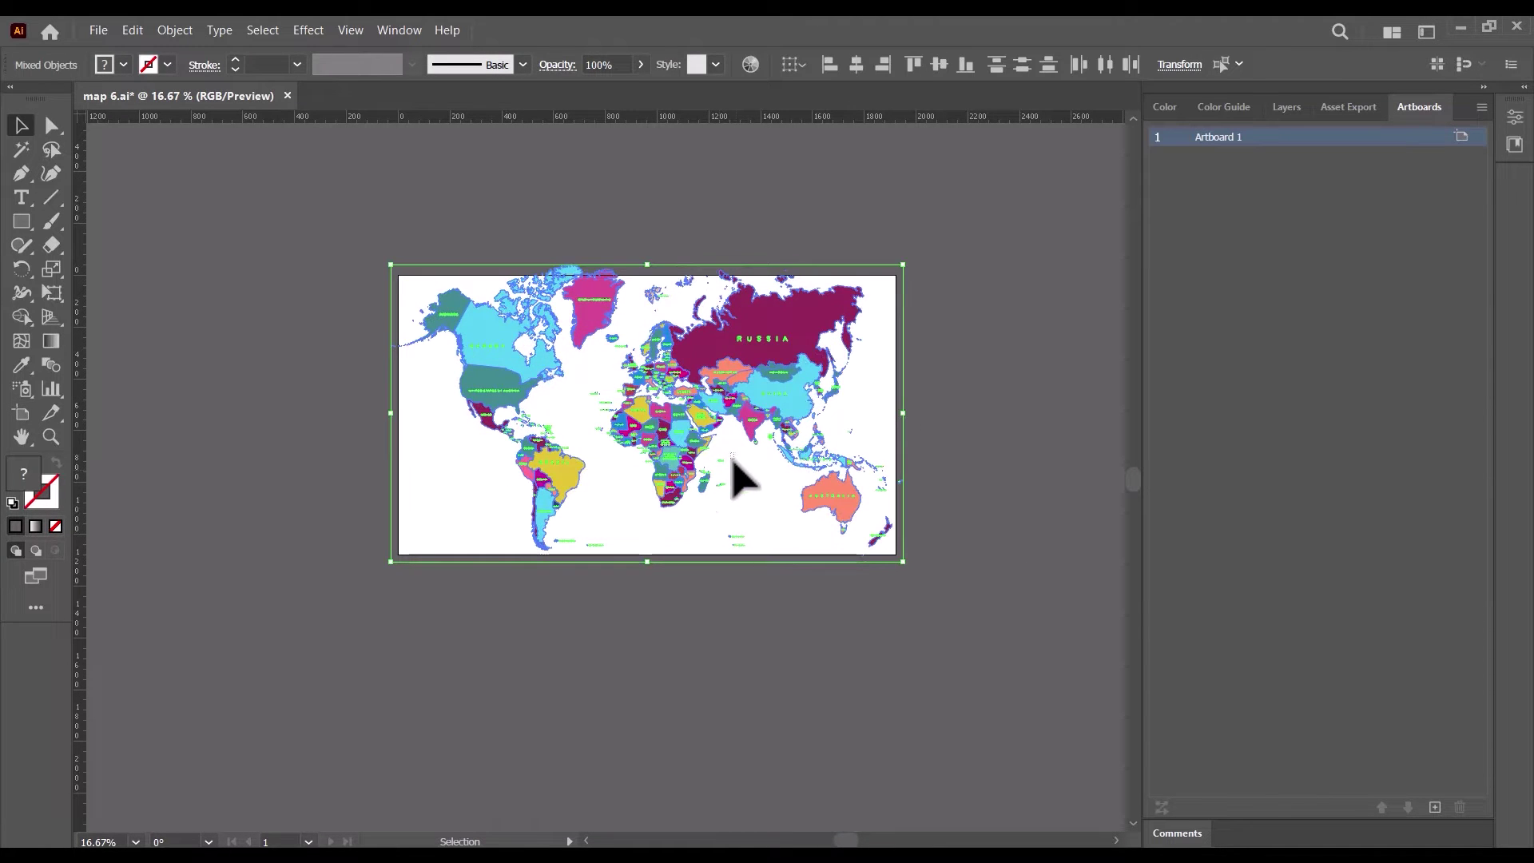
left_click(740, 476)
left_click(582, 301)
left_click_drag(893, 413, 884, 421)
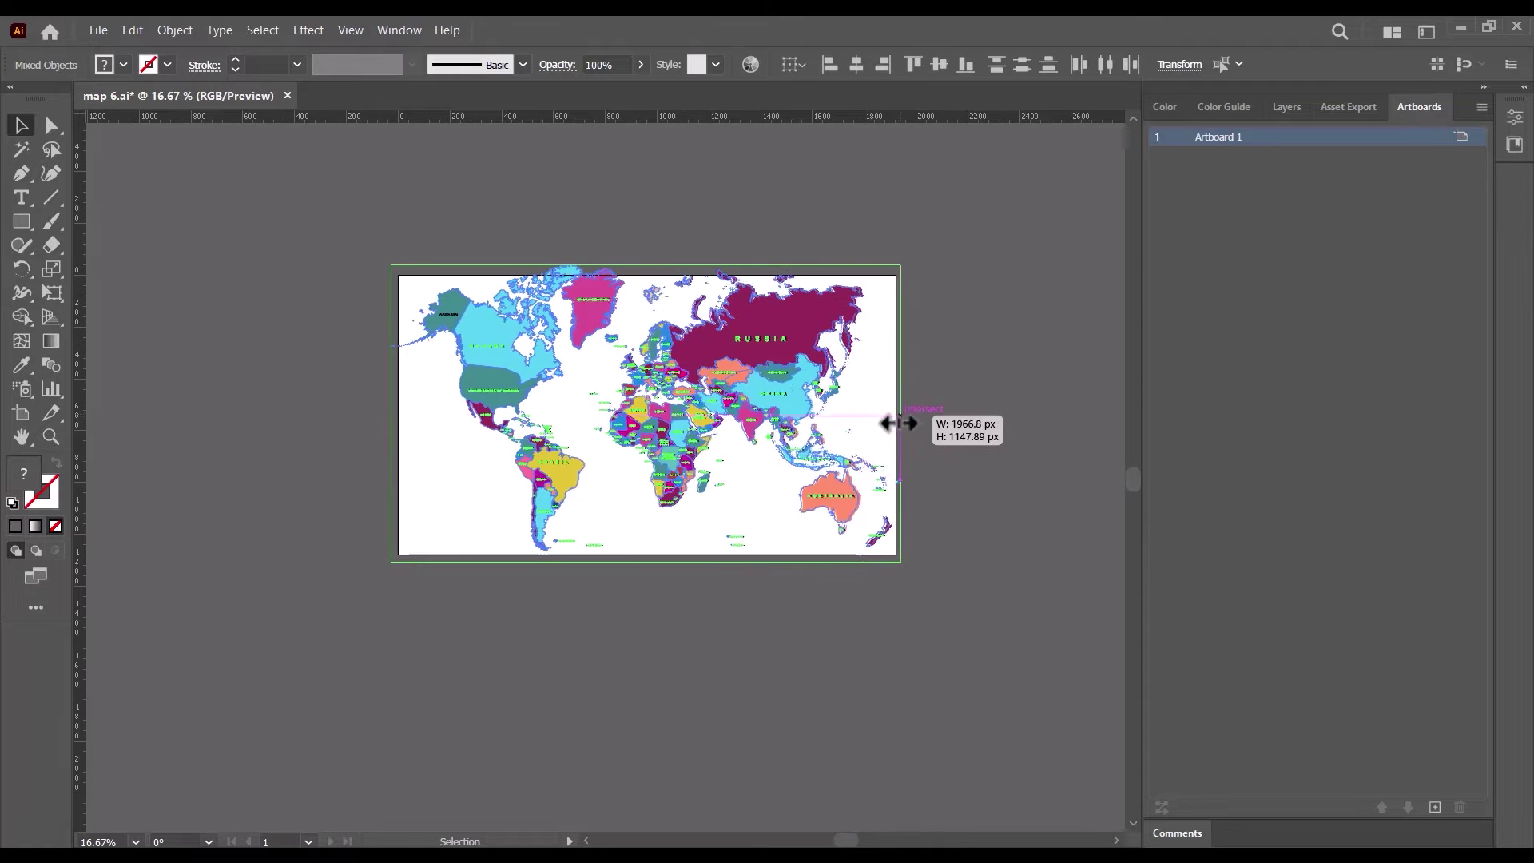
left_click(1068, 376)
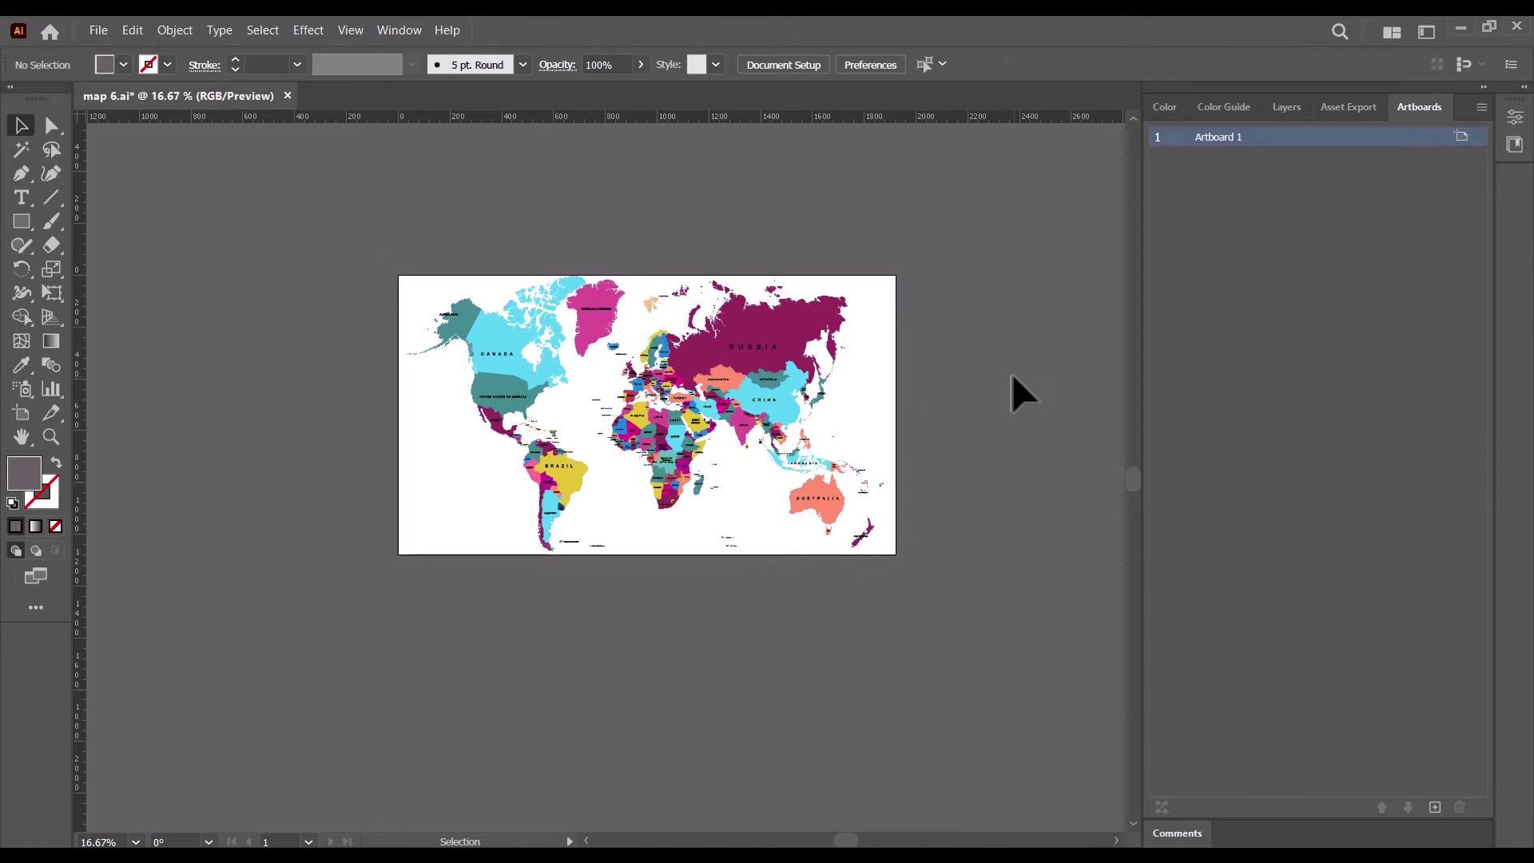
key("ctrl+s")
left_click(867, 475)
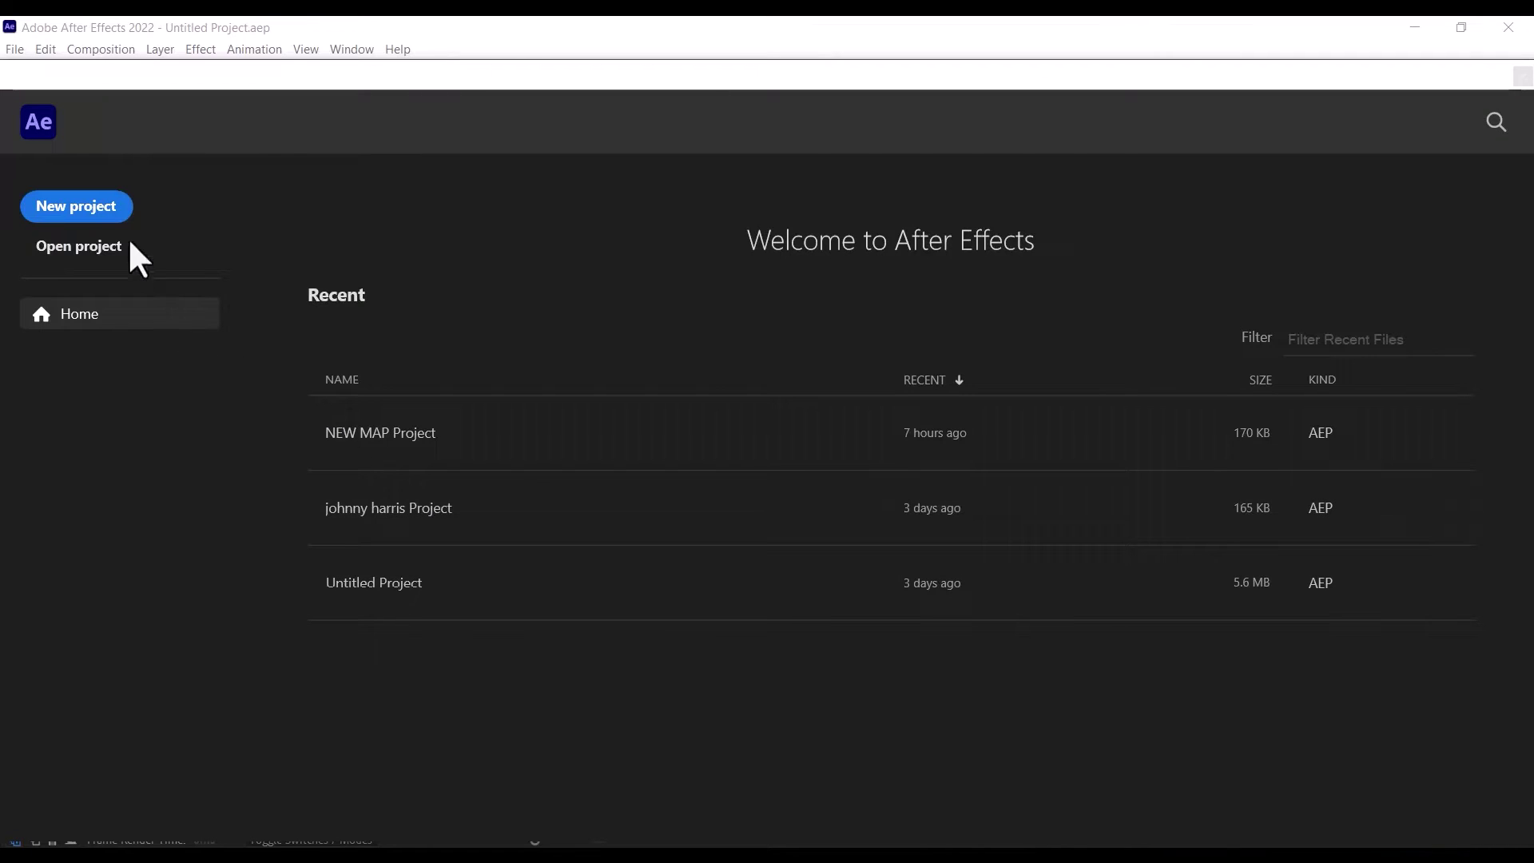
Step: Create Comp 1 in a new project: HDTV 1080 24, 1920×1080, 24 fps, 20 seconds
left_click(82, 212)
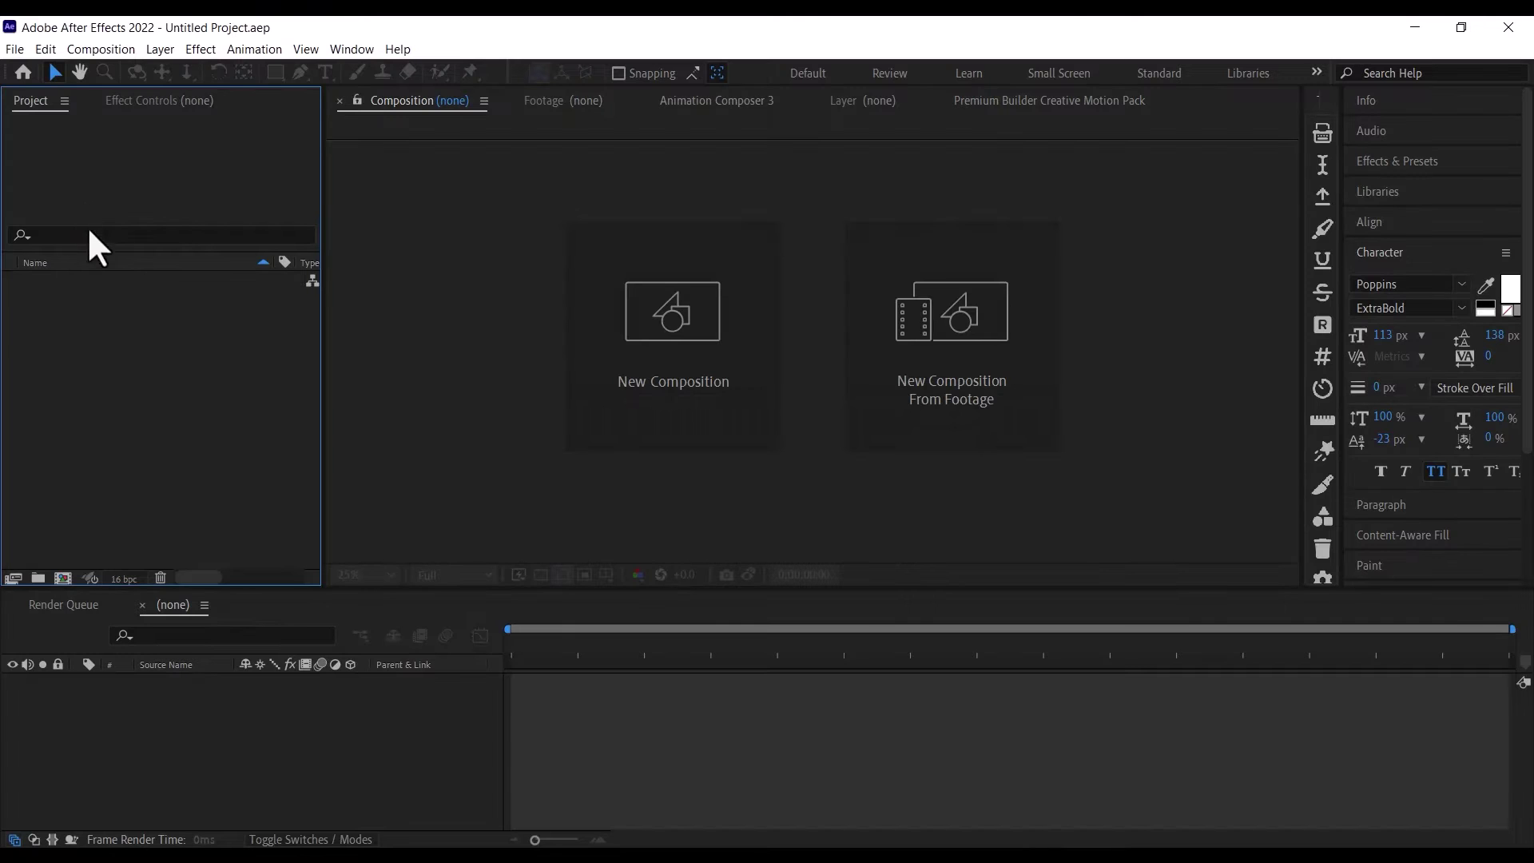
left_click(667, 352)
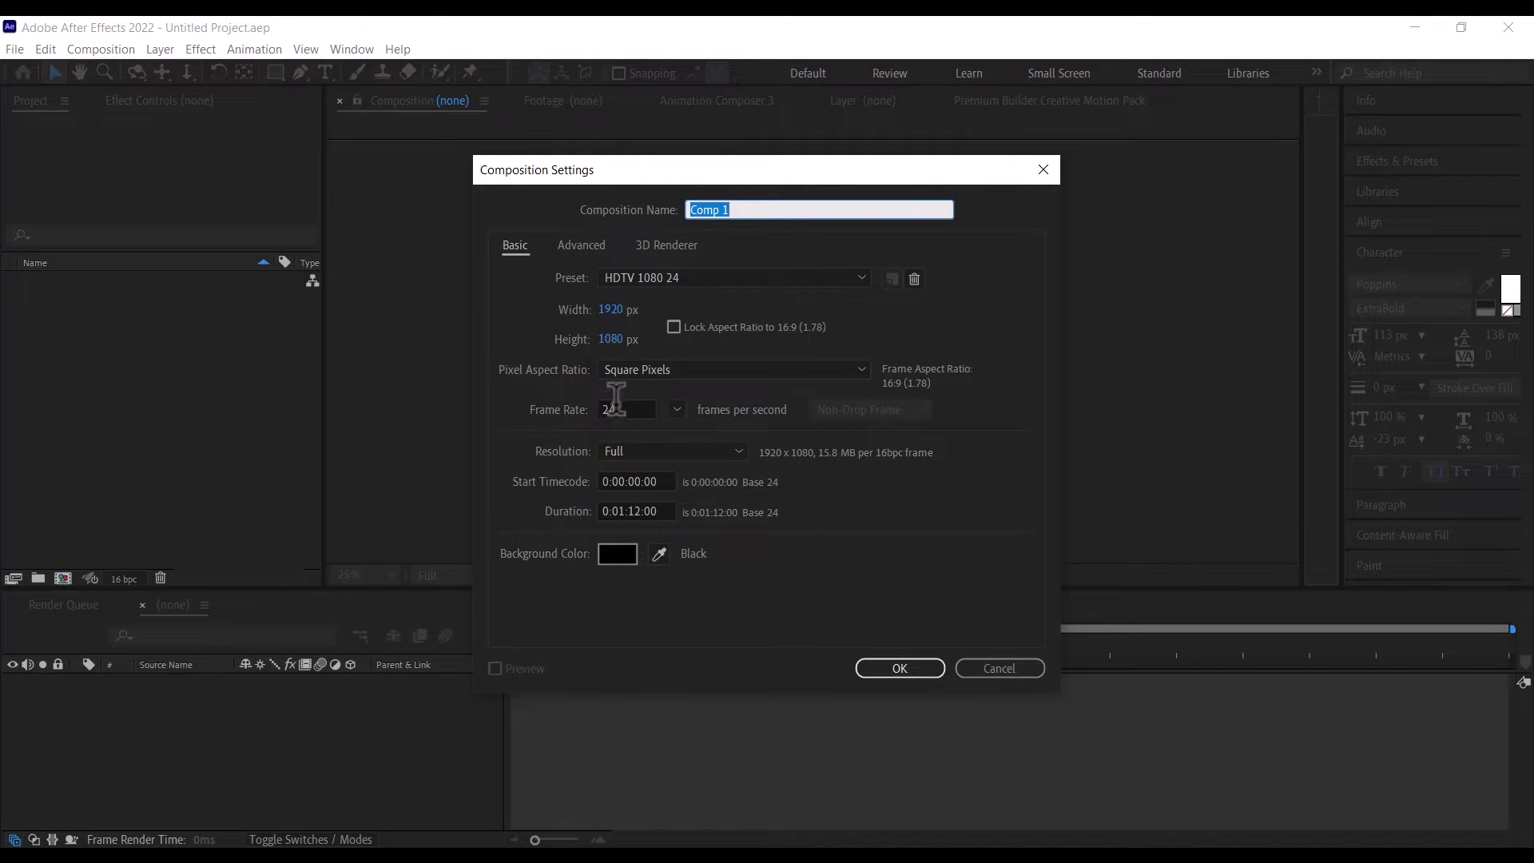
left_click(637, 512)
type("0:00:2:00")
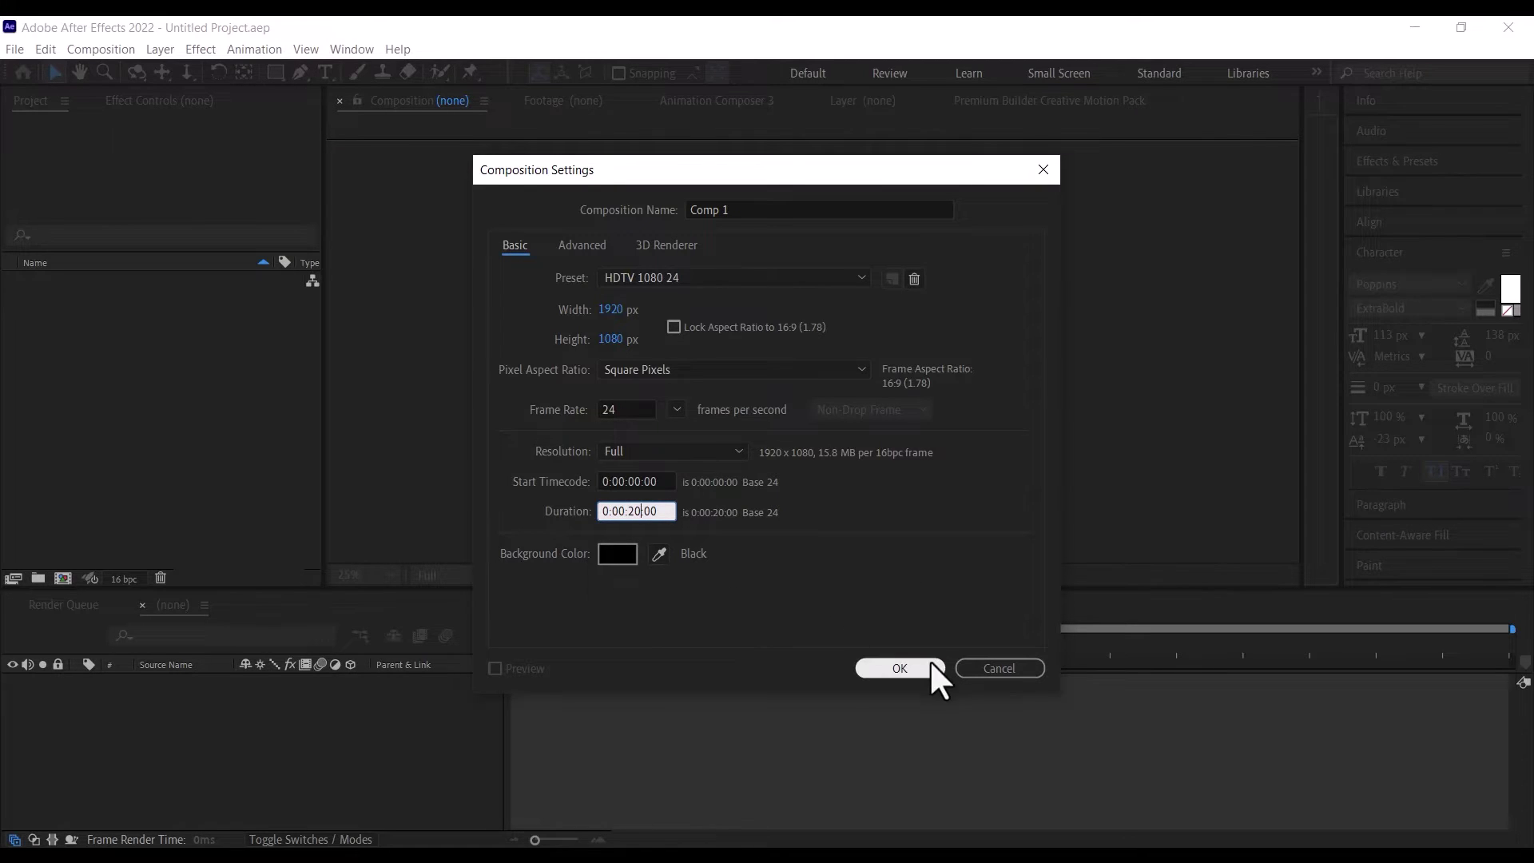
left_click(873, 667)
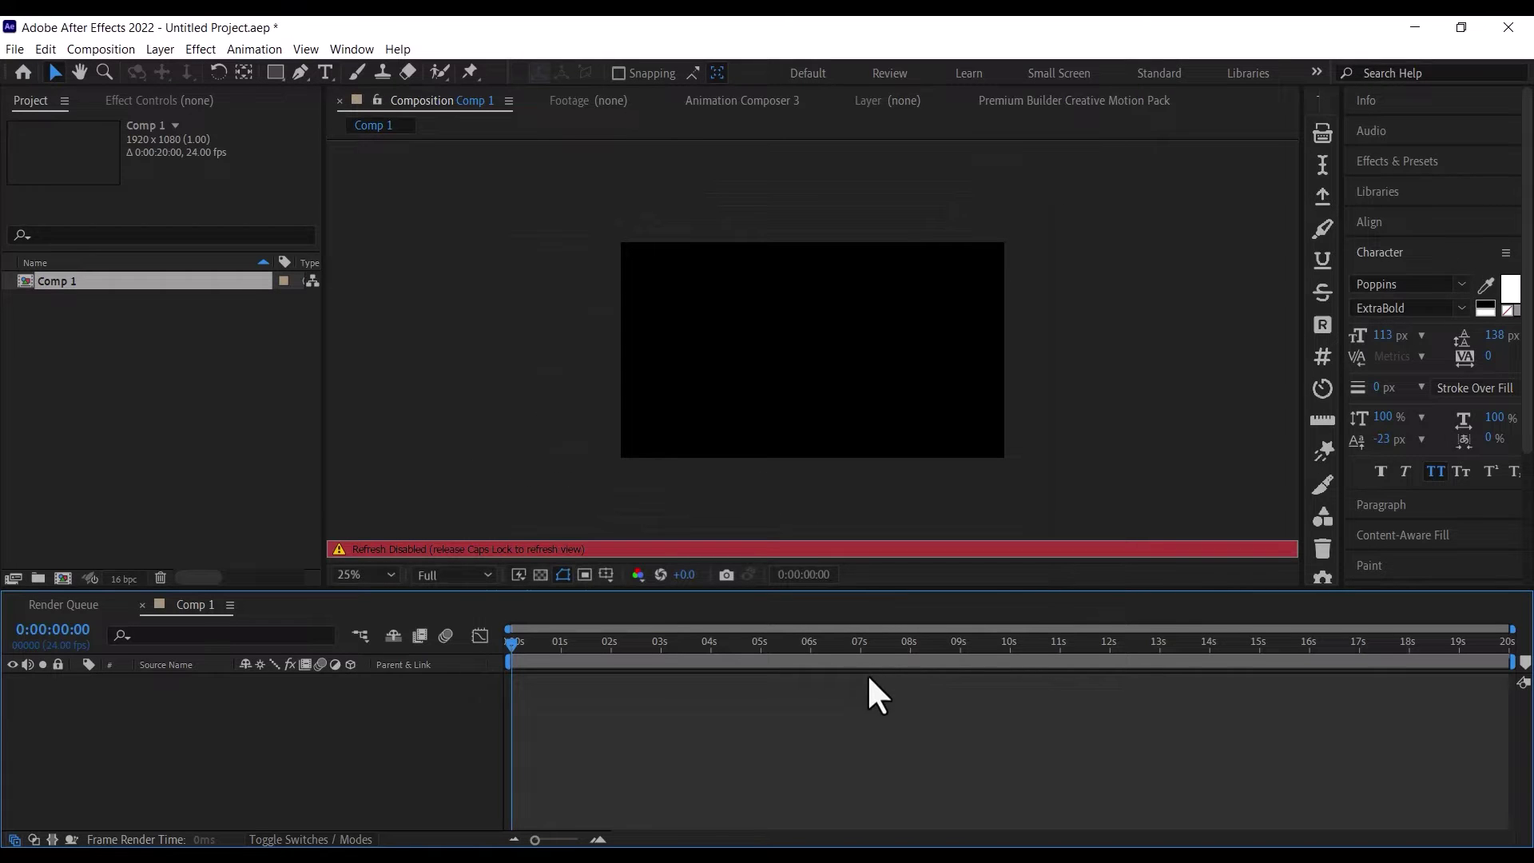
key("Caps_Lock")
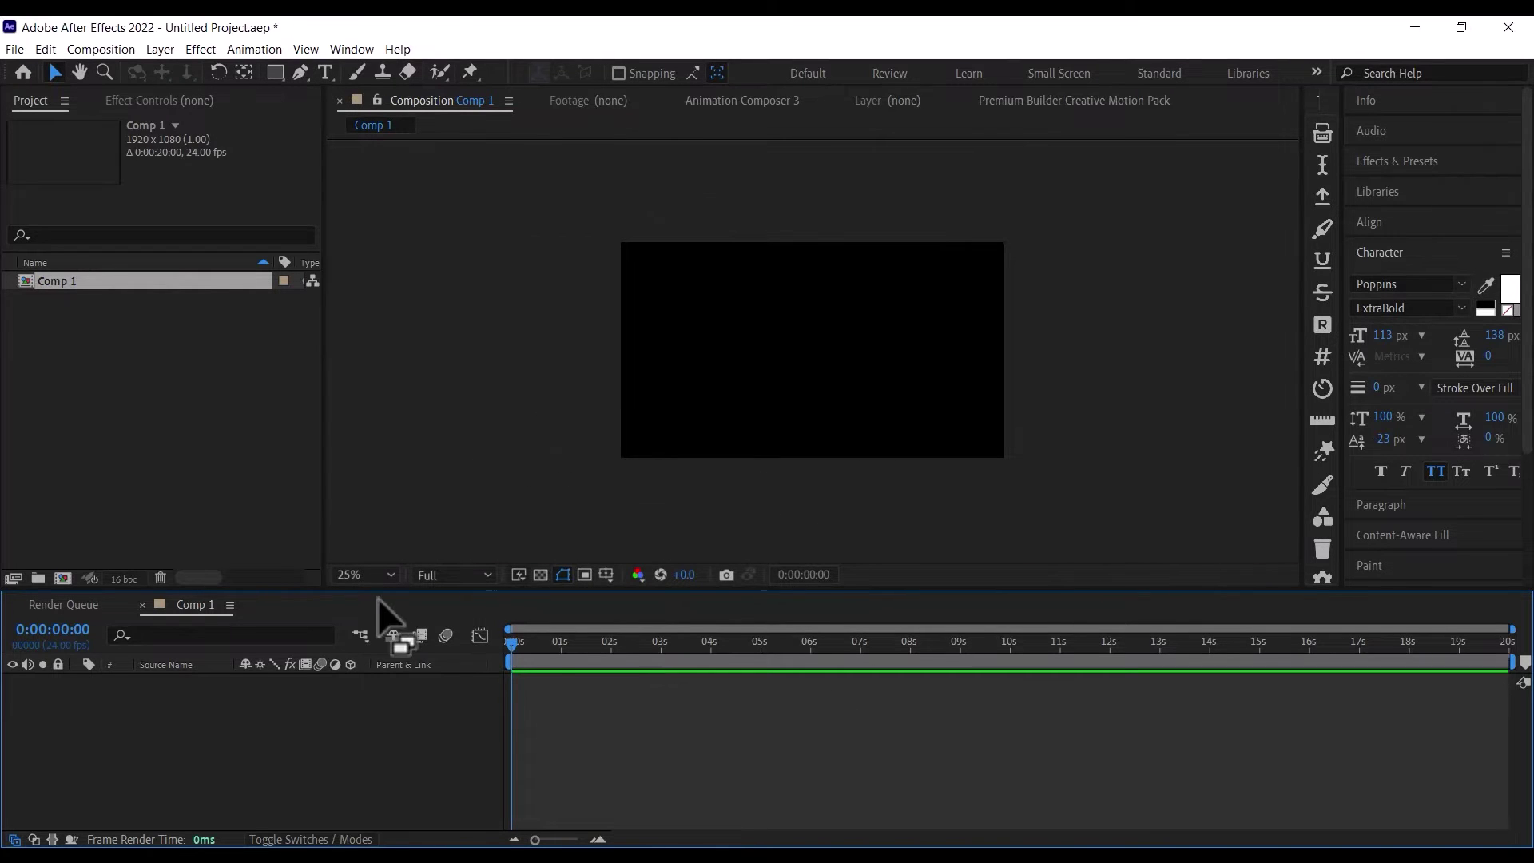
Step: Import map 6.ai from the country map folder as a Composition with Layer Size footage dimensions
double_click(202, 449)
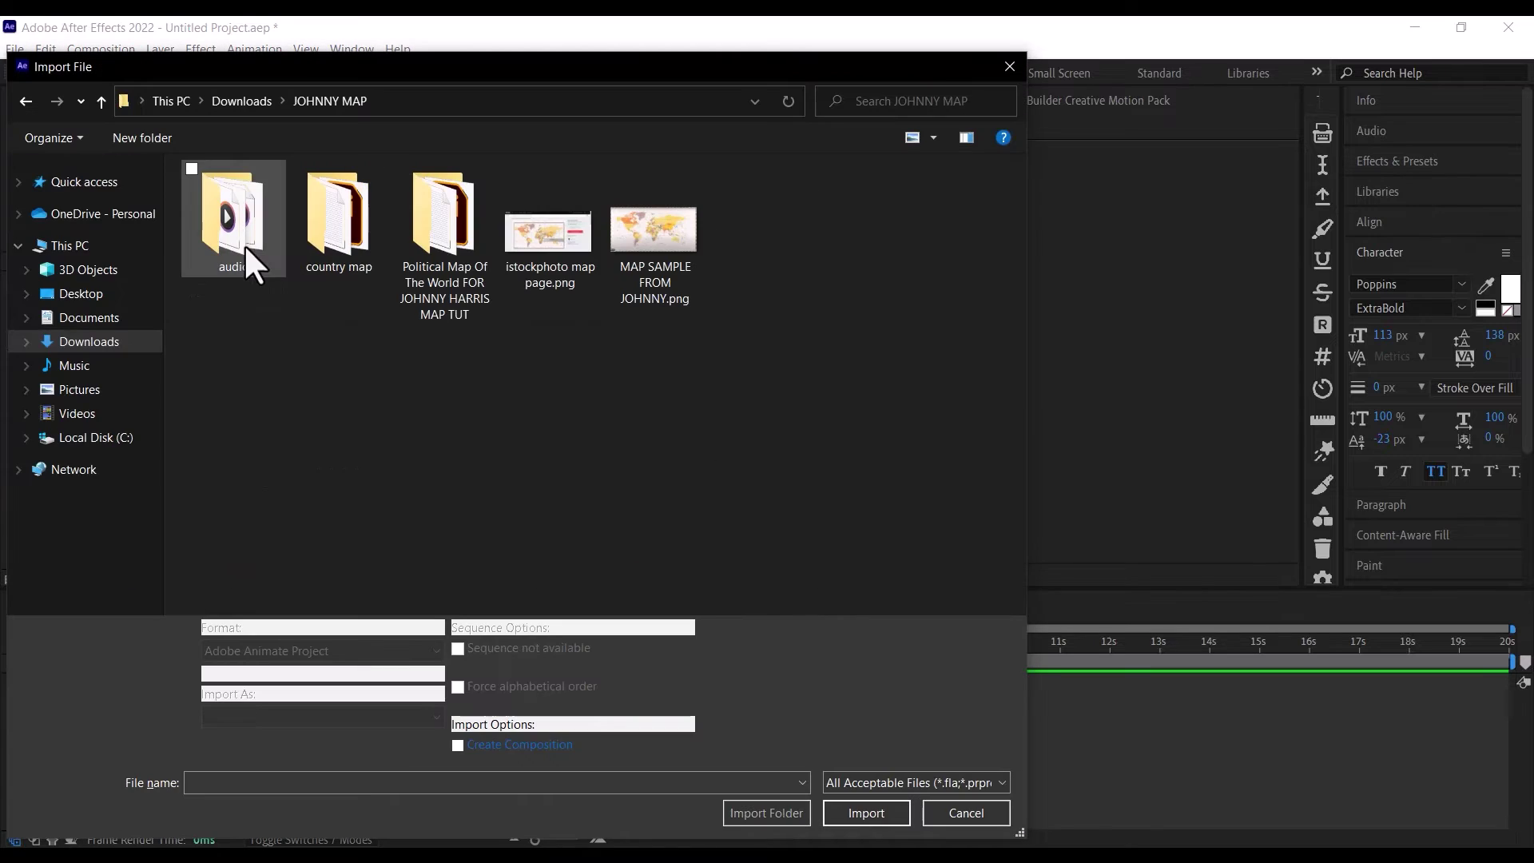
double_click(336, 230)
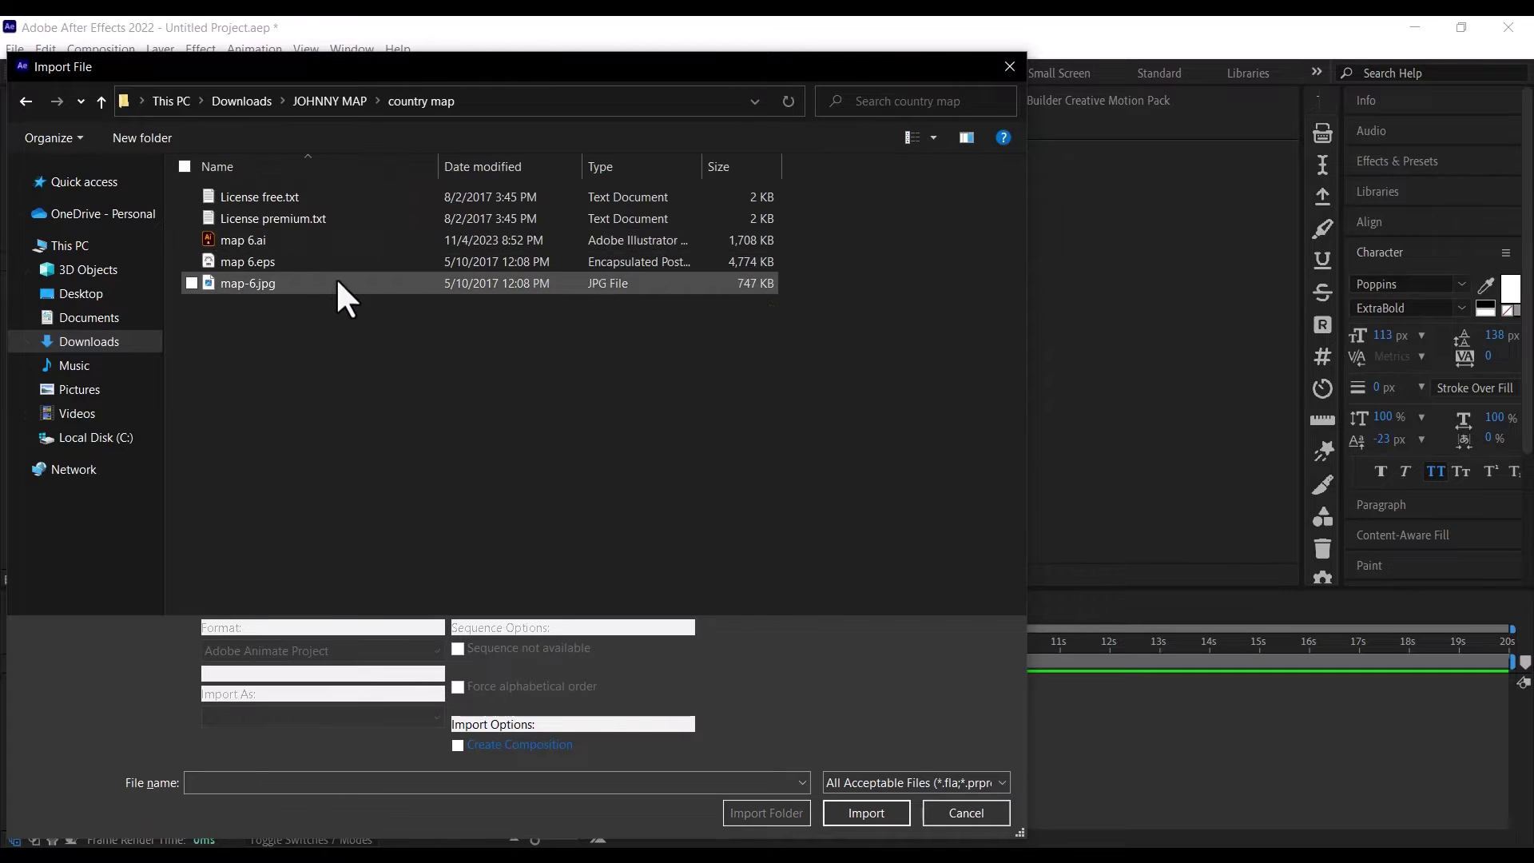
double_click(286, 243)
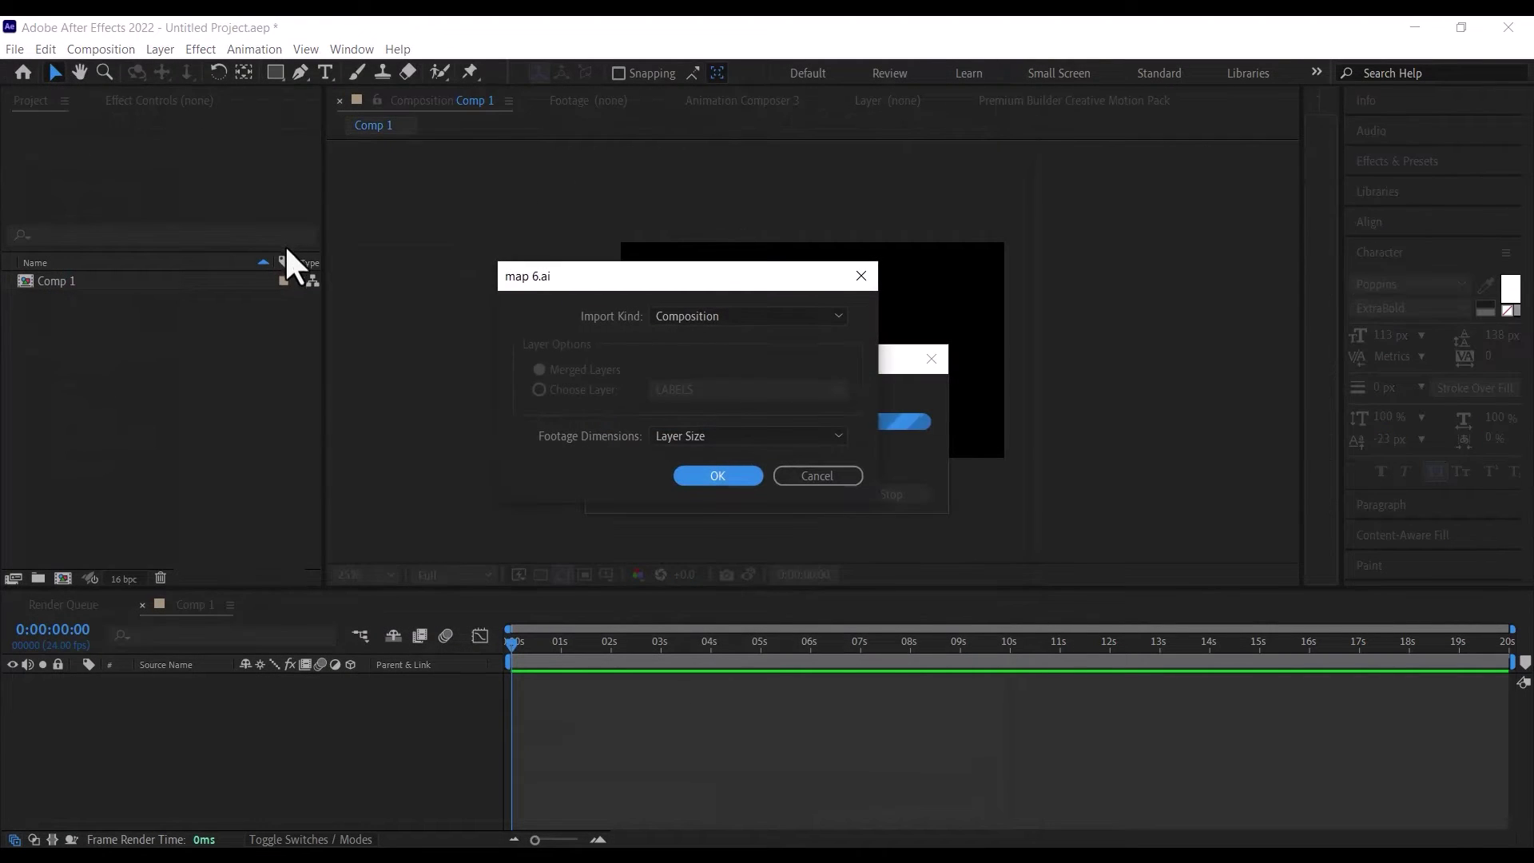
left_click(702, 318)
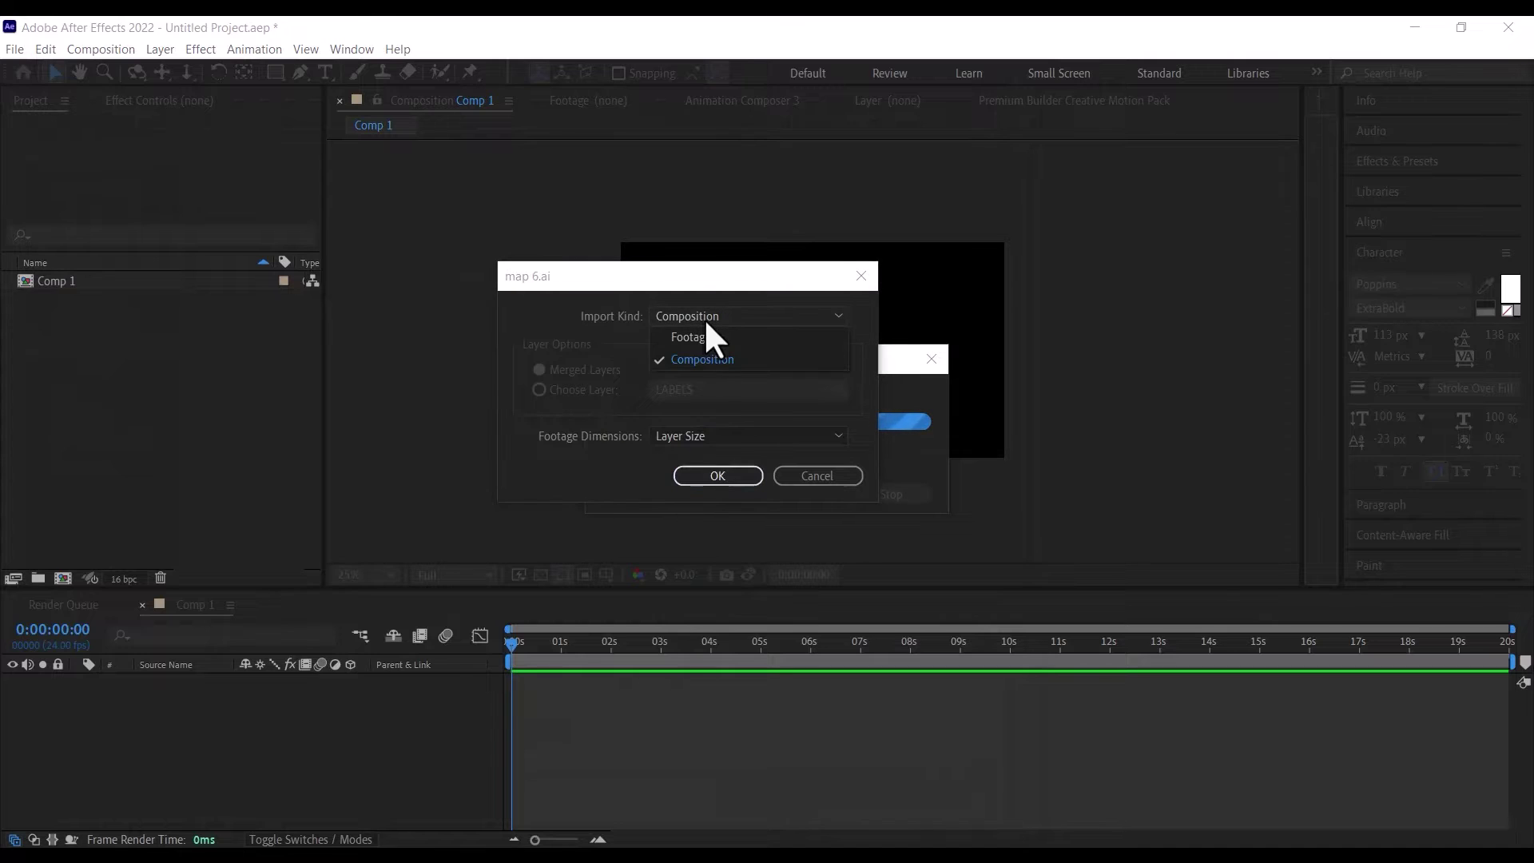
left_click(702, 353)
left_click(693, 434)
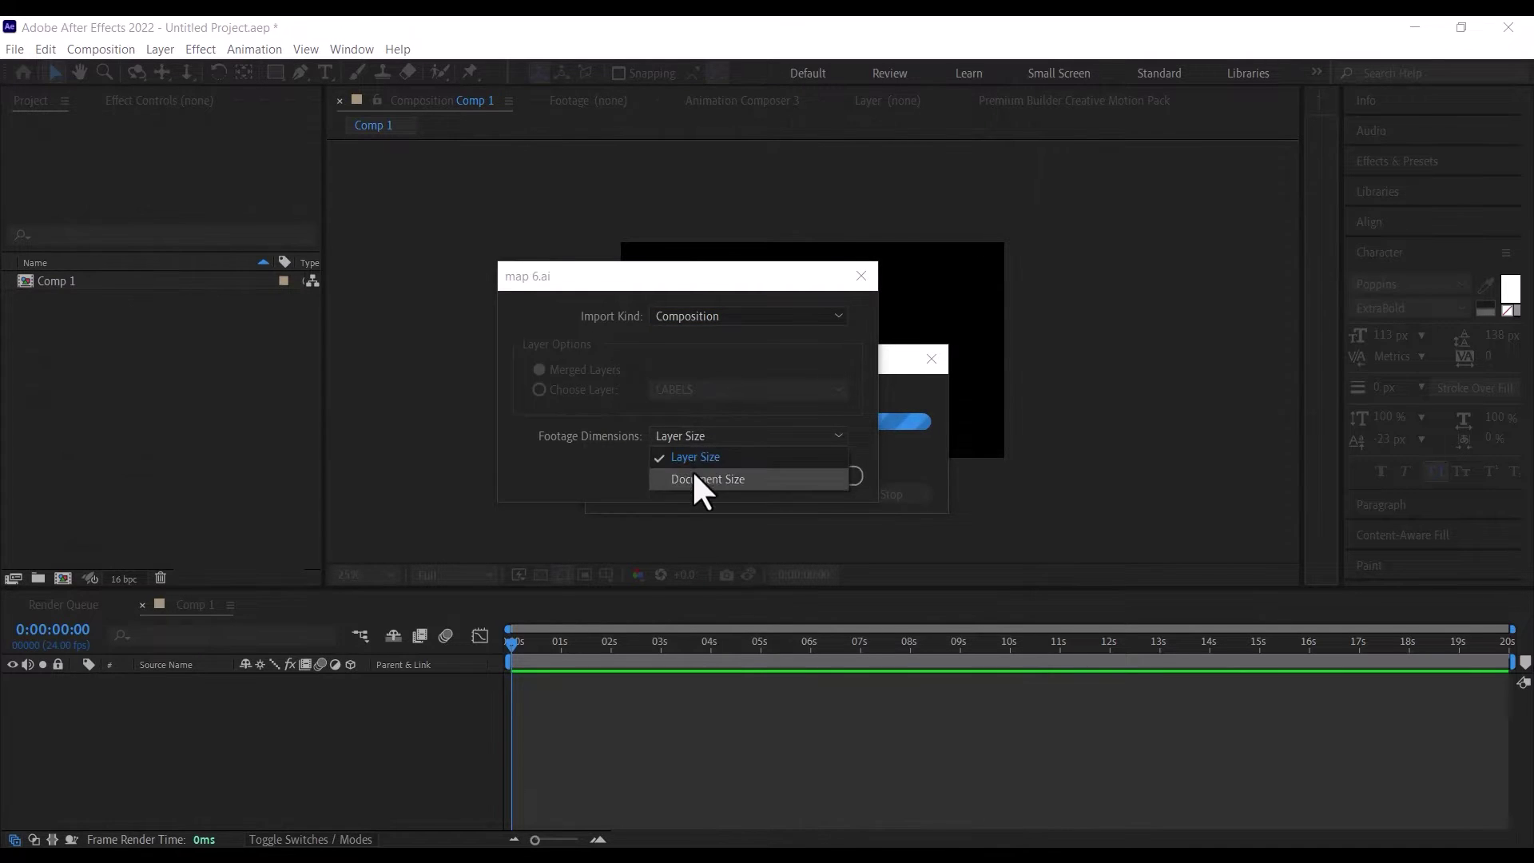
left_click(692, 458)
left_click(717, 476)
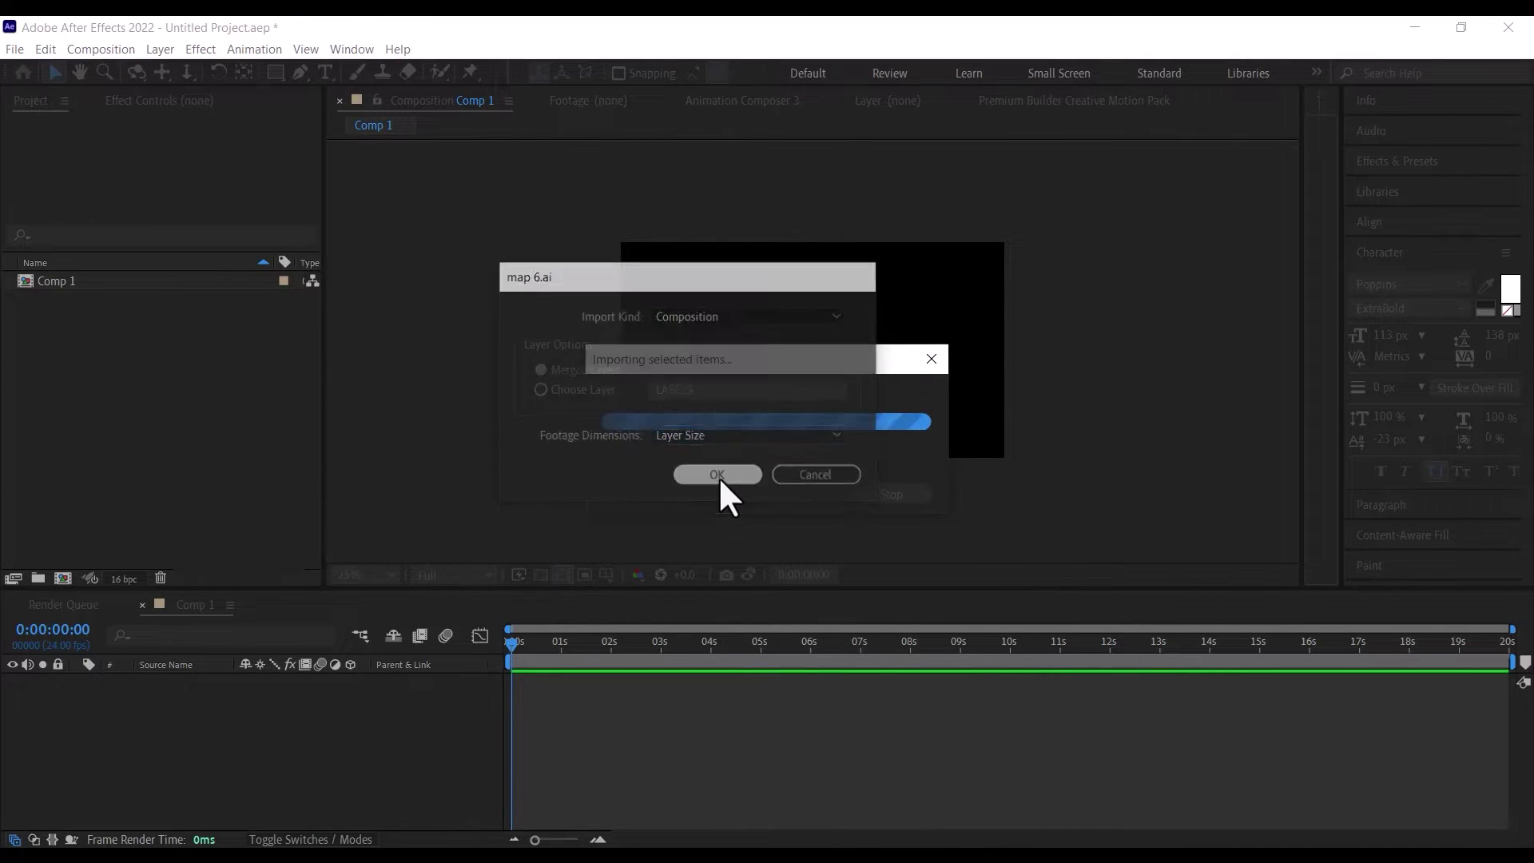
left_click(188, 446)
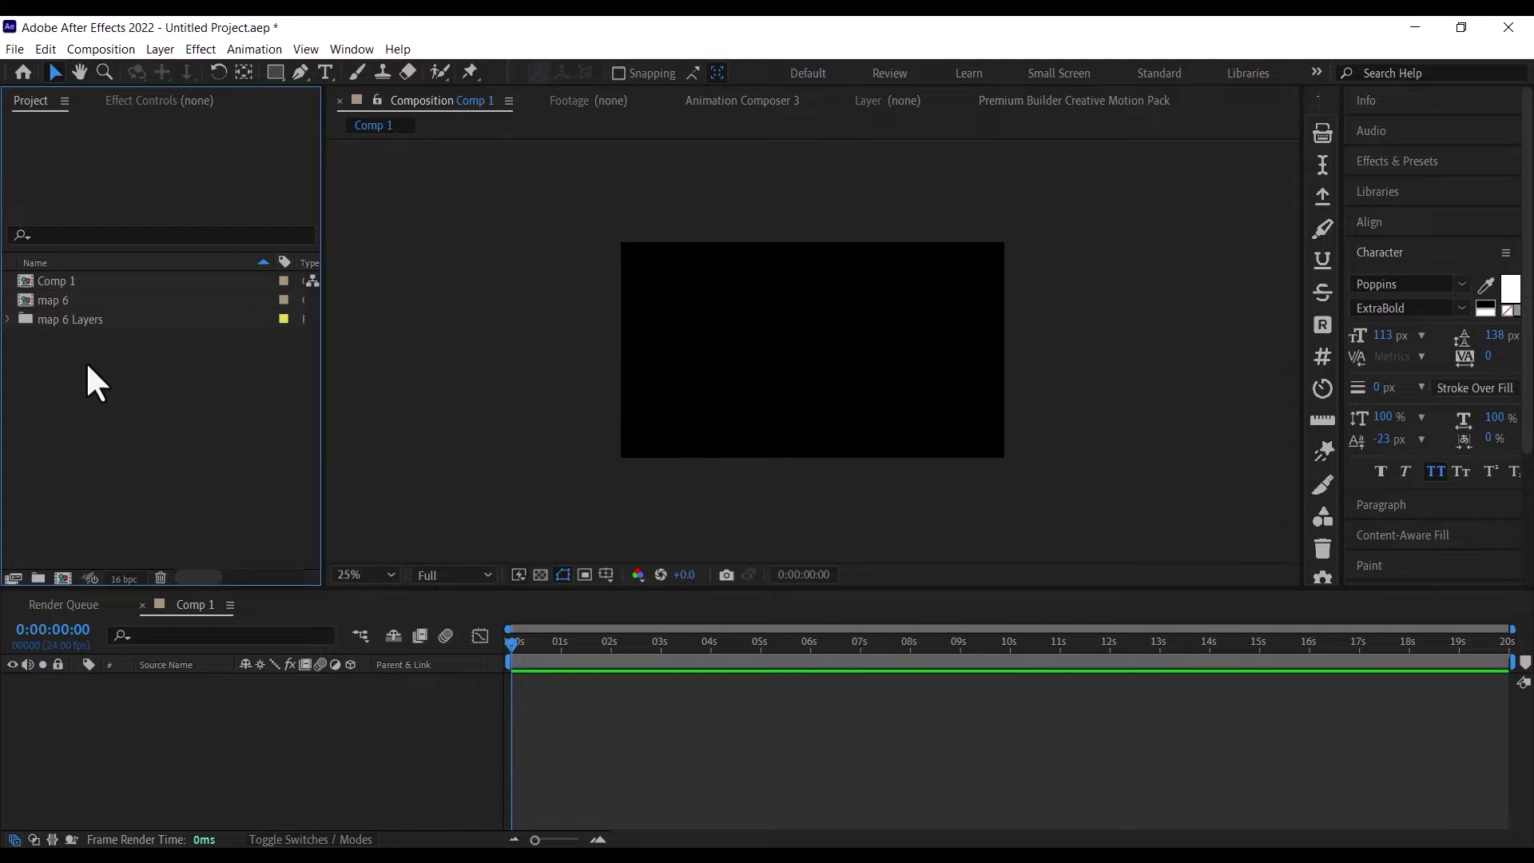
Step: Drop map 6 into Comp 1, then inside map 6 add a white solid below LABELS and OBJECTS
left_click_drag(79, 300, 98, 716)
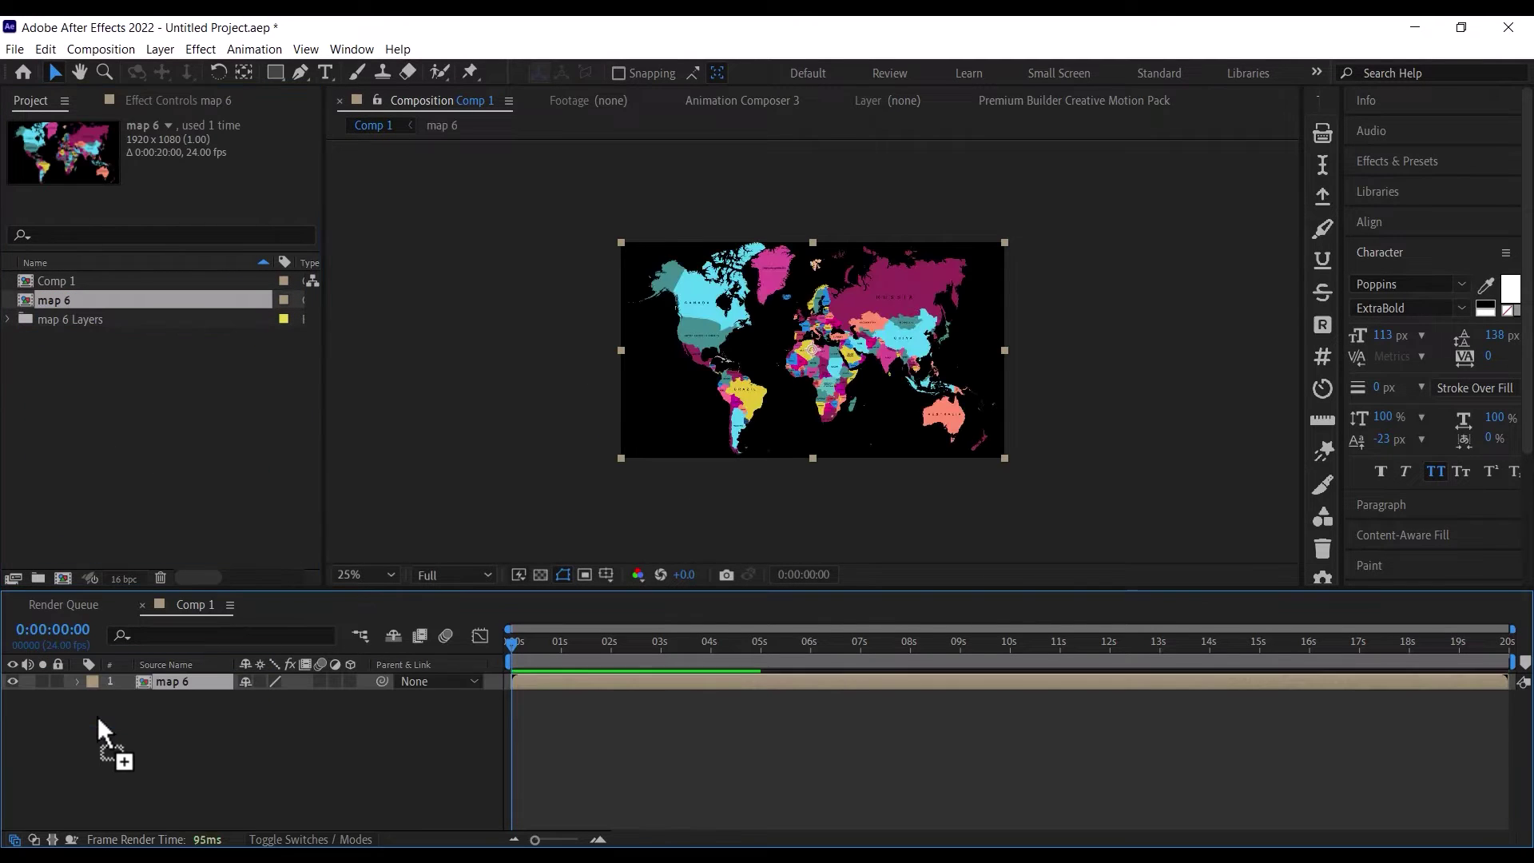
double_click(529, 686)
right_click(258, 755)
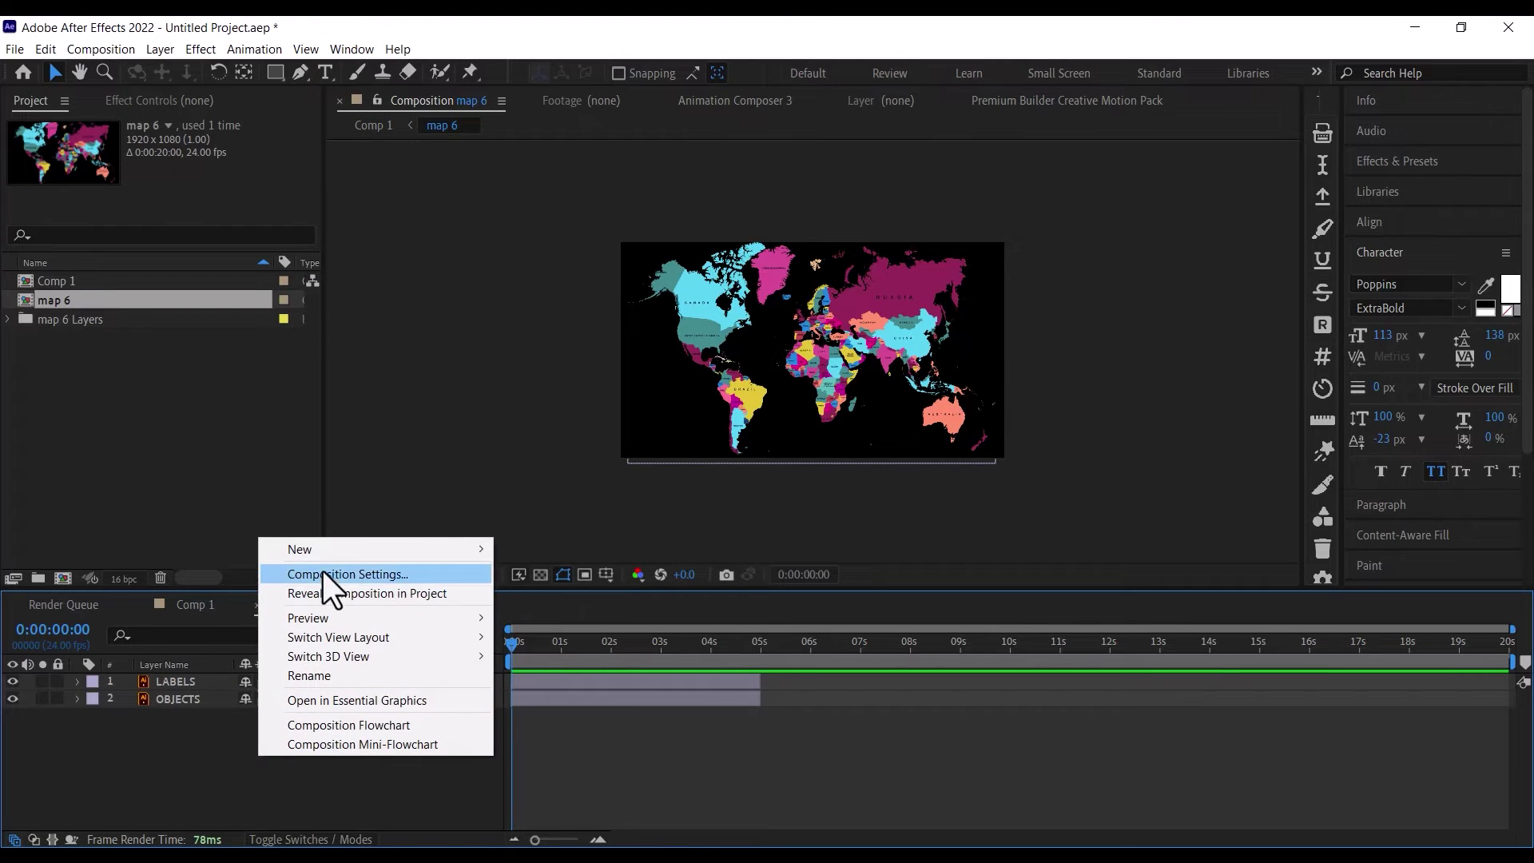
mouse_move(324, 553)
left_click(556, 591)
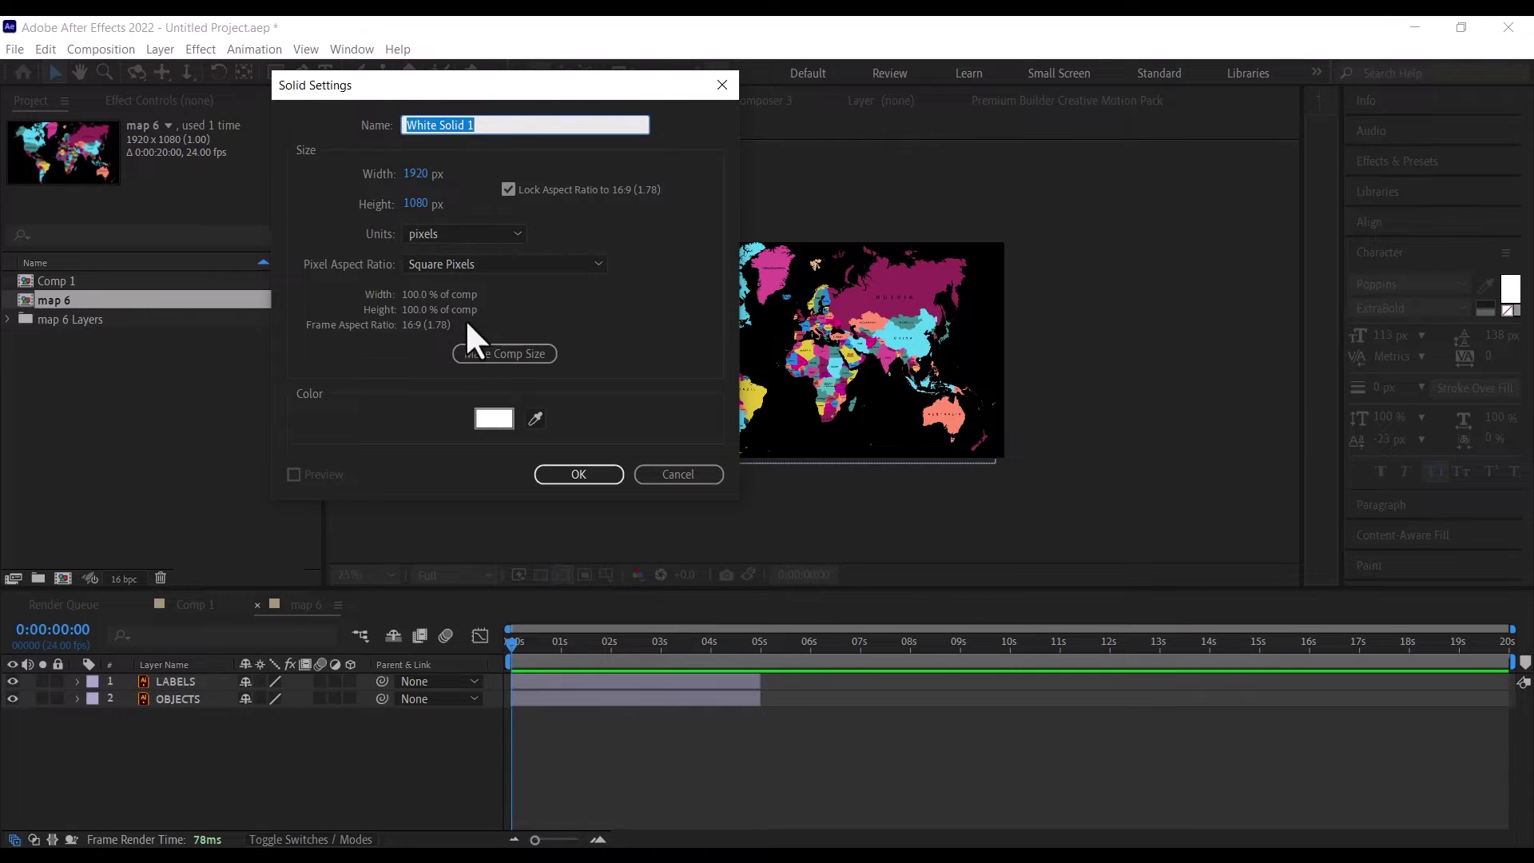
left_click(579, 474)
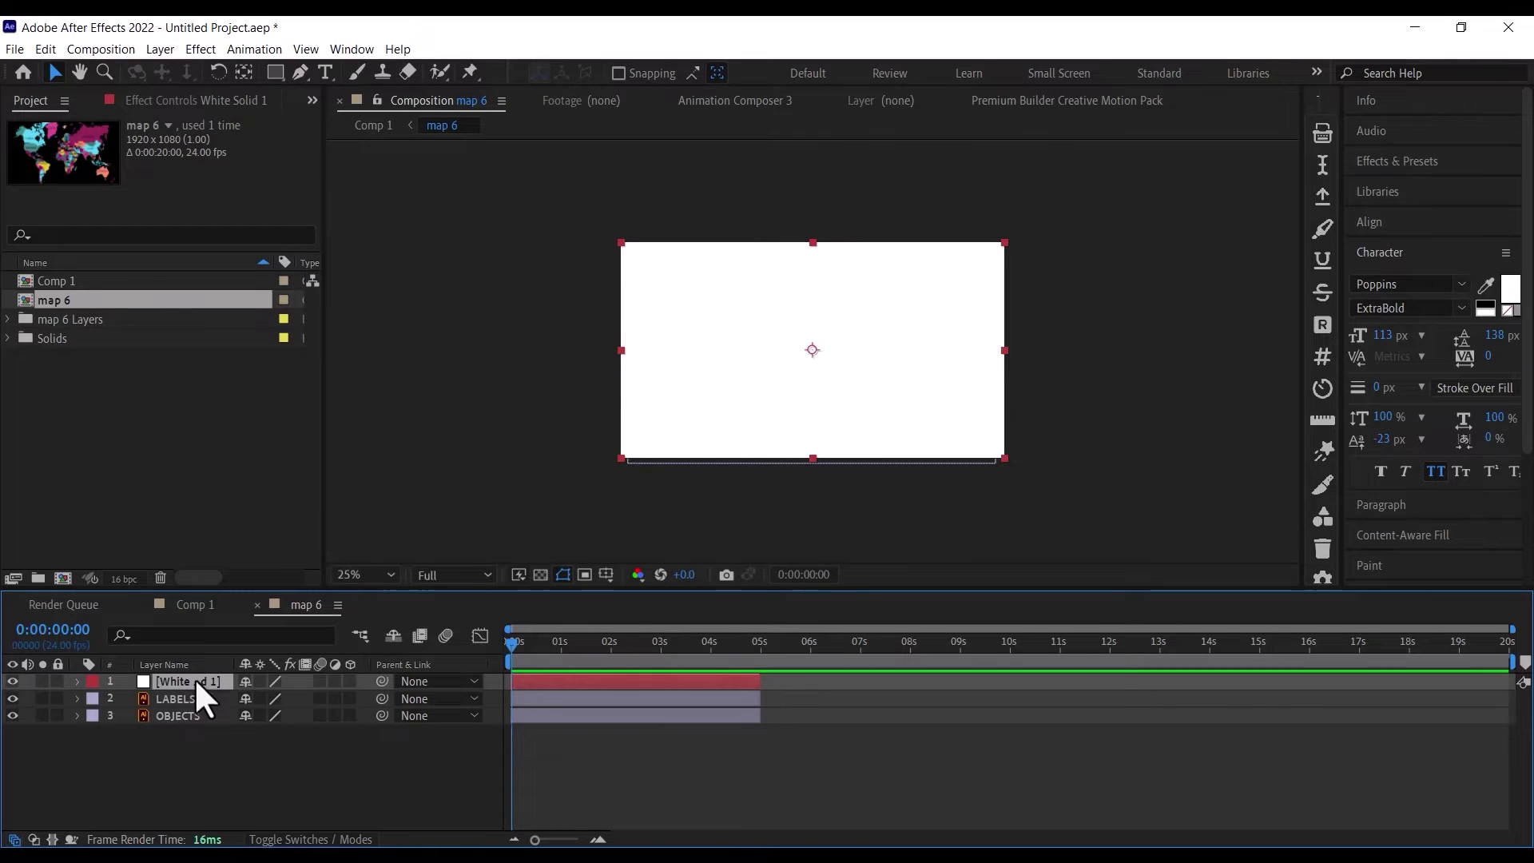
left_click_drag(195, 681, 206, 733)
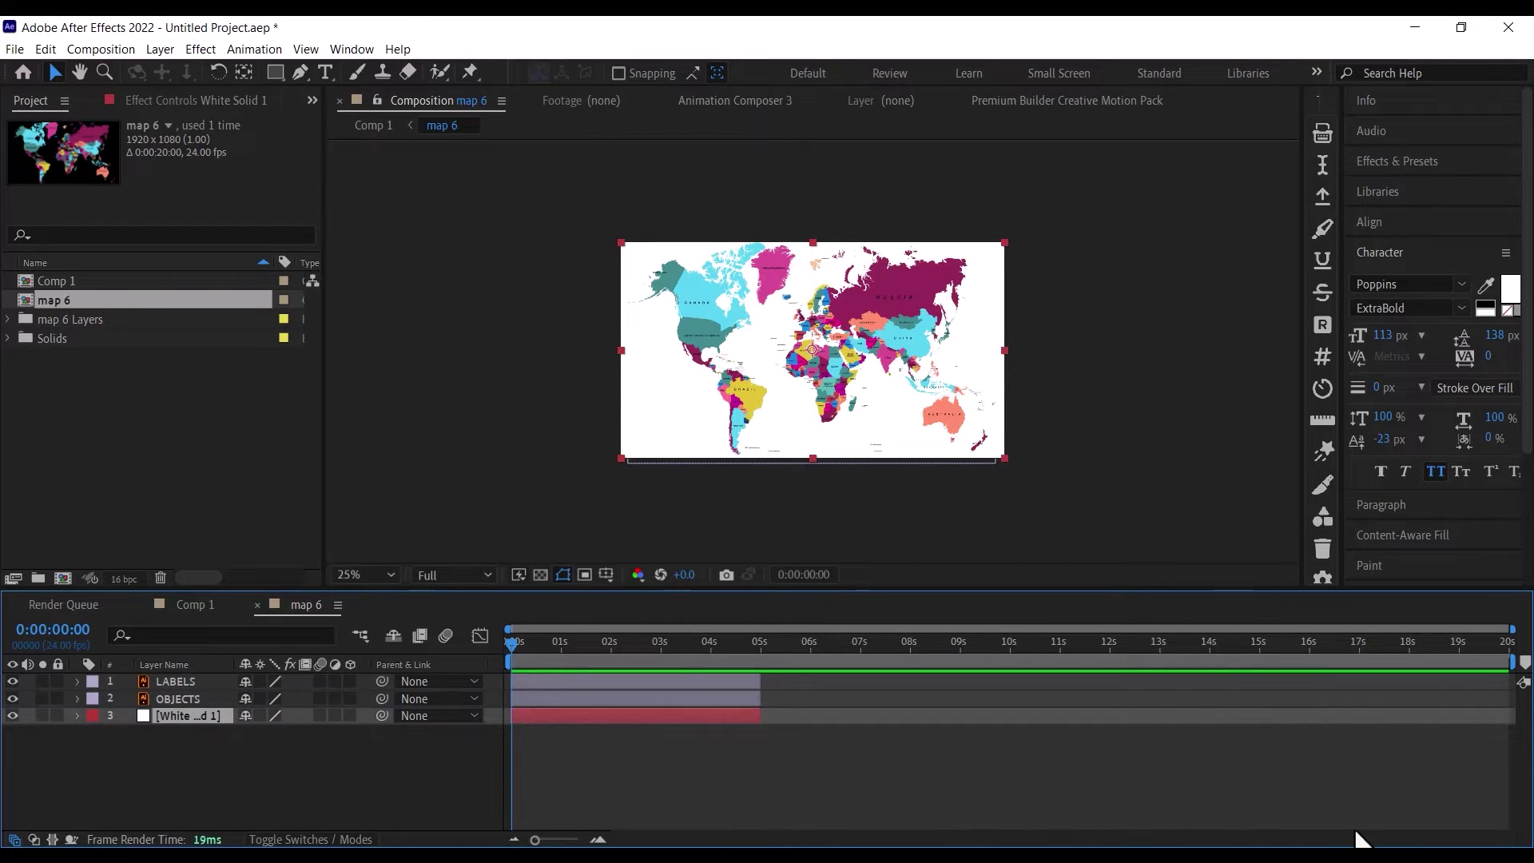
left_click(1387, 835)
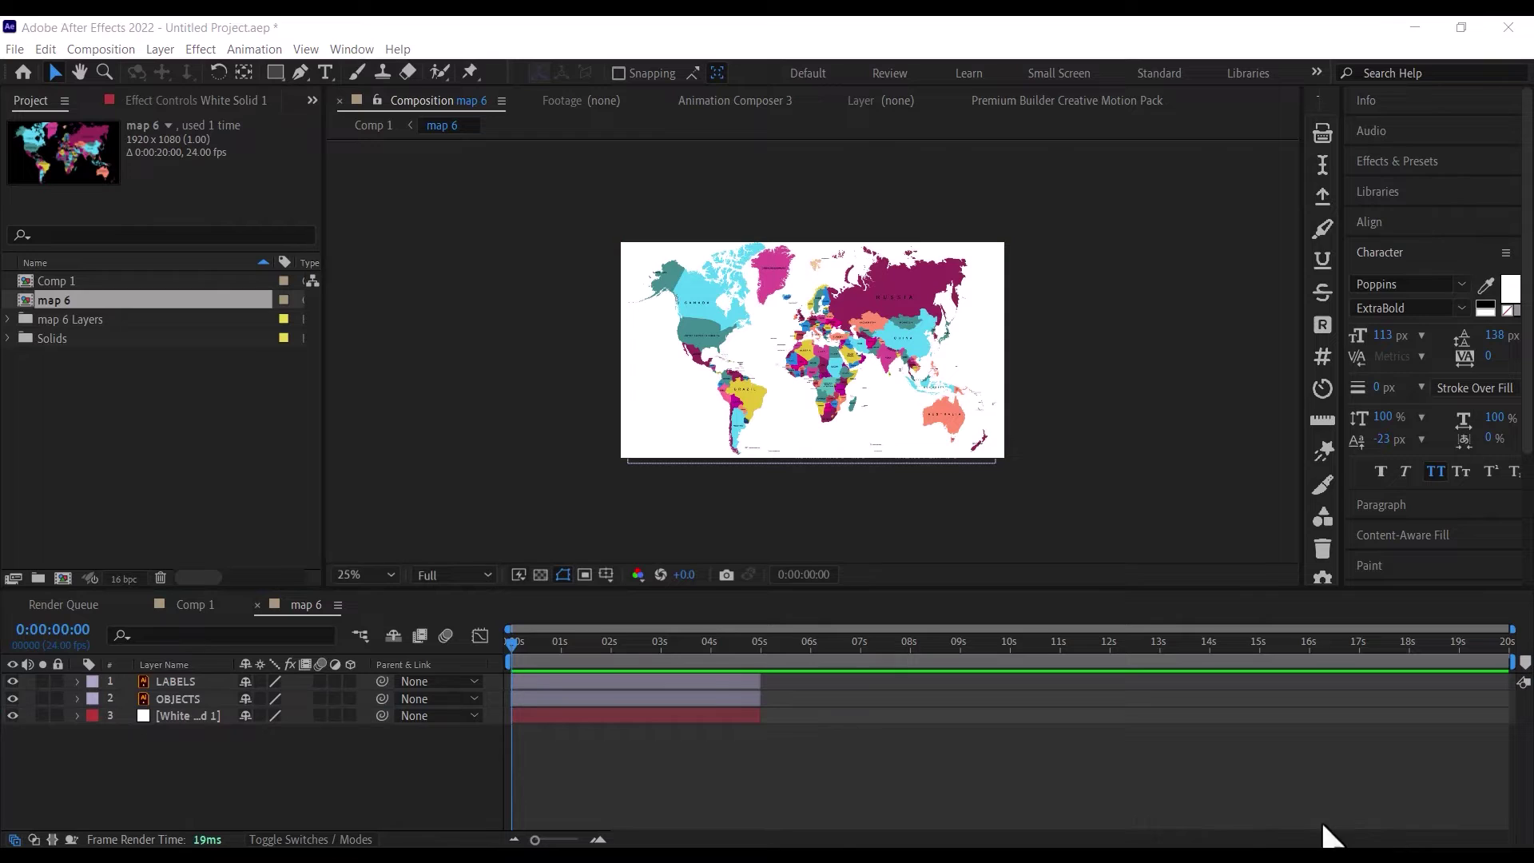
Step: Turn on the 3D Layer switch for both the LABELS and OBJECTS layers
left_click(276, 790)
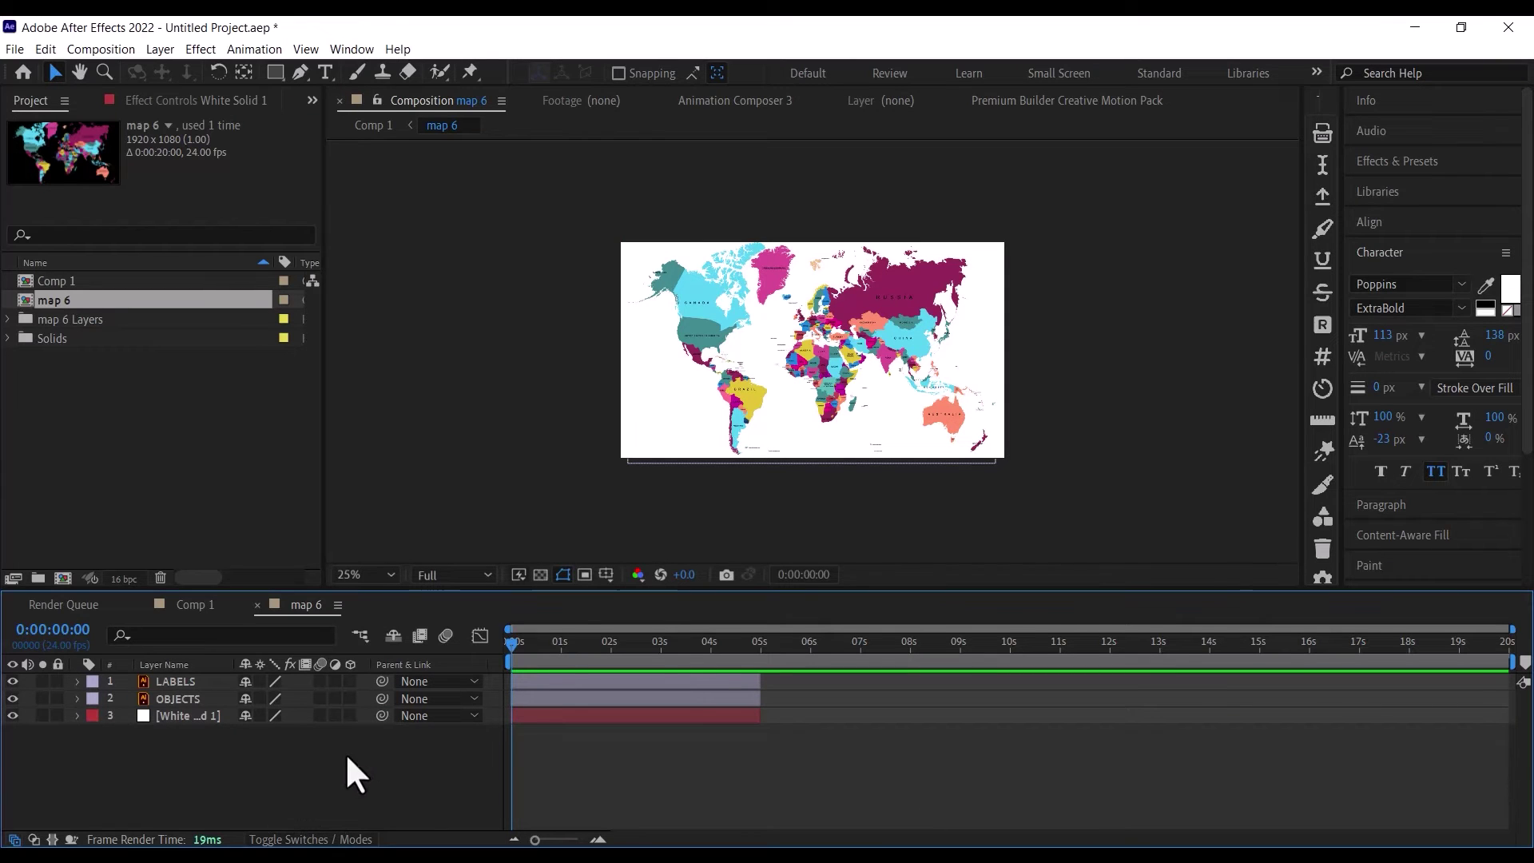
left_click(350, 681)
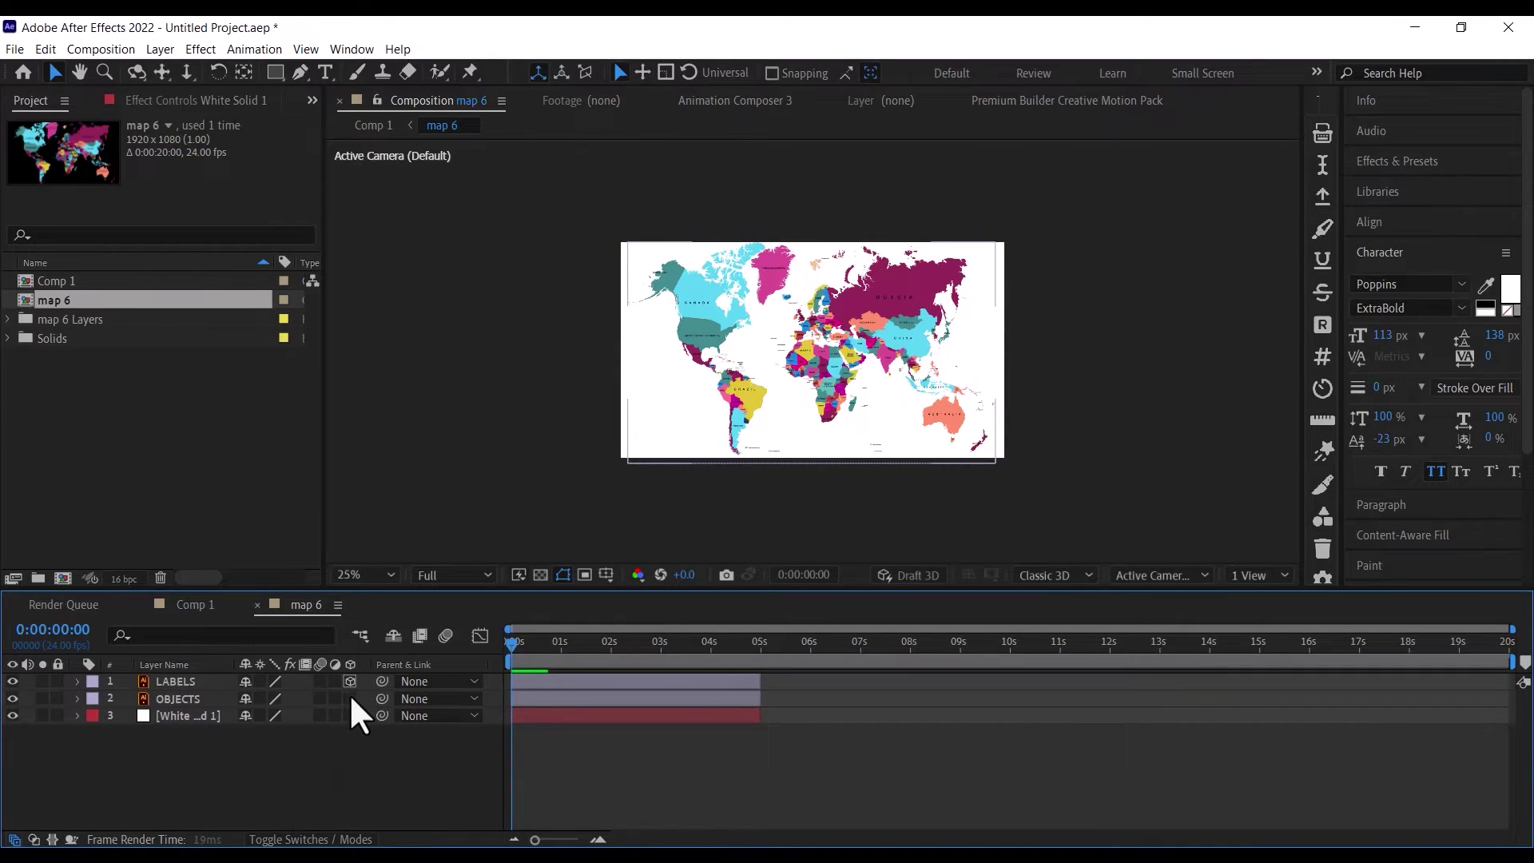
left_click(350, 698)
left_click(312, 840)
left_click(313, 840)
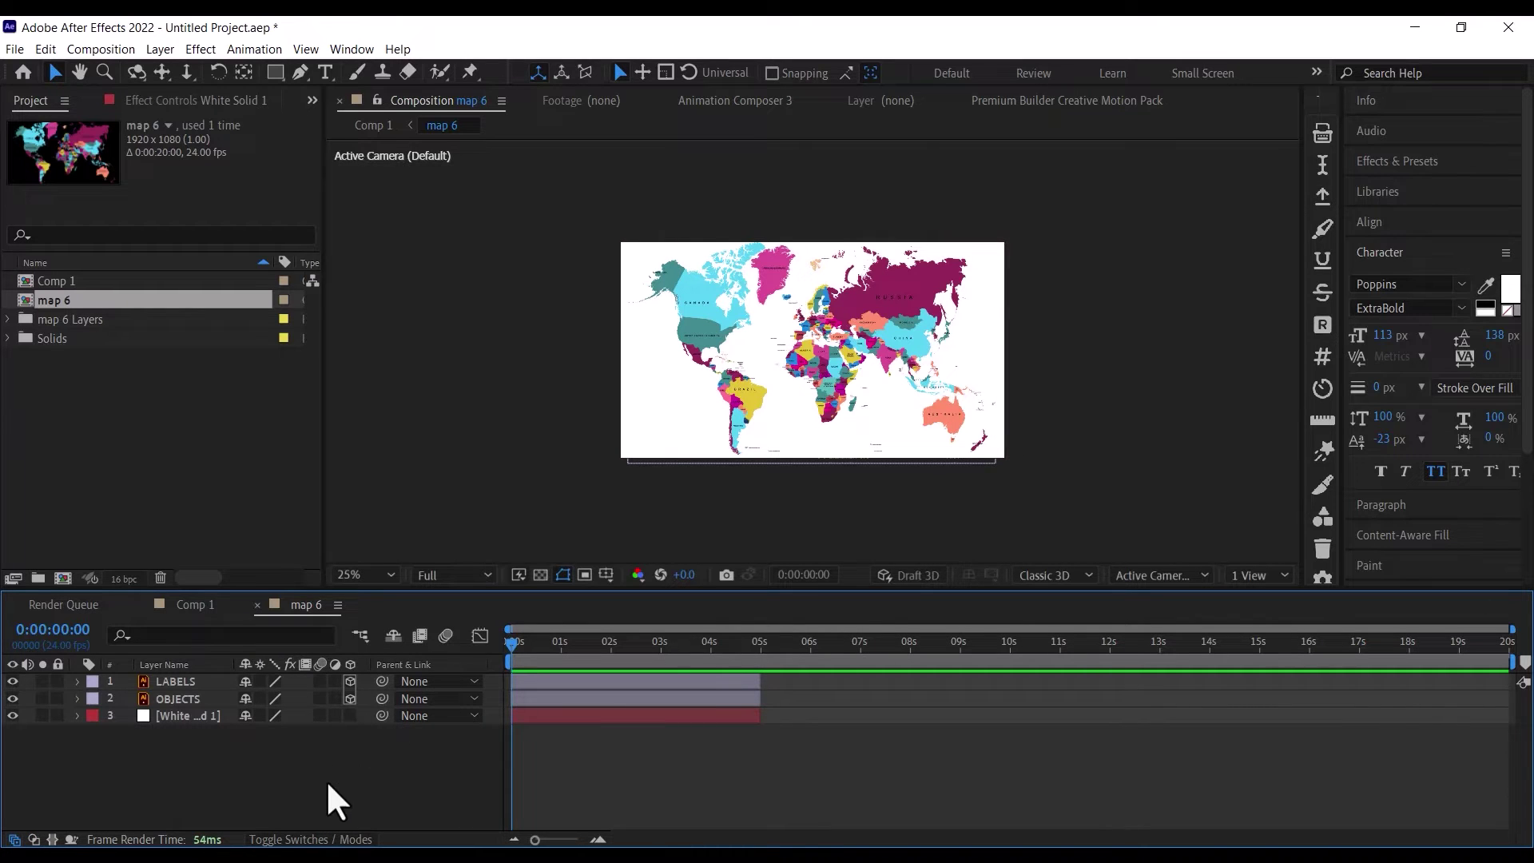
Step: Add a one-node Camera 1 to map 6 using the 20mm lens preset
left_click(152, 50)
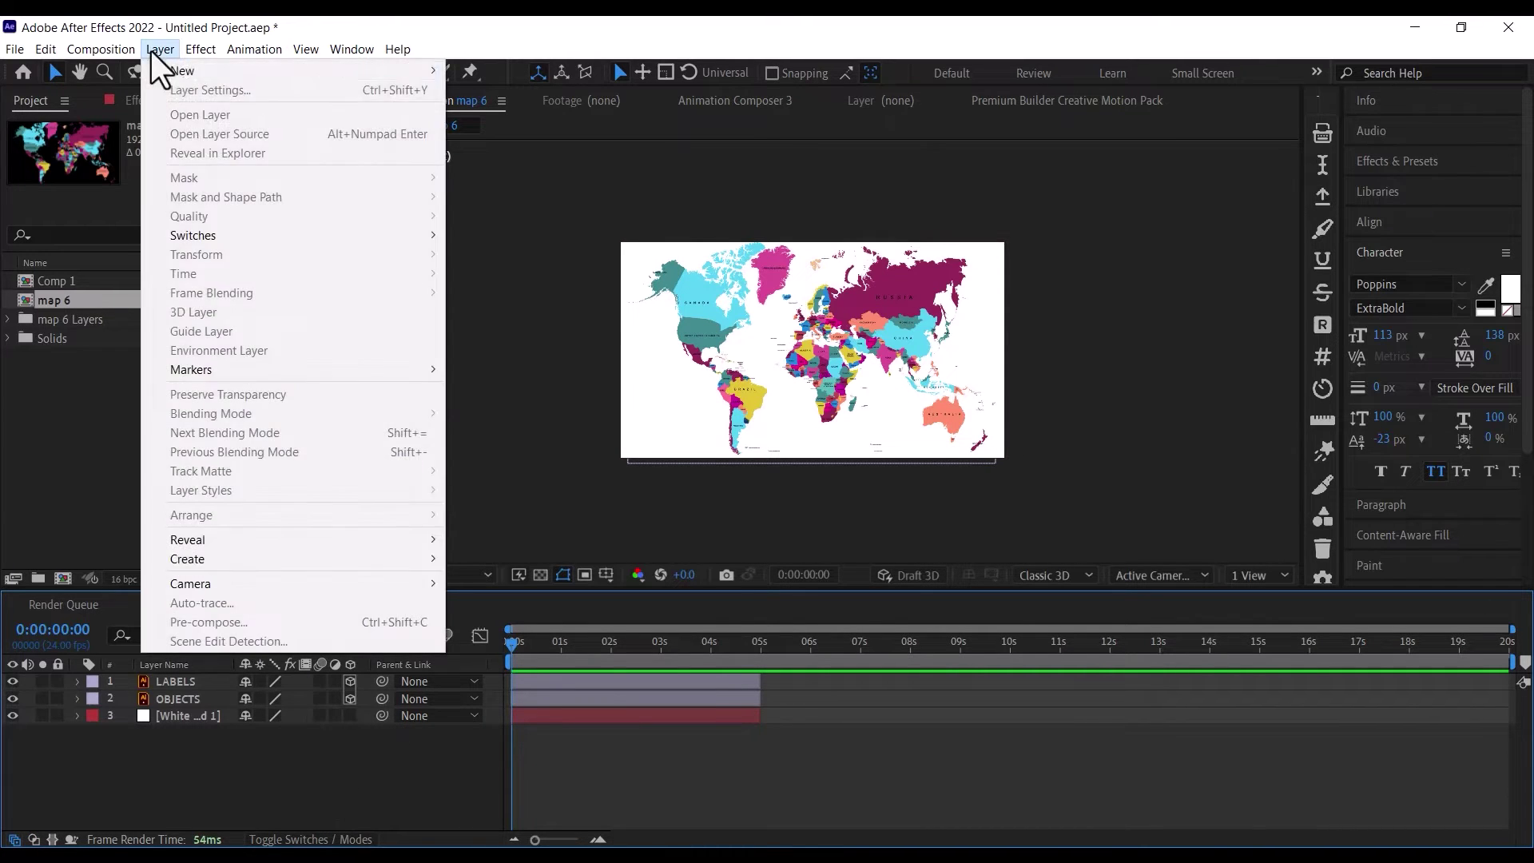
mouse_move(209, 72)
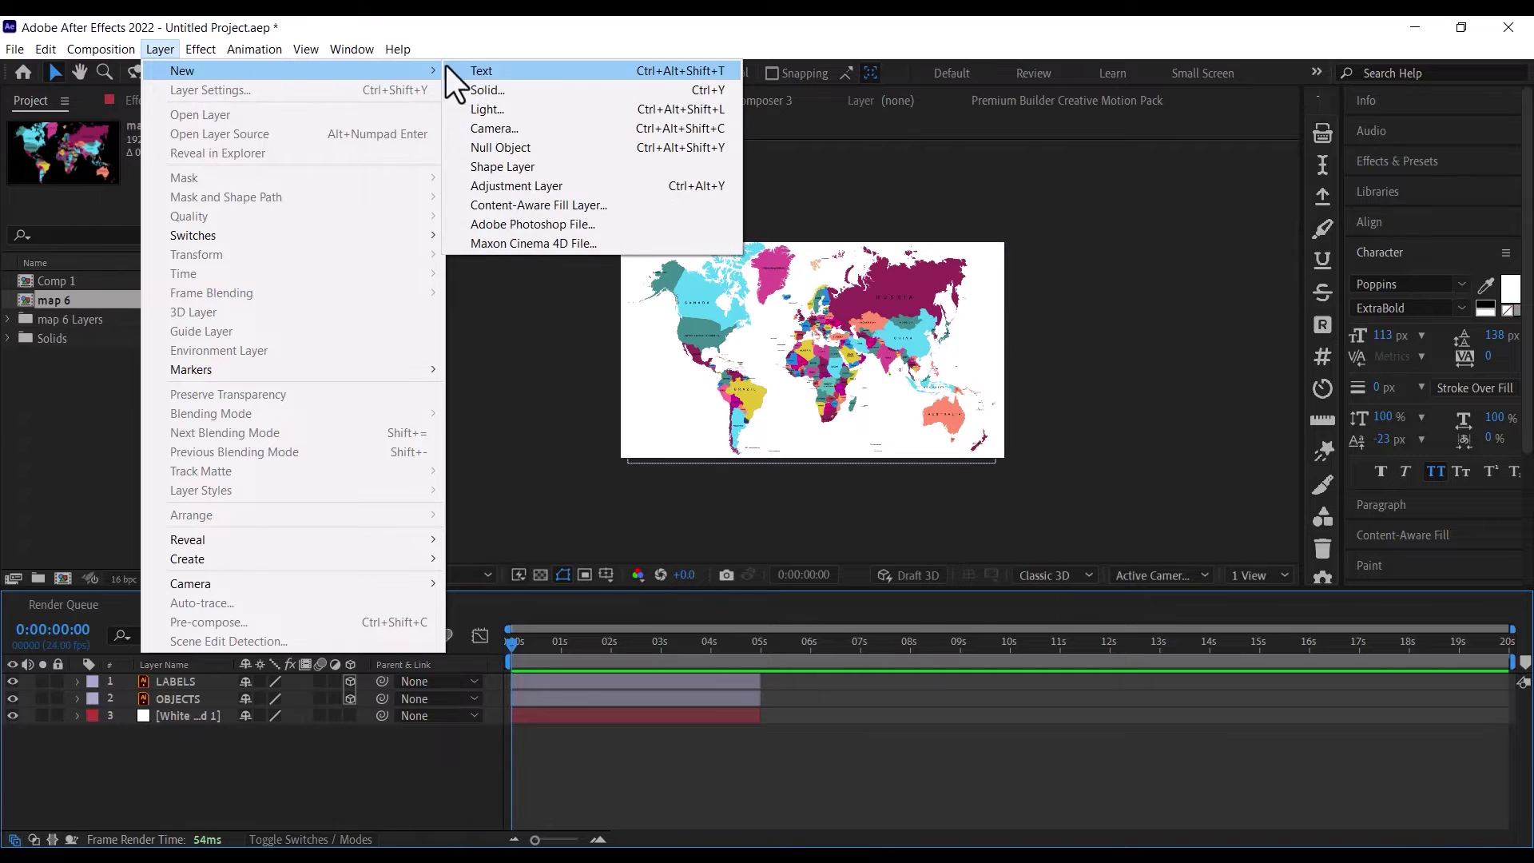
left_click(513, 127)
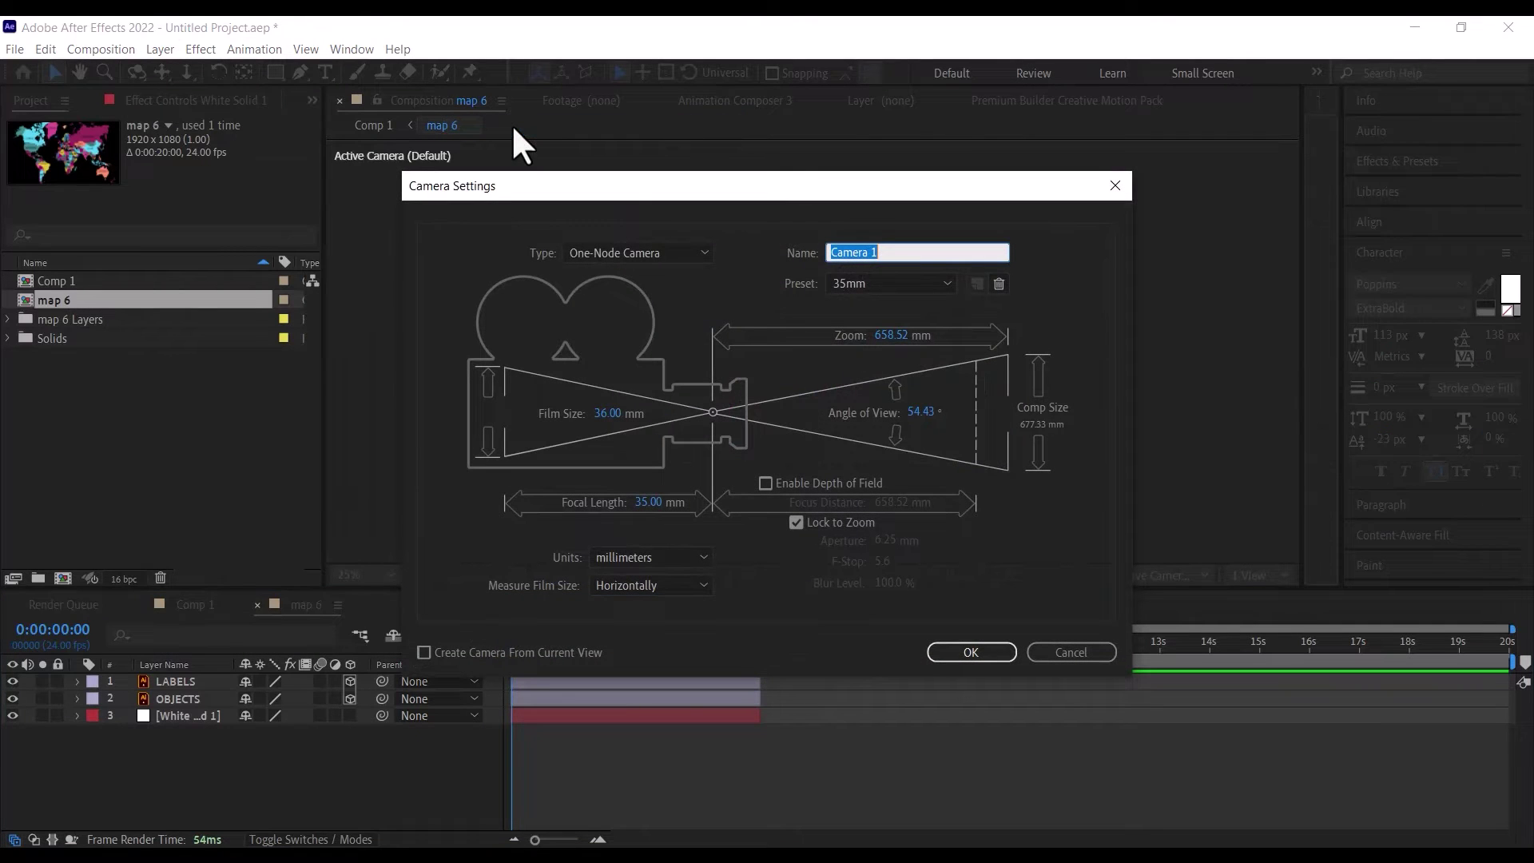
left_click(621, 256)
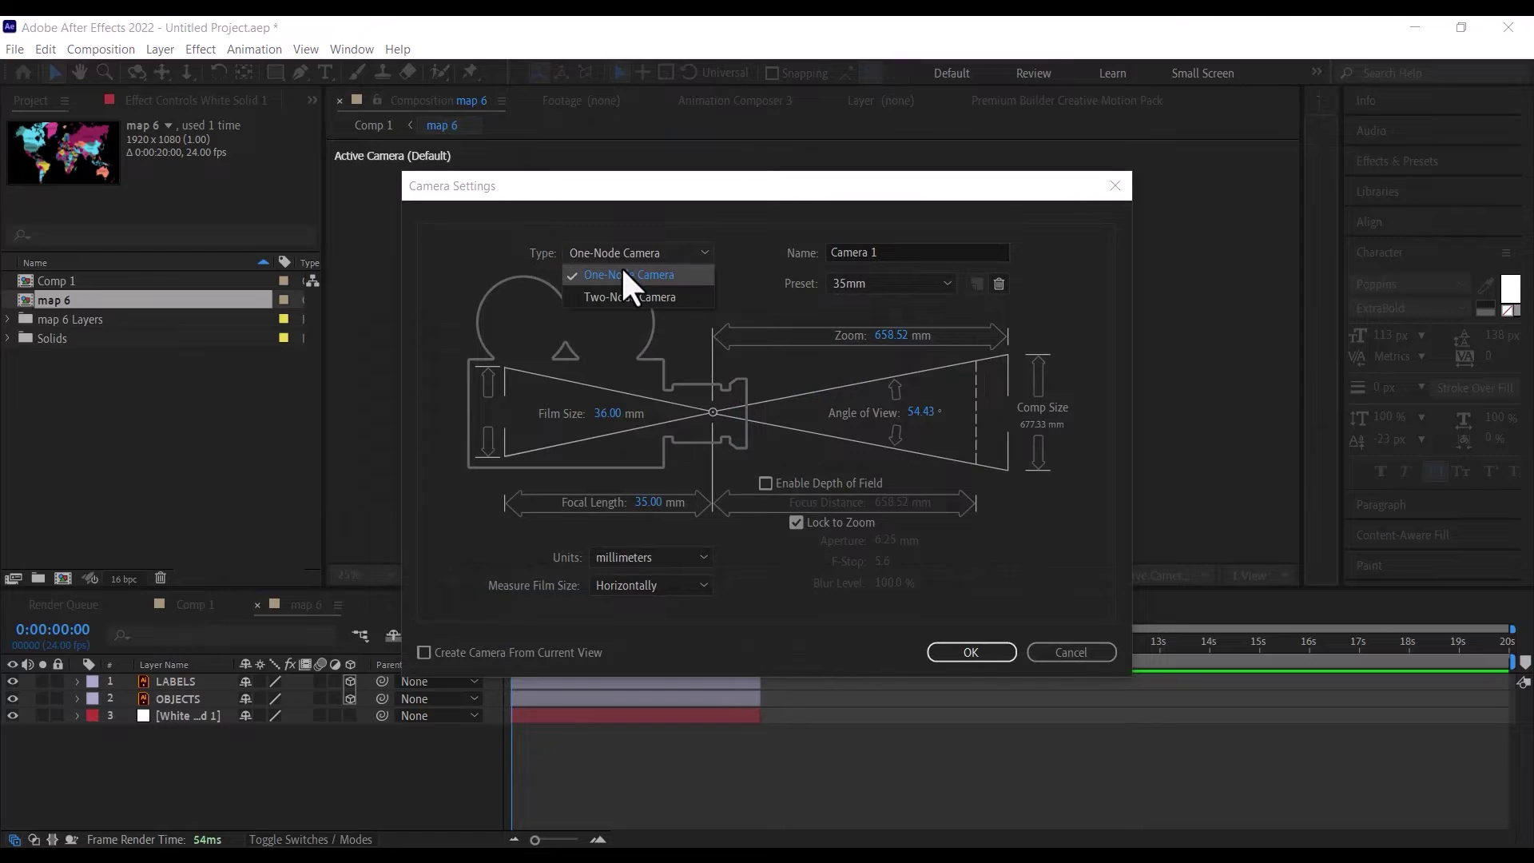
left_click(621, 267)
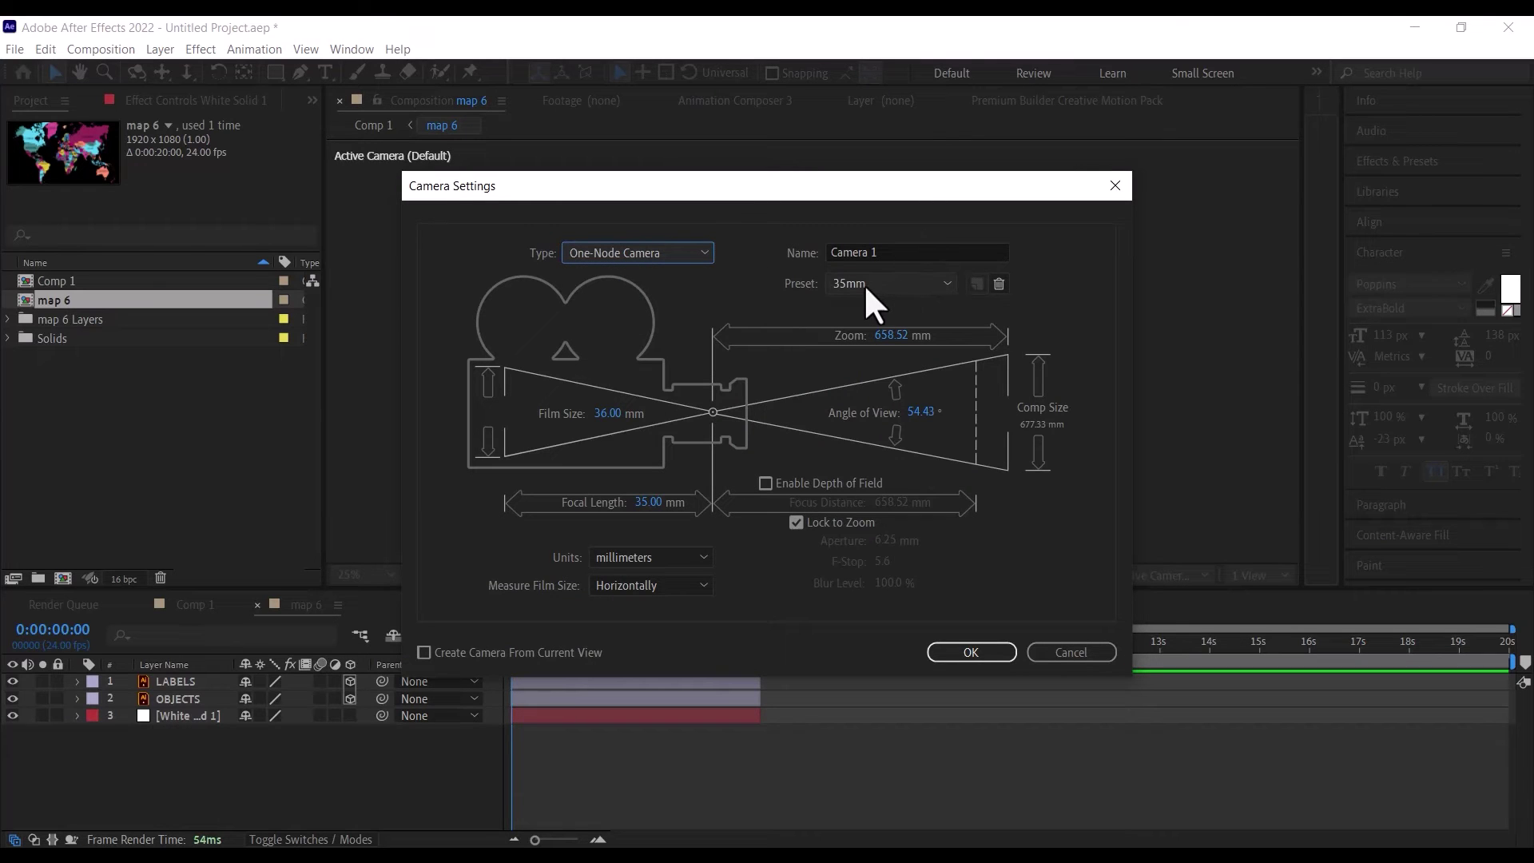
left_click(842, 278)
left_click(860, 353)
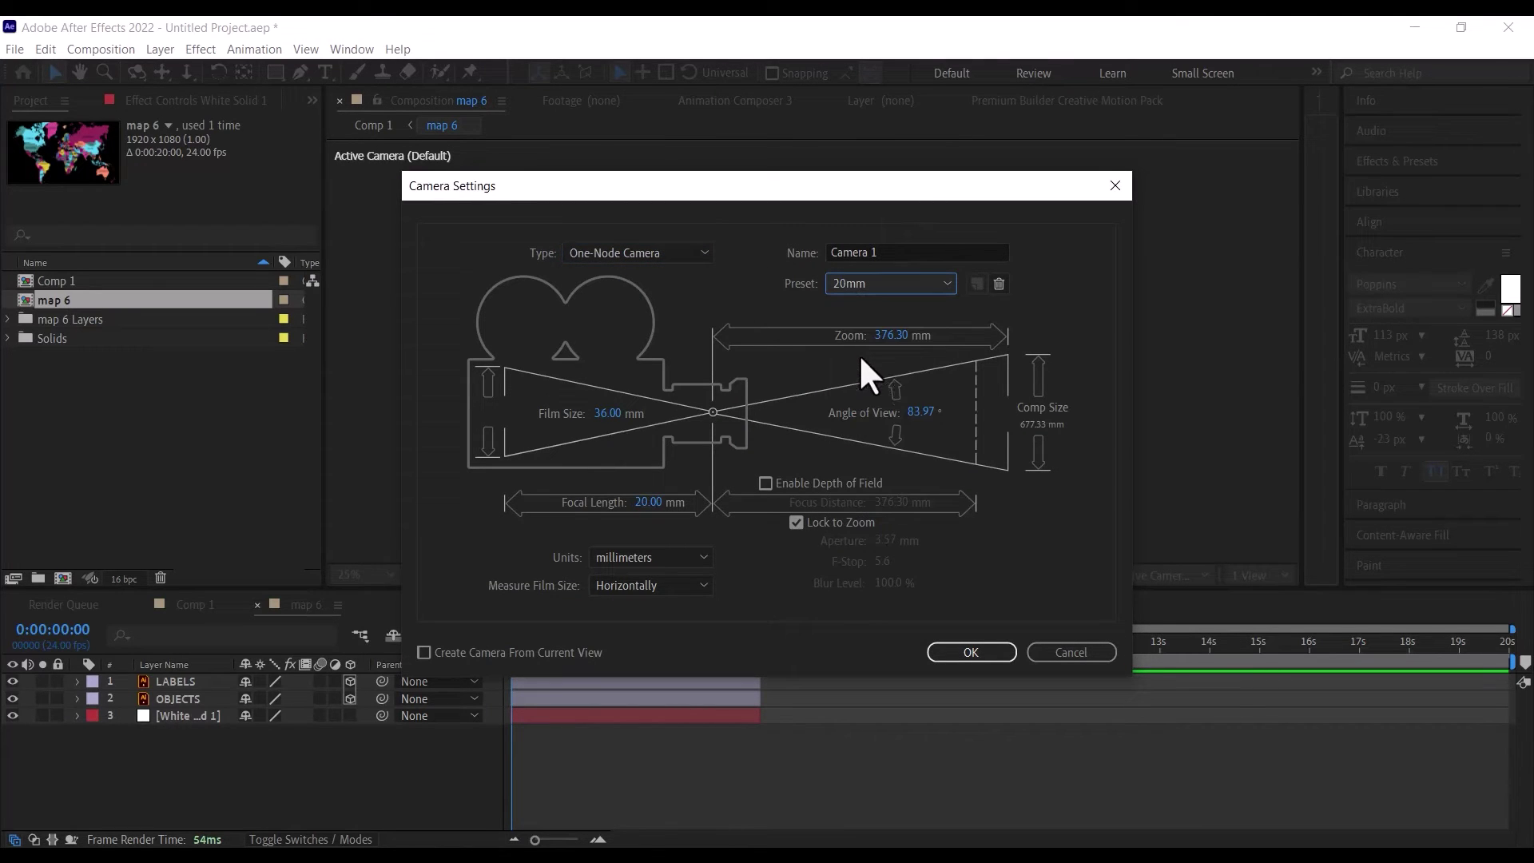
left_click(982, 652)
left_click(1382, 844)
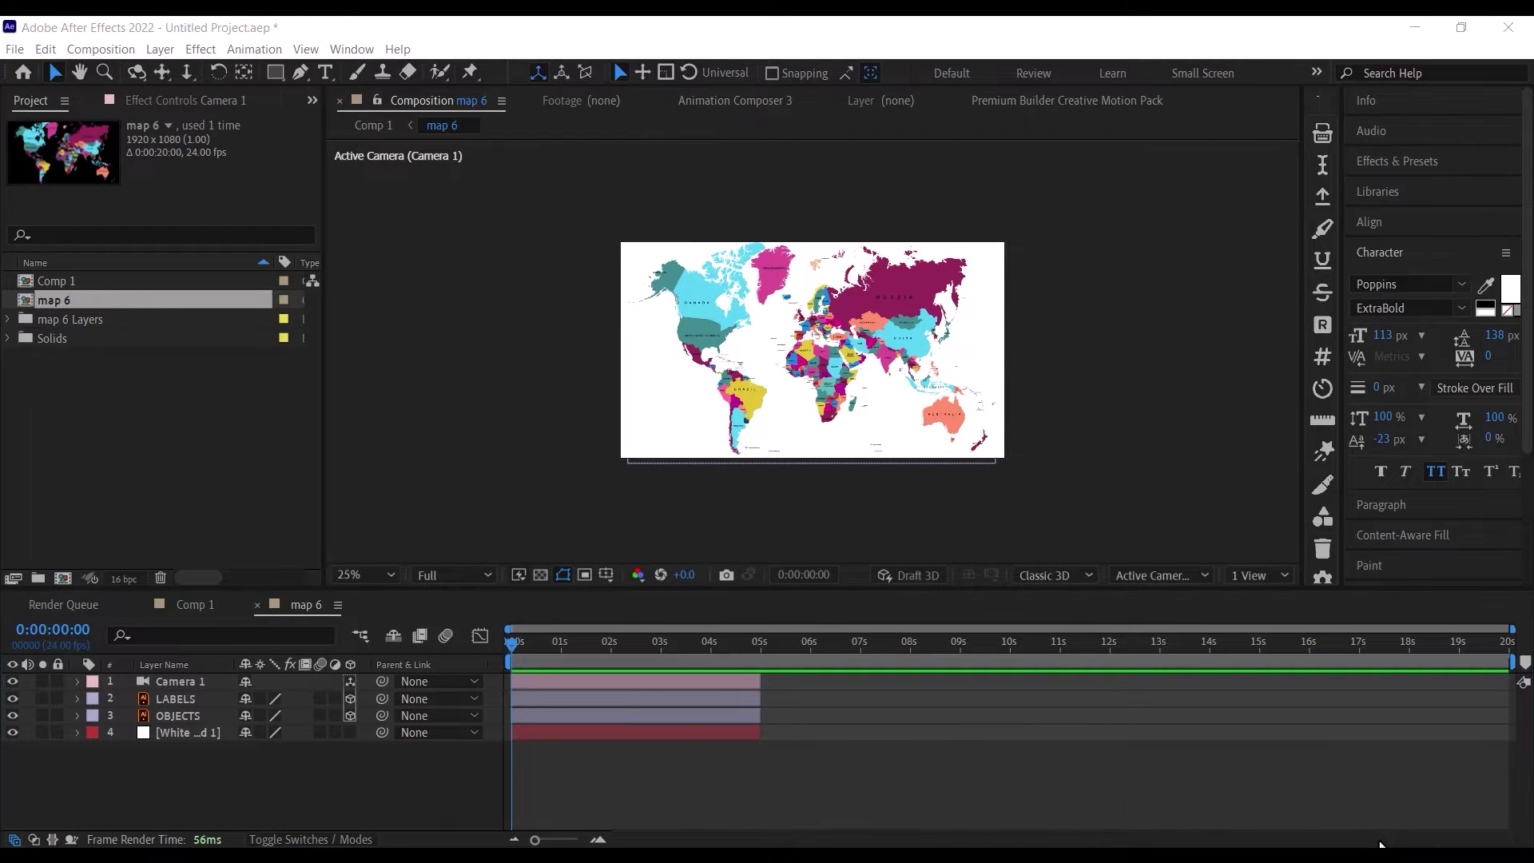
Step: Split the viewer into 2 Views, widen it over the Project panel, and show Top on the left
left_click(1251, 576)
left_click(1265, 618)
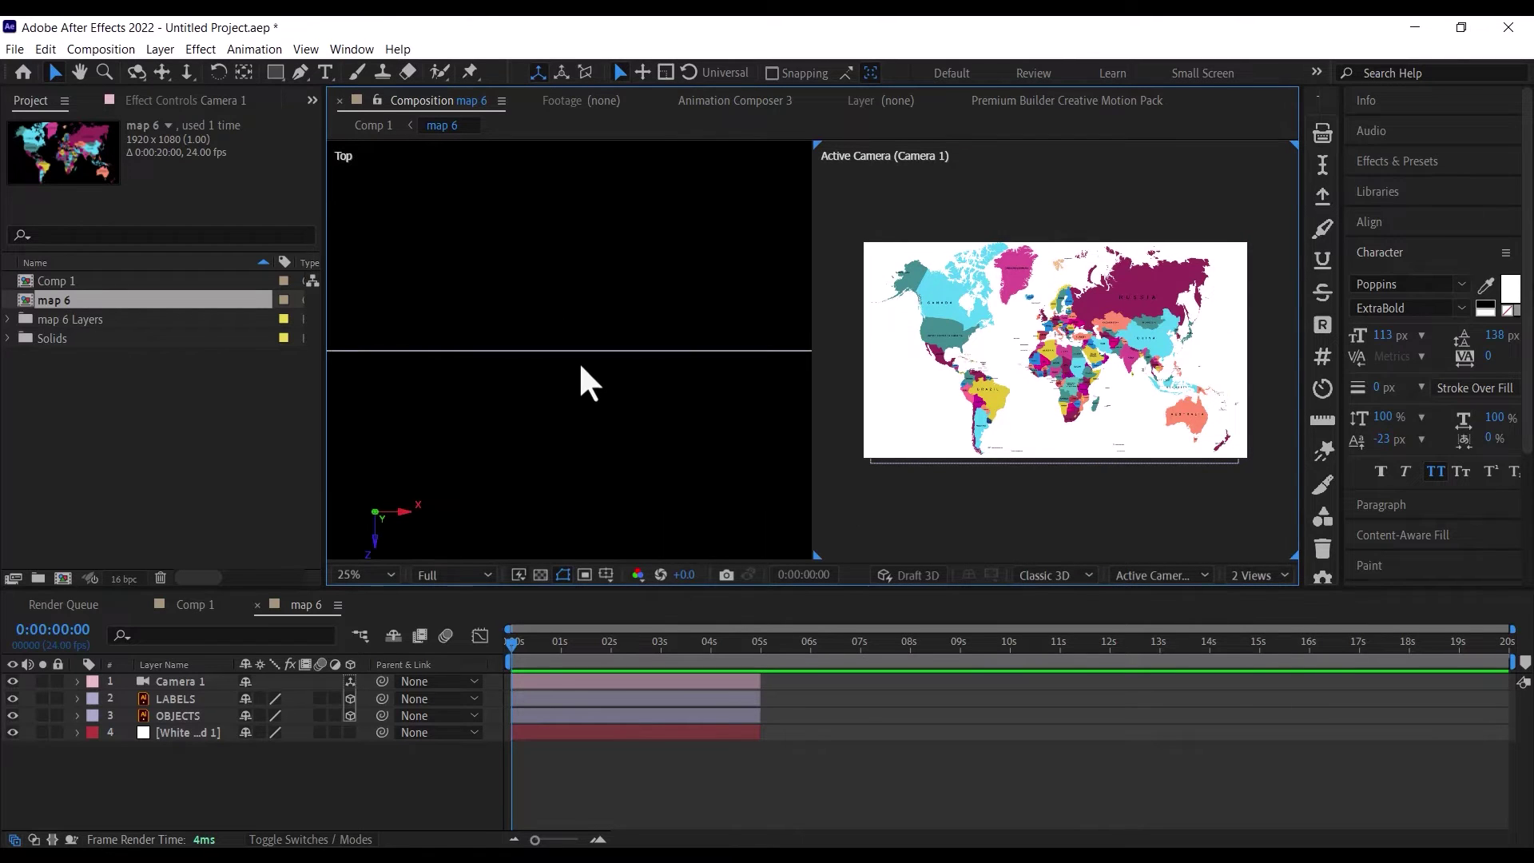
left_click_drag(325, 350, 39, 349)
left_click(481, 500)
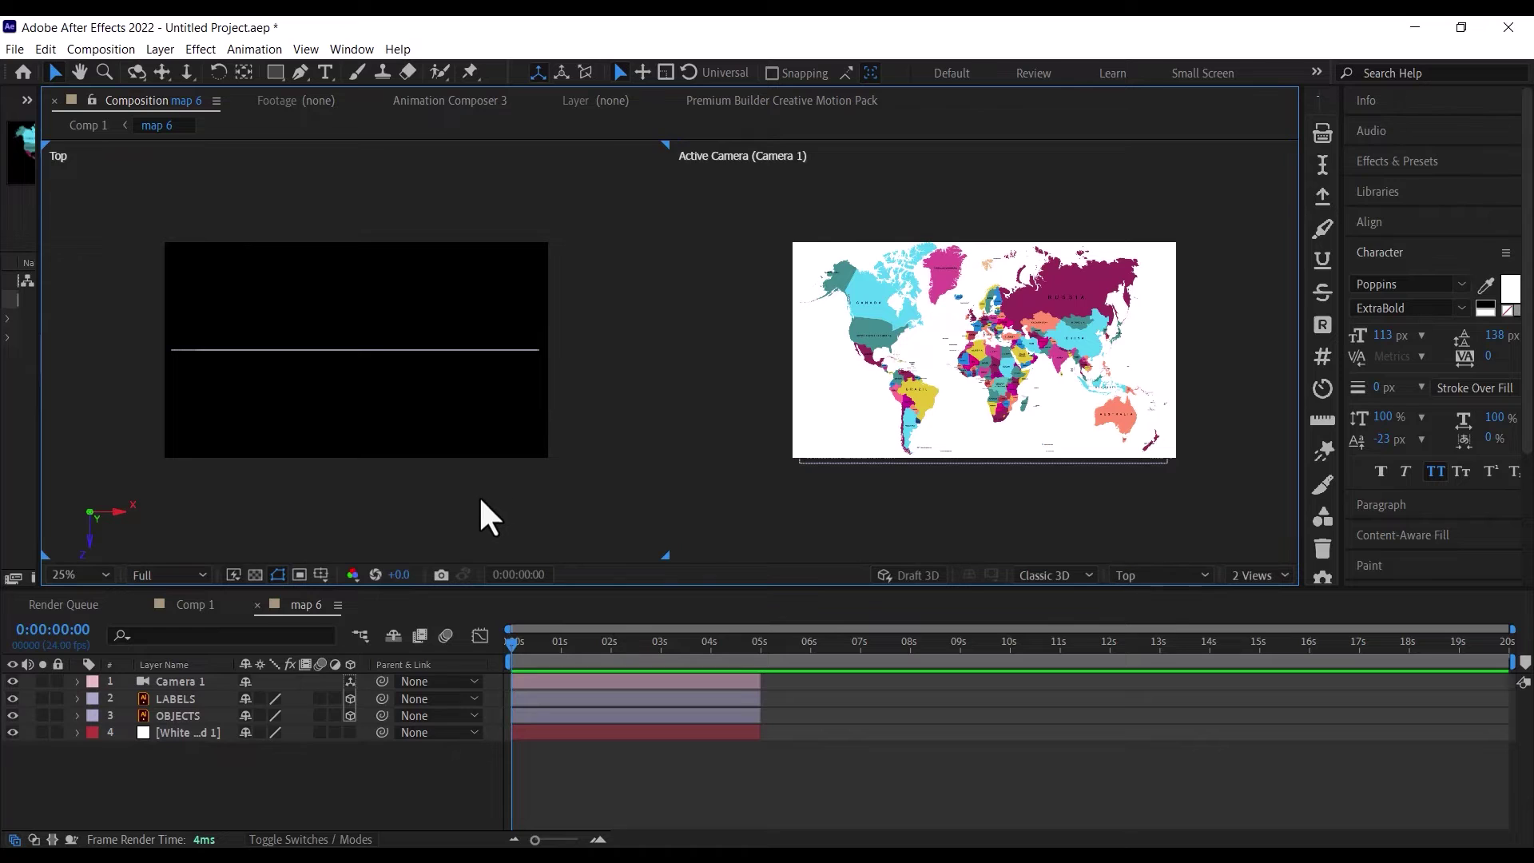
left_click(1127, 577)
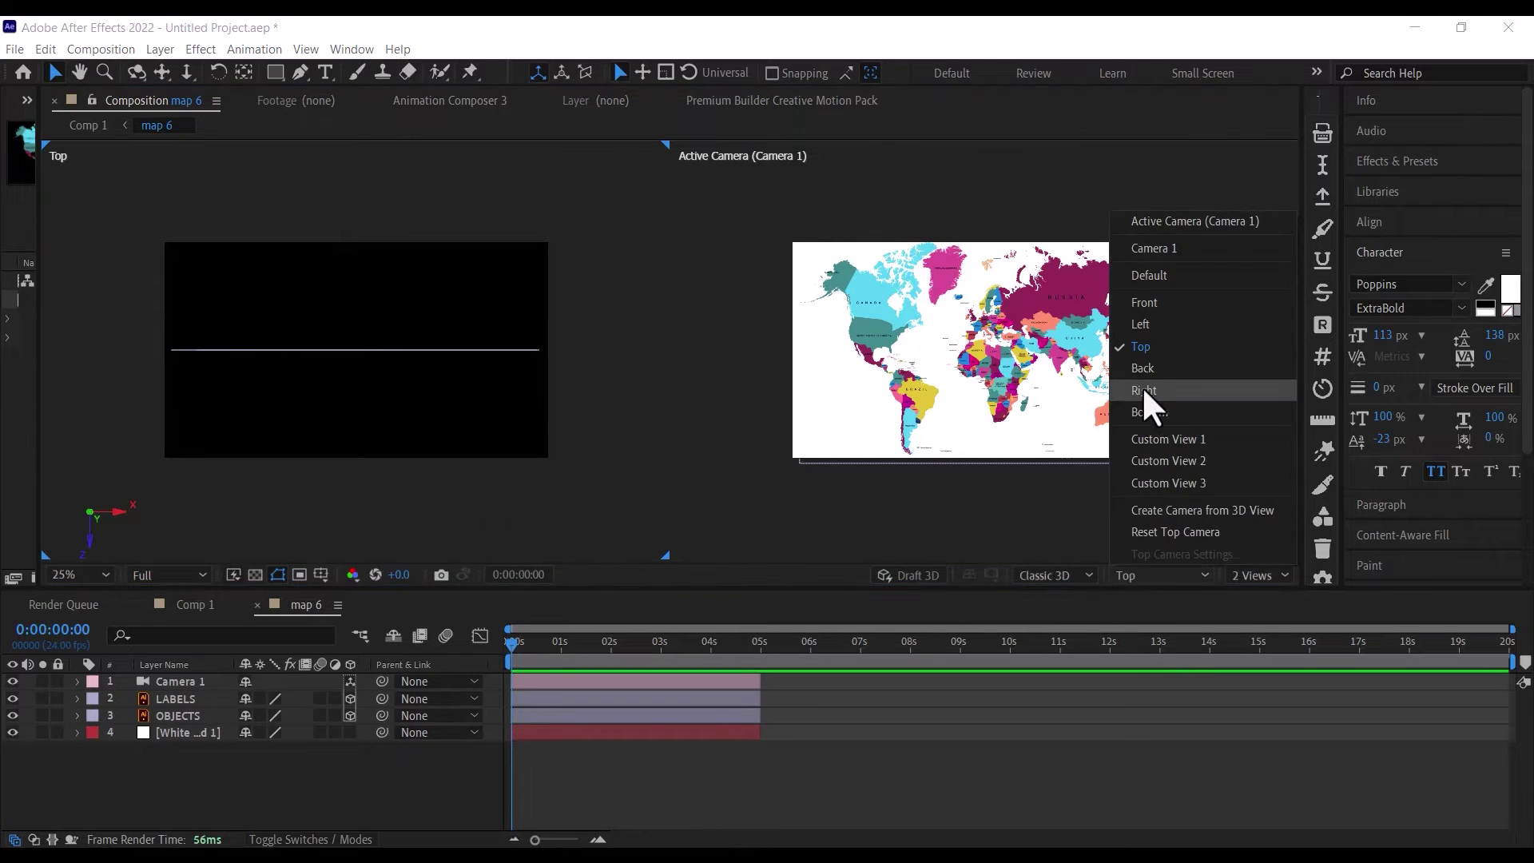
left_click(1178, 436)
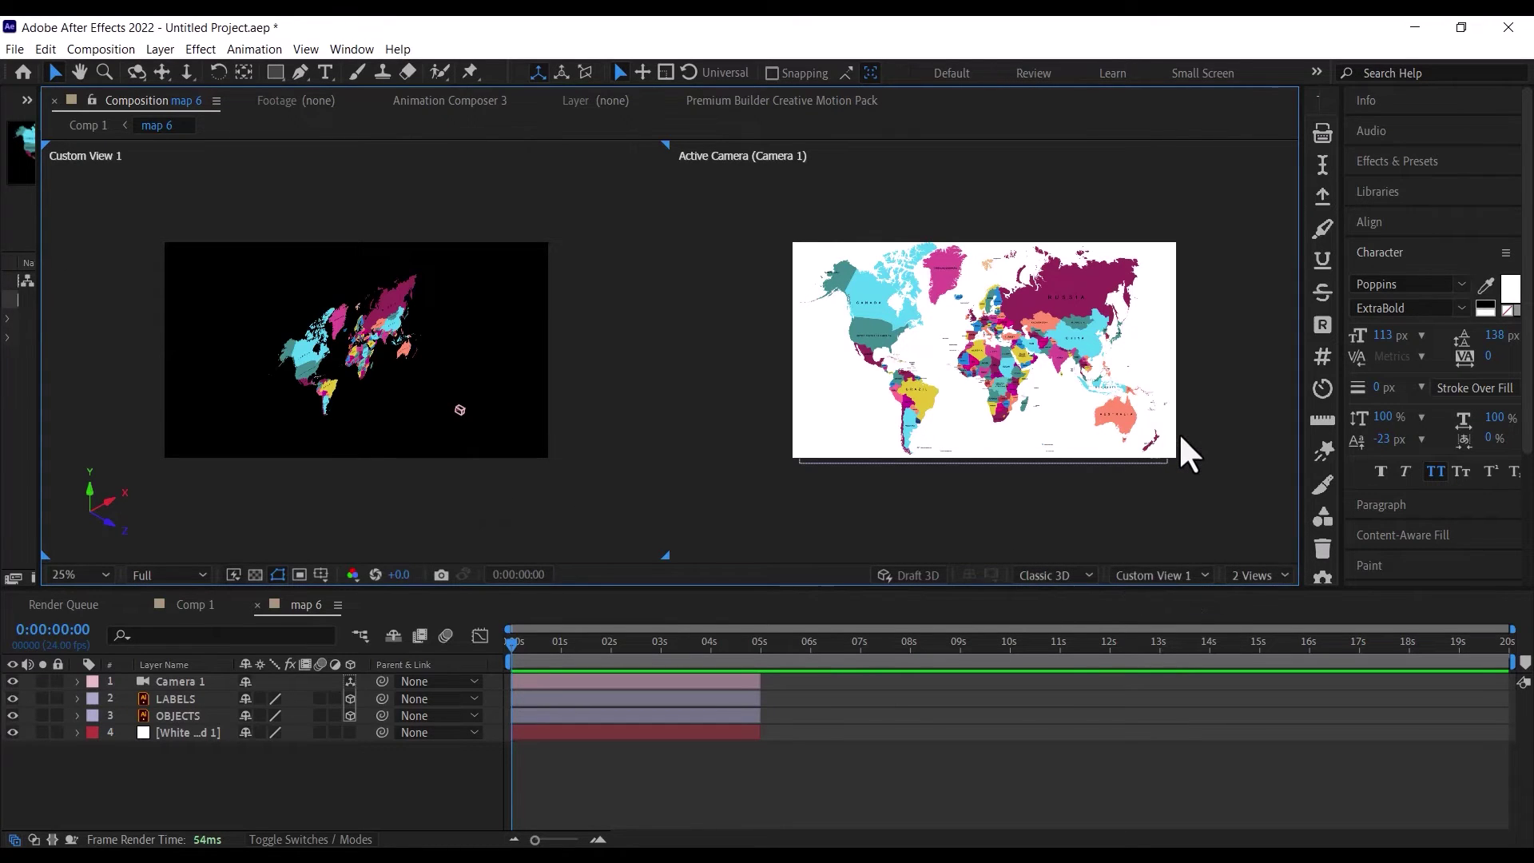
left_click(1173, 569)
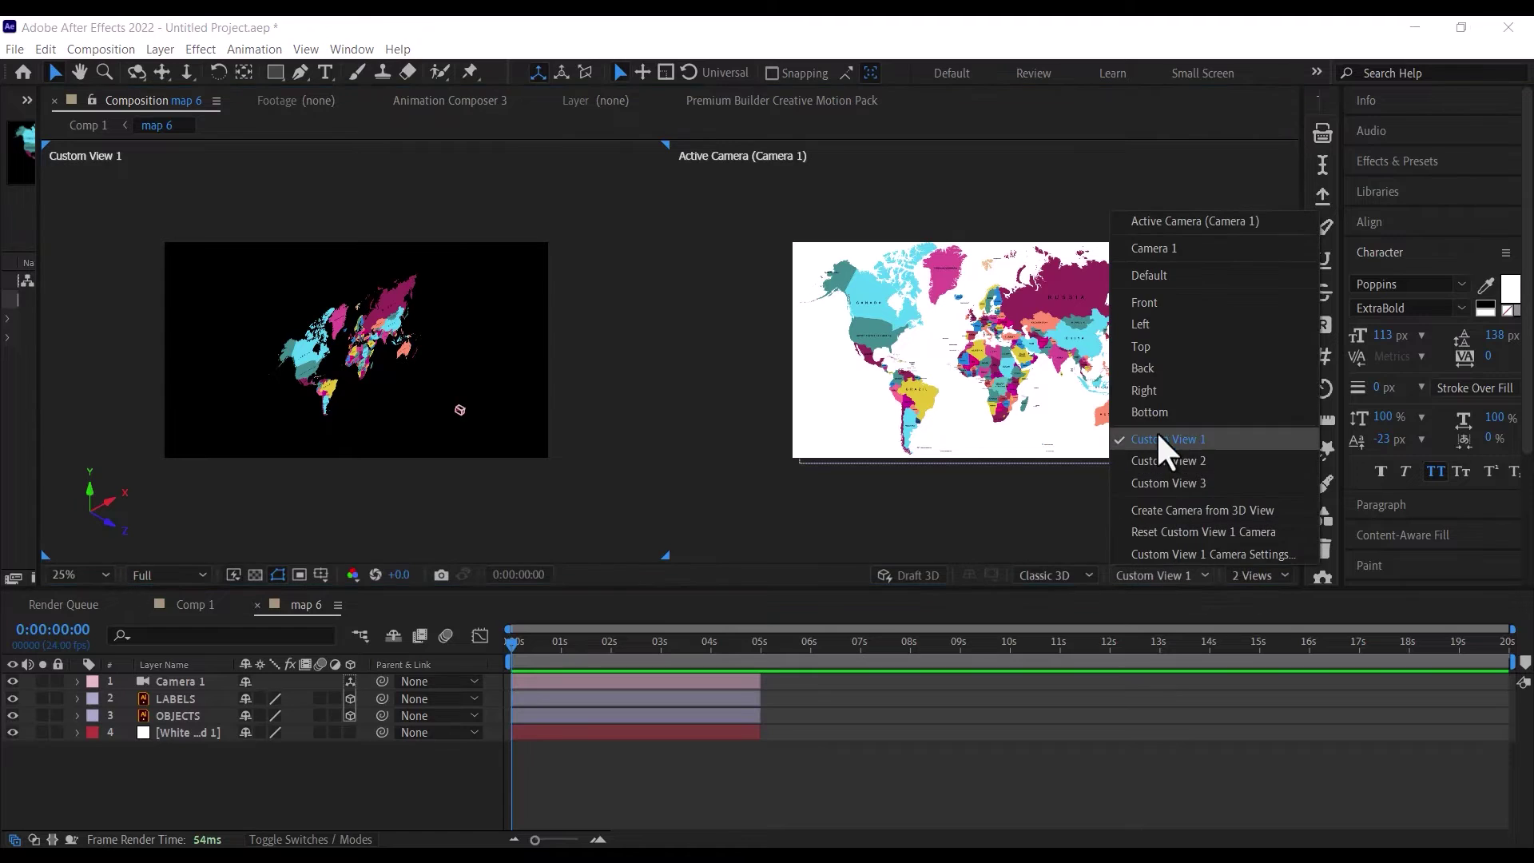
key("Escape")
key("Escape")
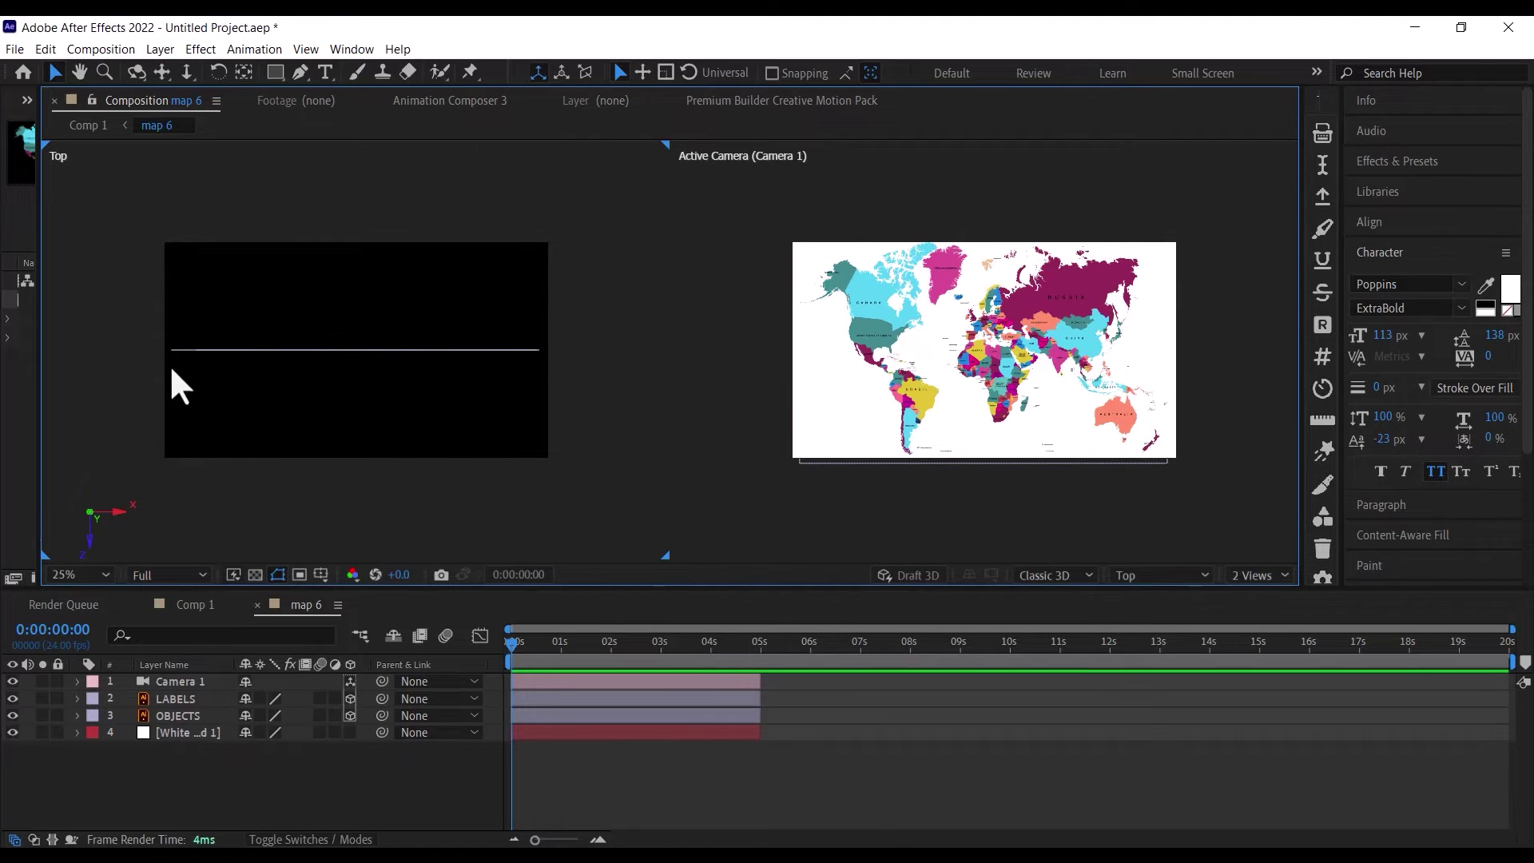
Step: Select the LABELS and OBJECTS layers alternately to compare them, then deselect all
left_click(190, 696)
left_click(189, 713)
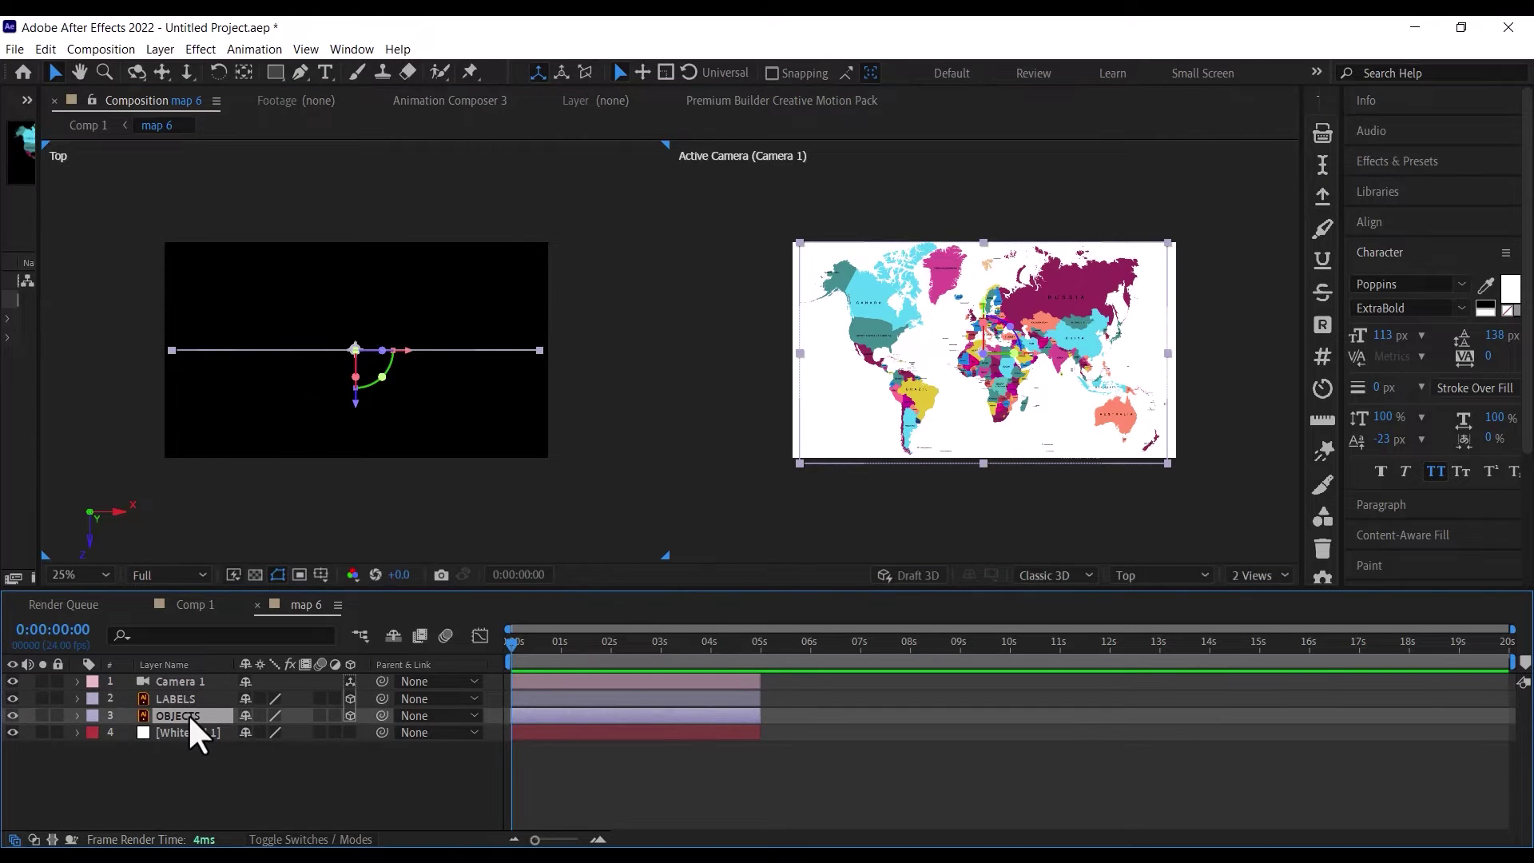
left_click(182, 698)
left_click(182, 708)
left_click(331, 774)
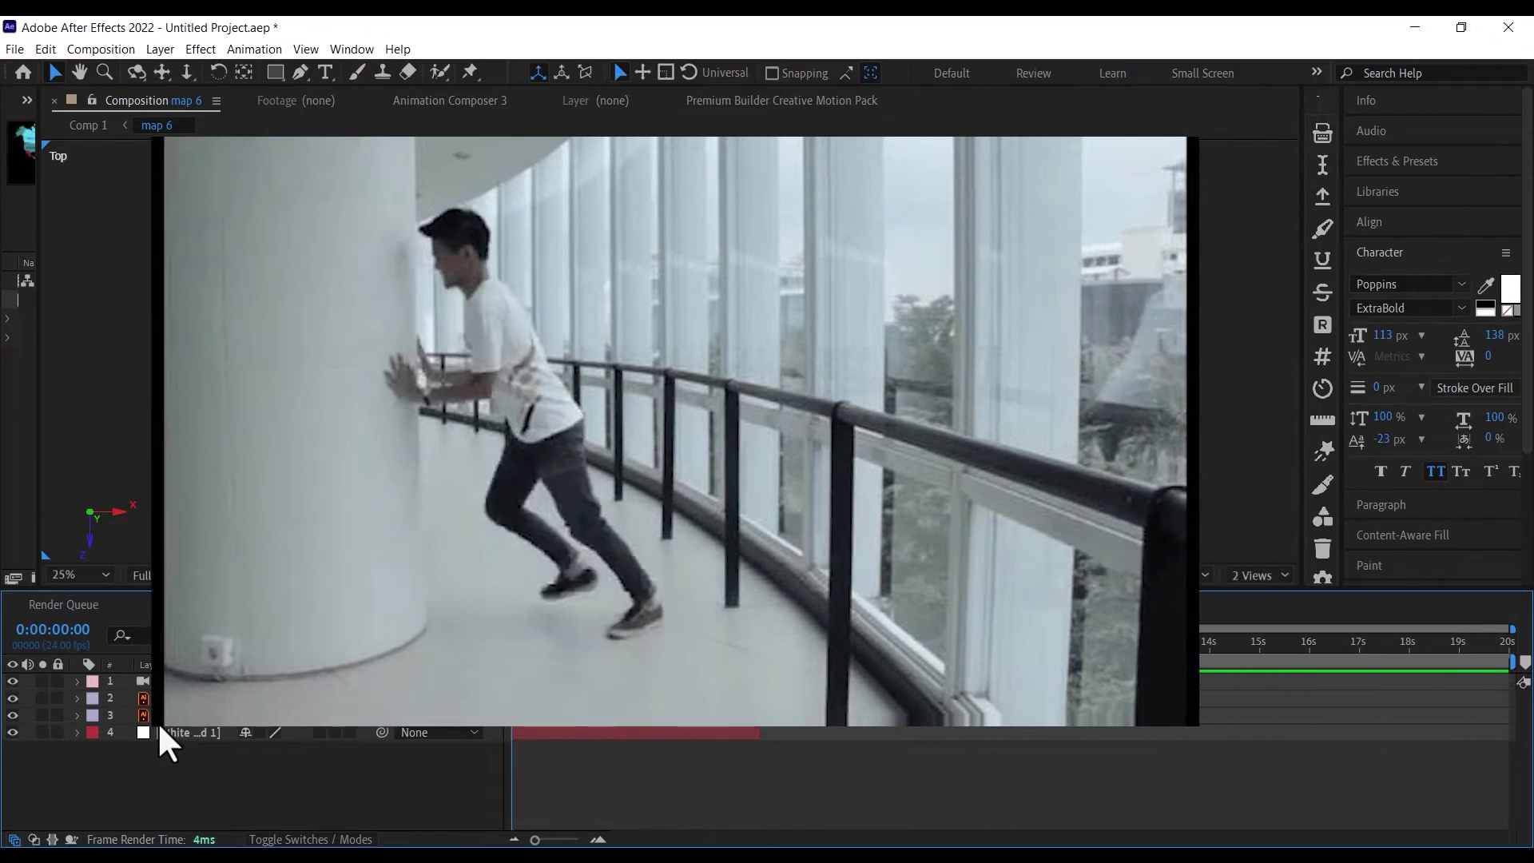
Step: Scrub the OBJECTS layer's Position Z back to 369.0 (954.6, 553.1, 369.0)
left_click(83, 717)
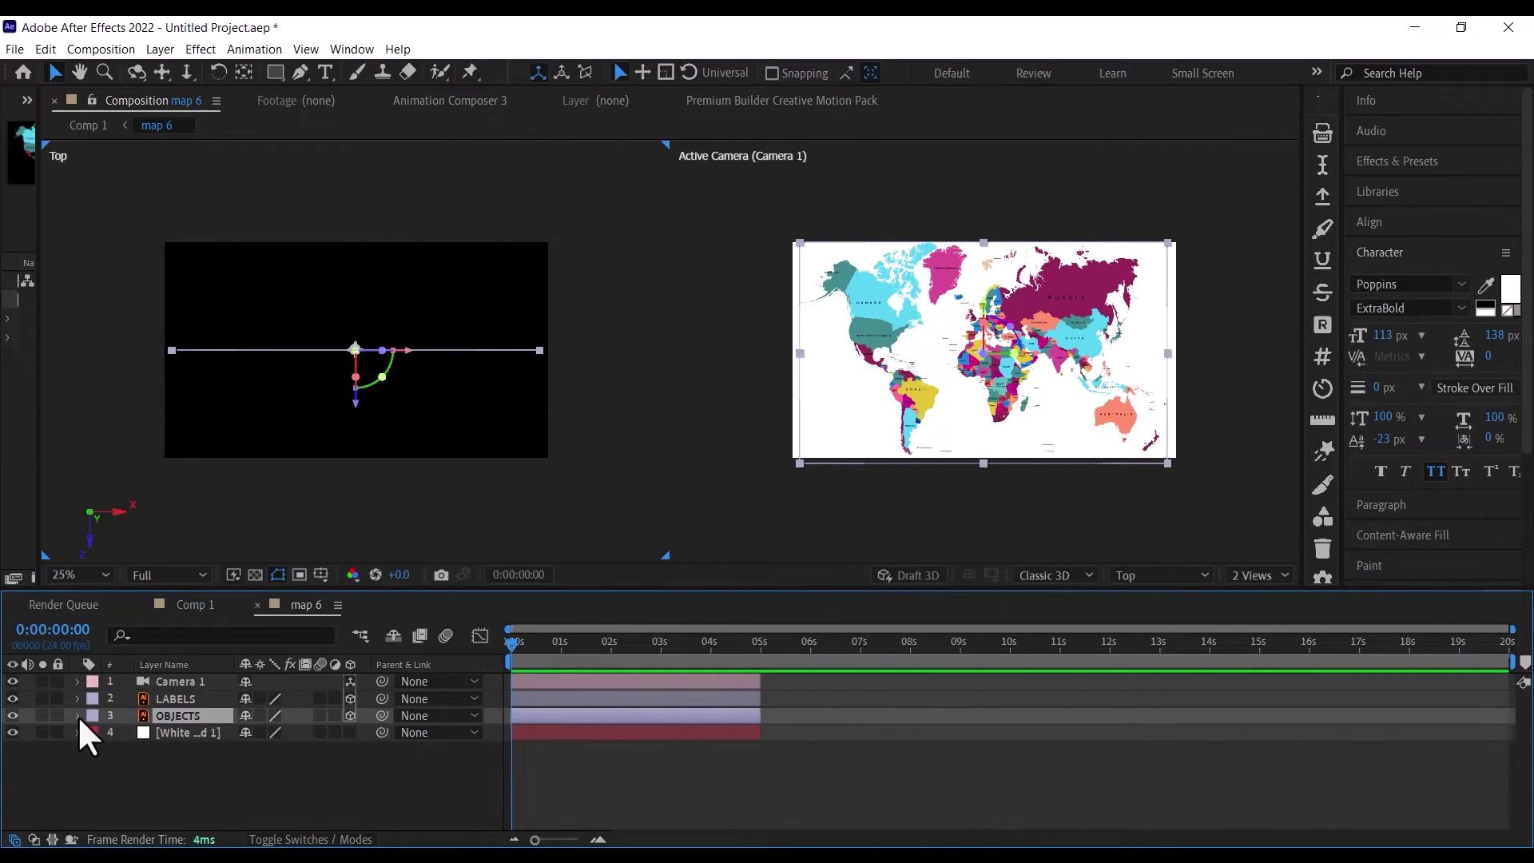
left_click(76, 715)
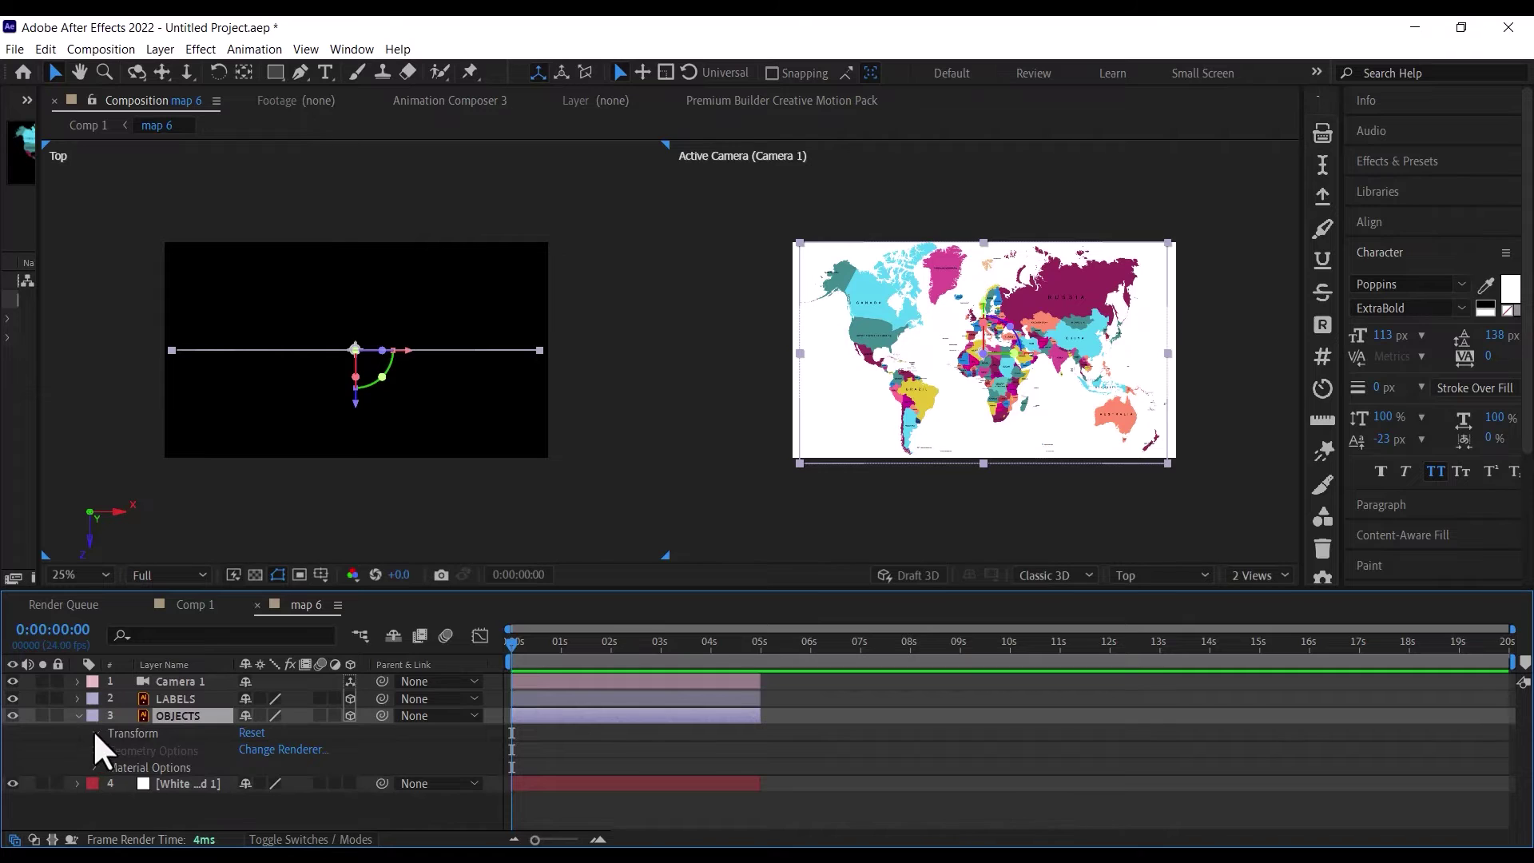
left_click(92, 732)
scroll(191, 768, "up", 2)
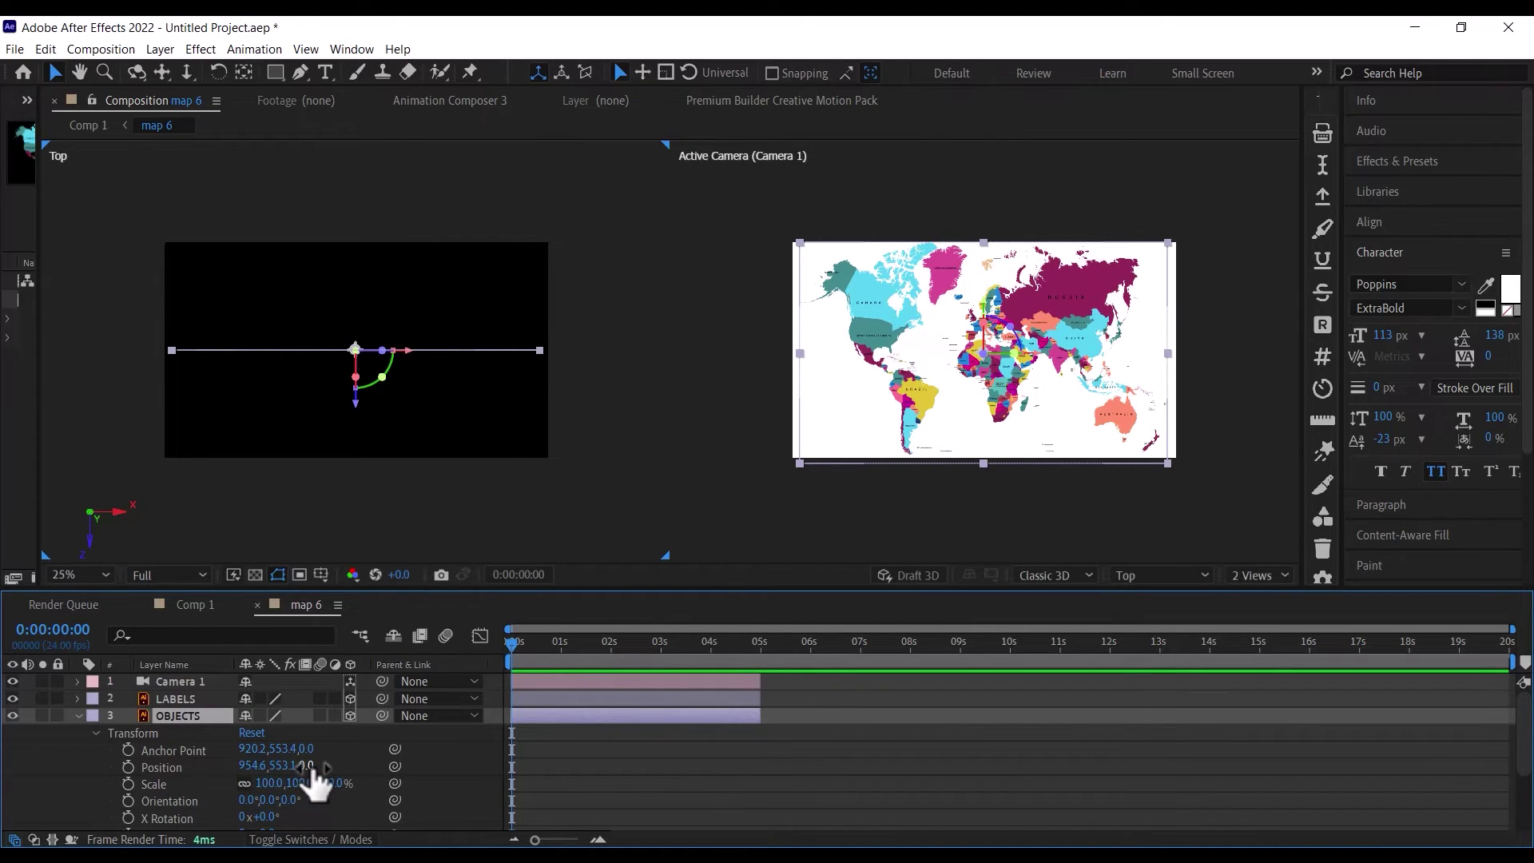
left_click_drag(307, 766, 640, 723)
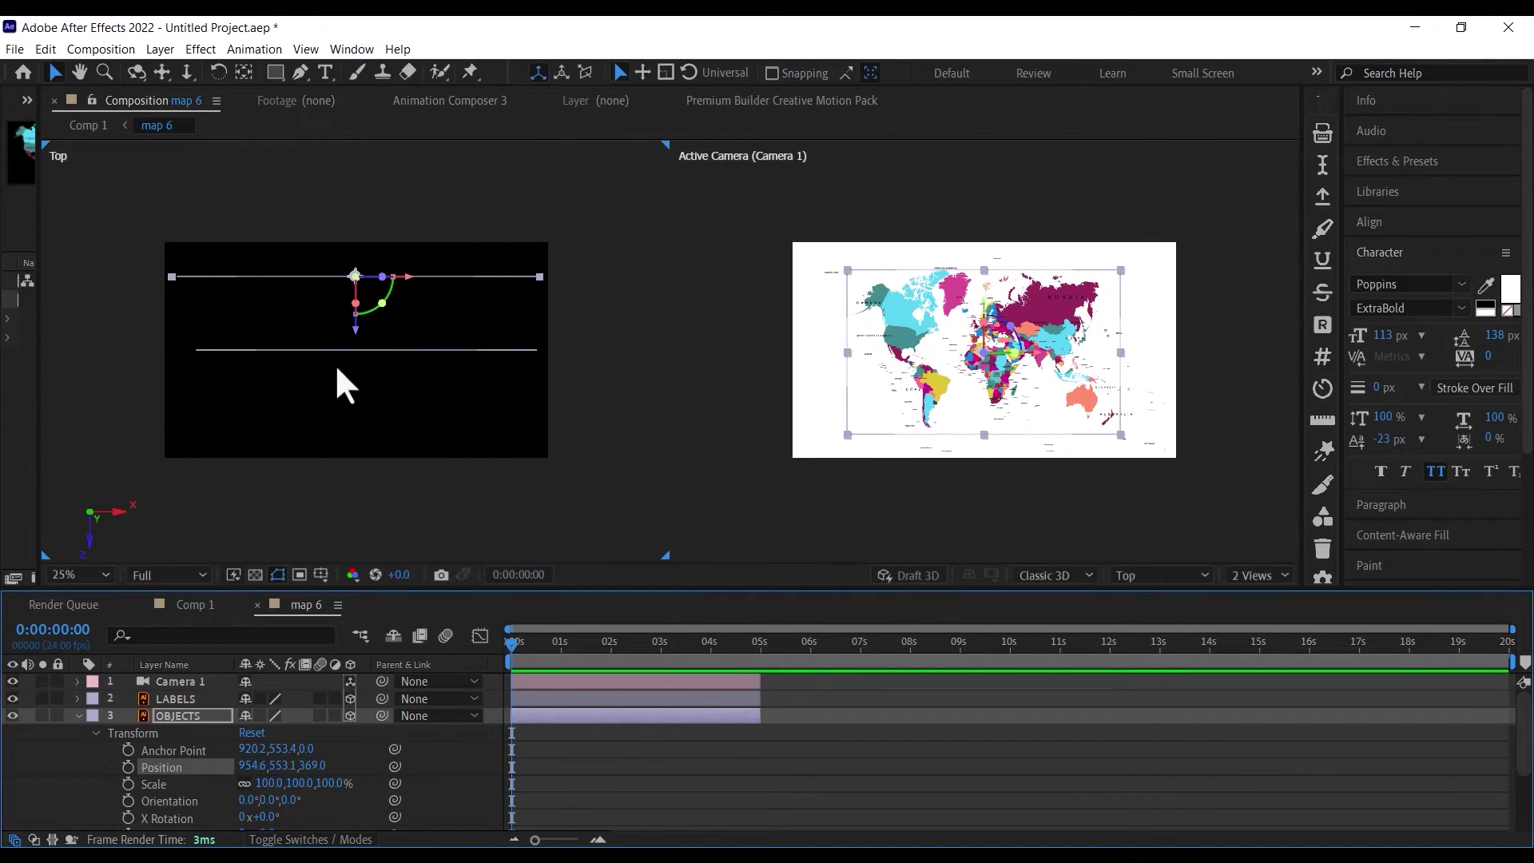
left_click(314, 513)
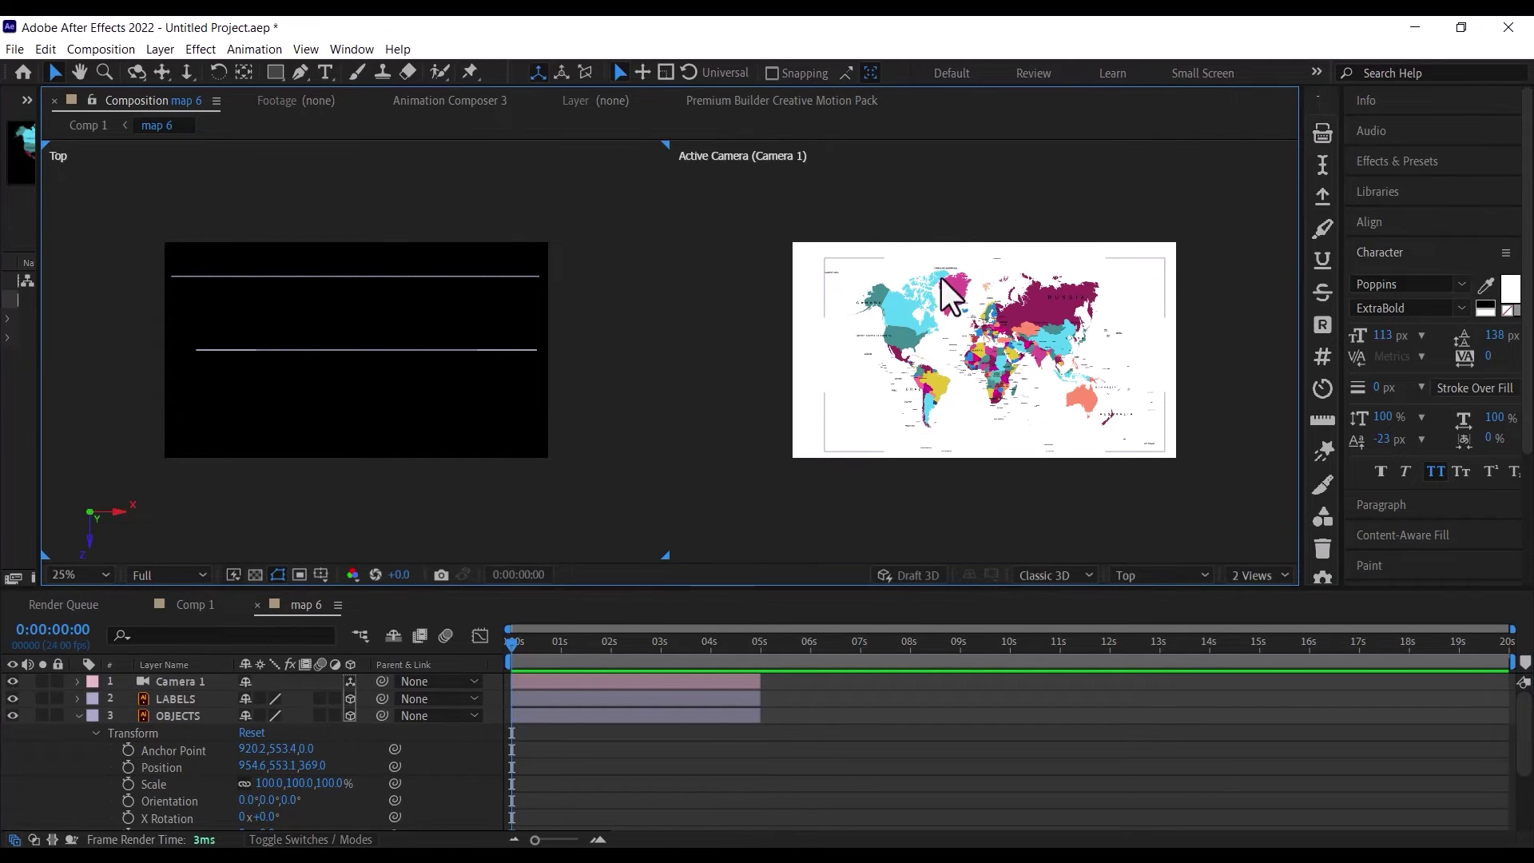
scroll(983, 399, "up", 2)
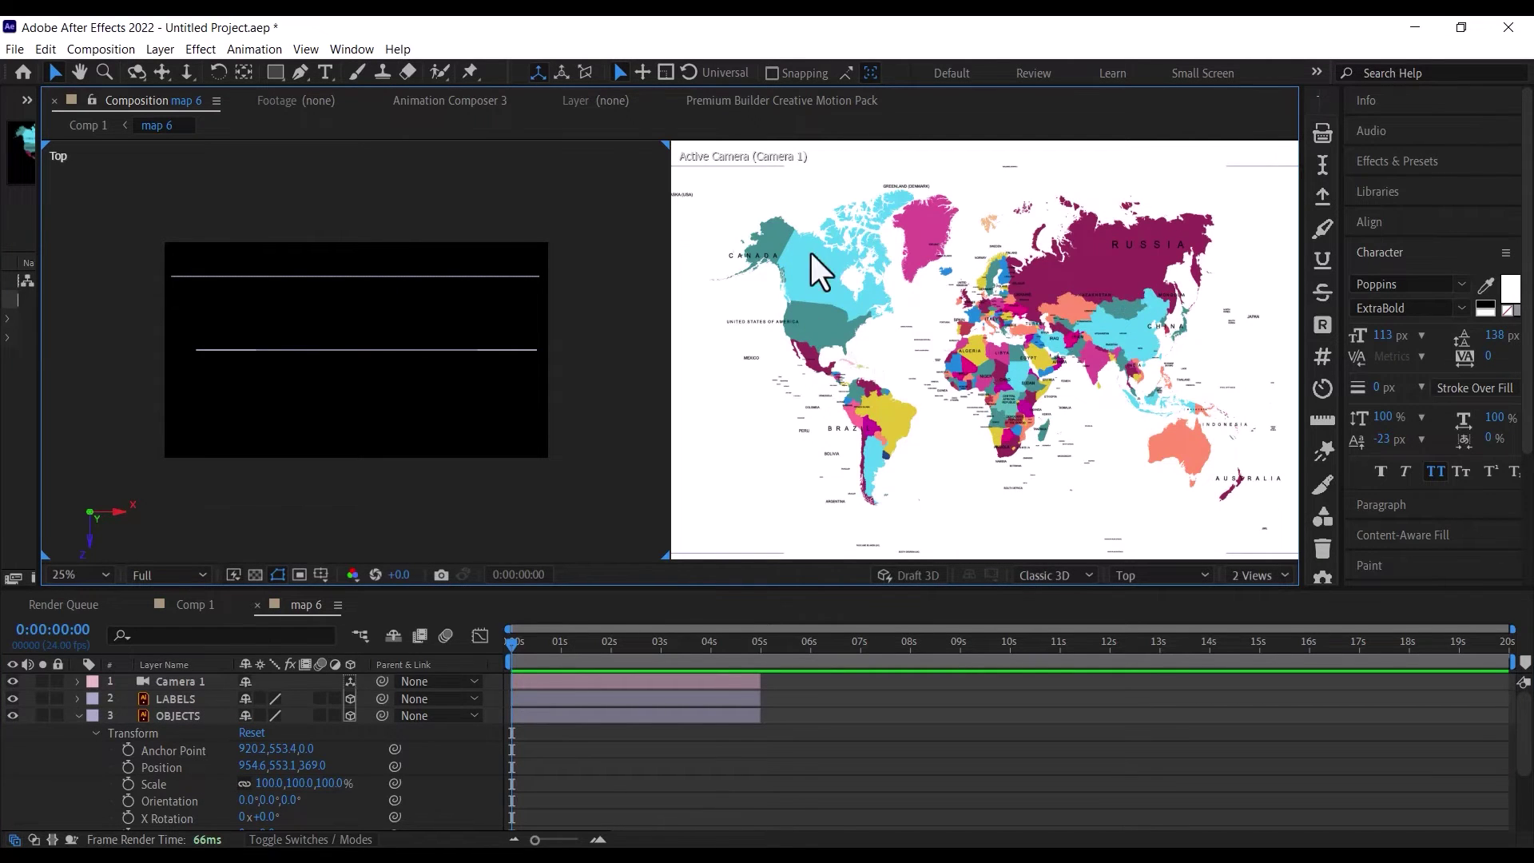
scroll(1023, 323, "down", 2)
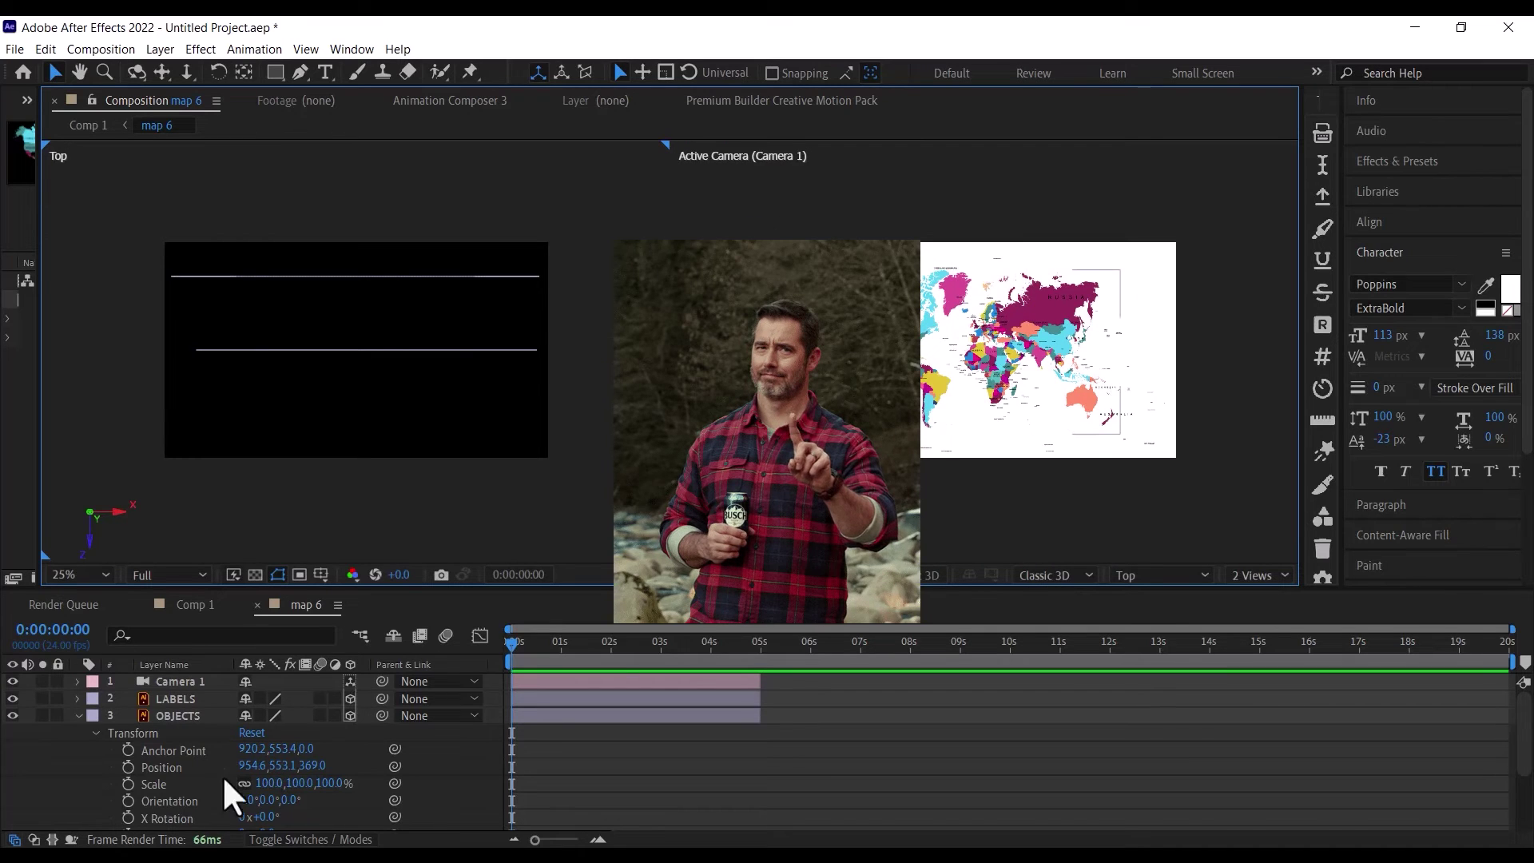
left_click(194, 785)
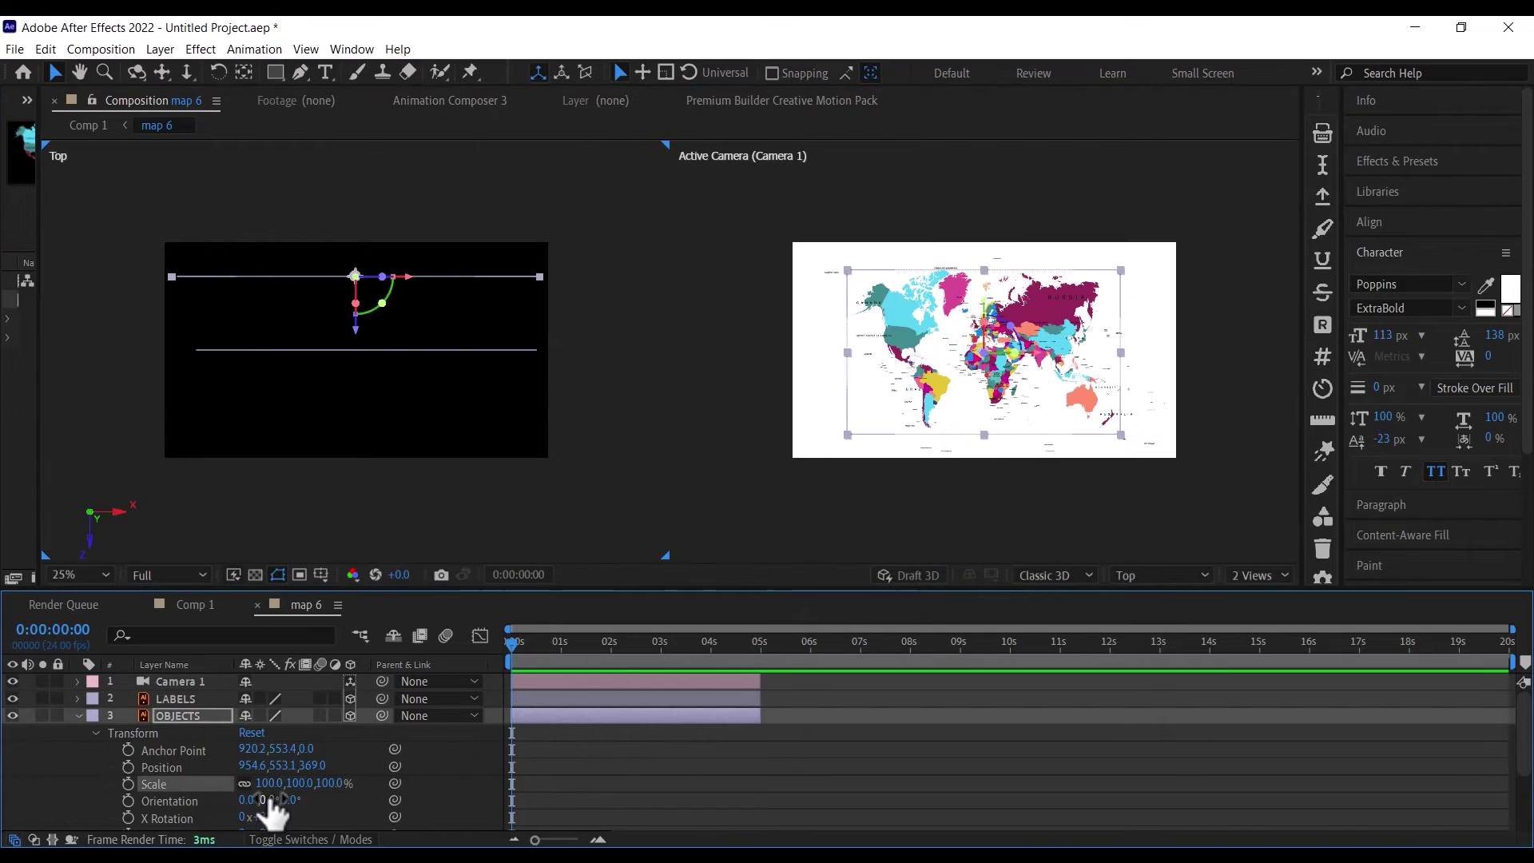
left_click_drag(266, 784, 307, 784)
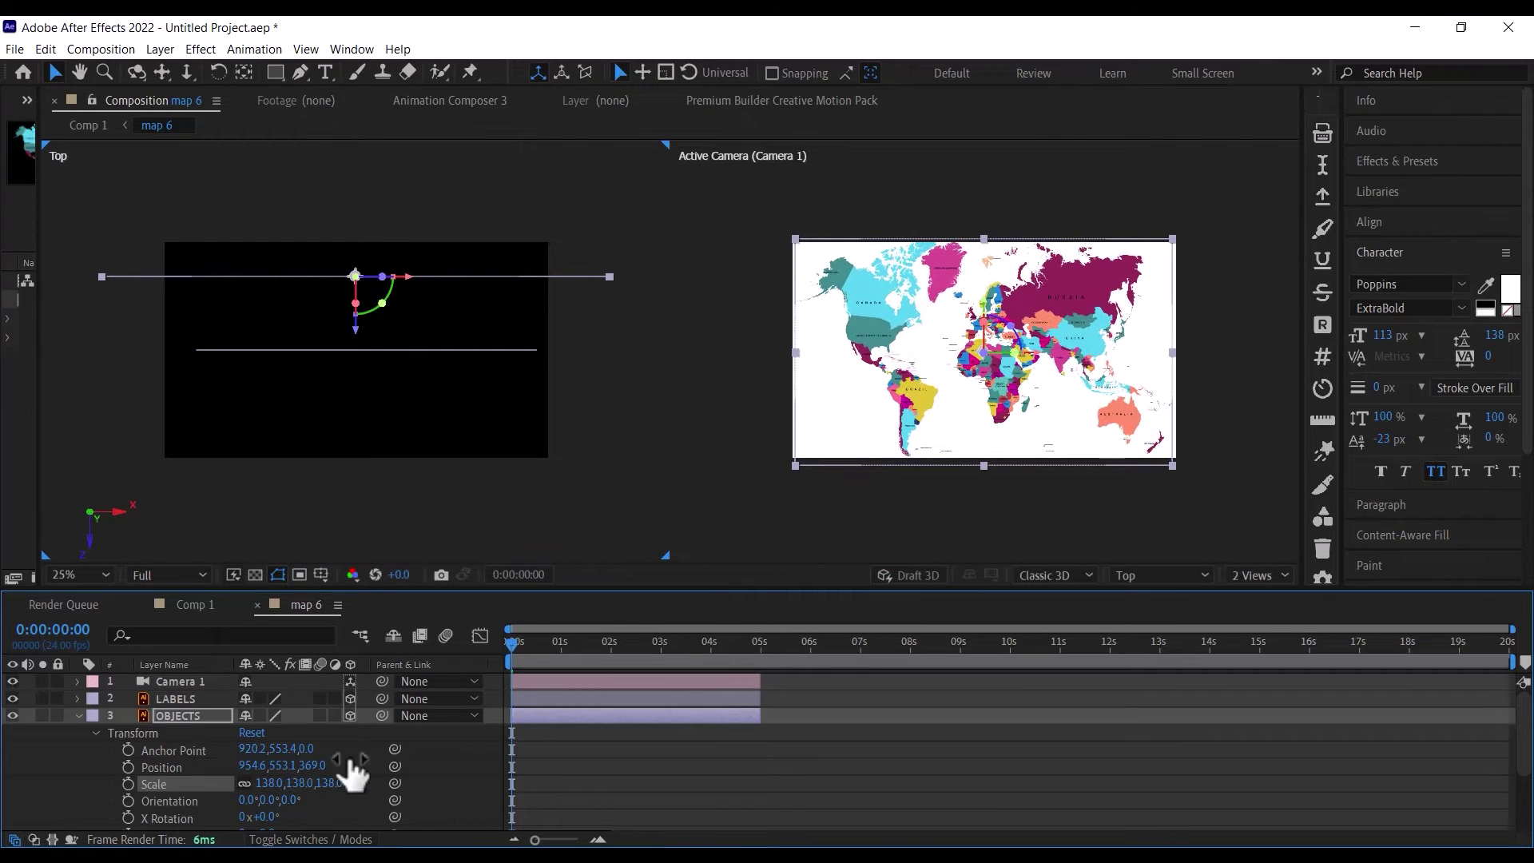
scroll(868, 471, "up", 2)
scroll(905, 372, "up", 2)
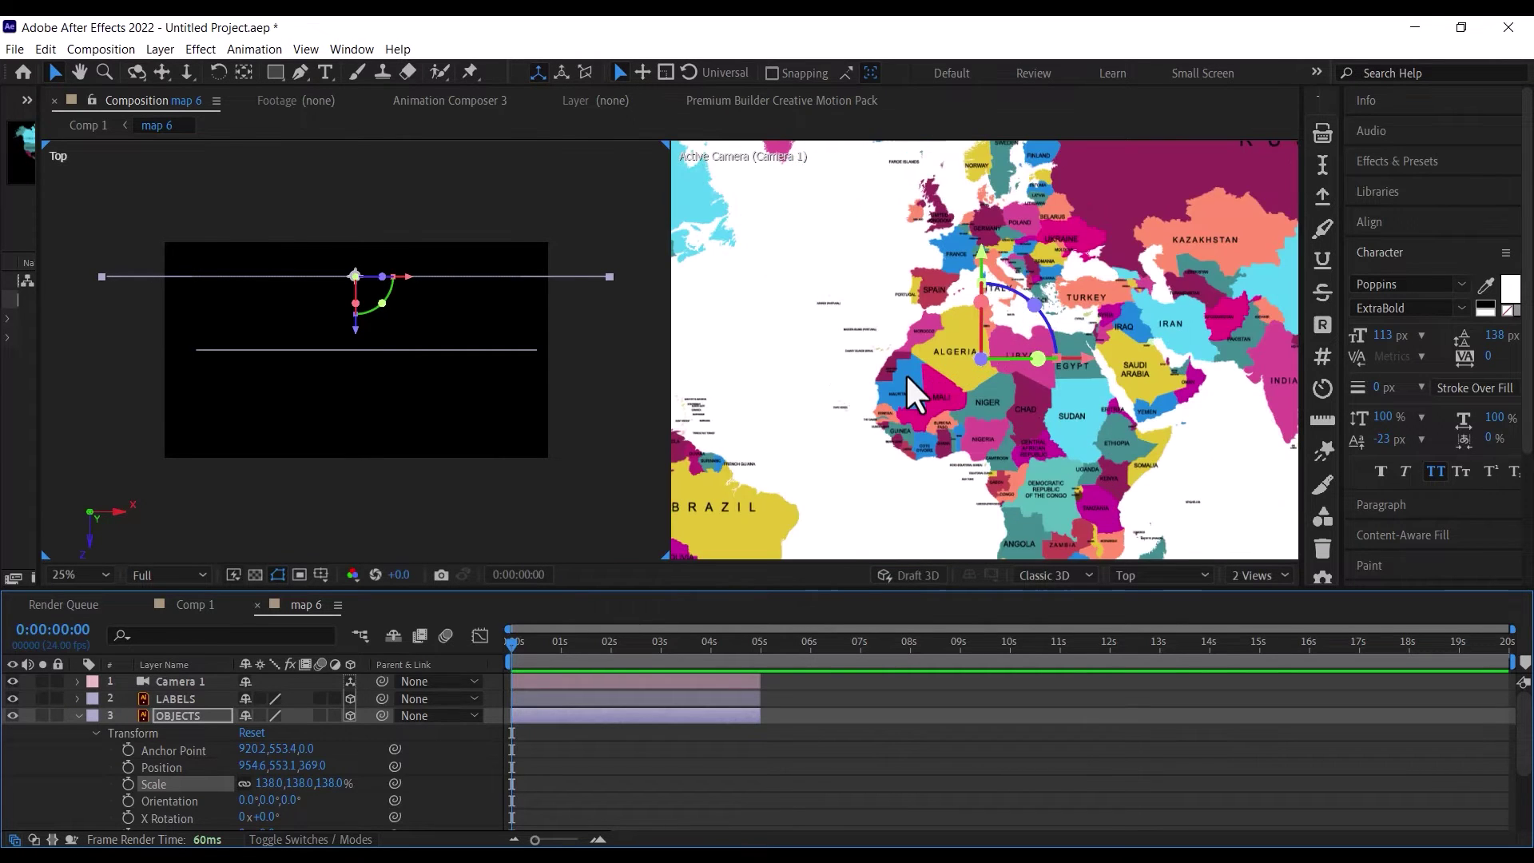
scroll(908, 373, "down", 4)
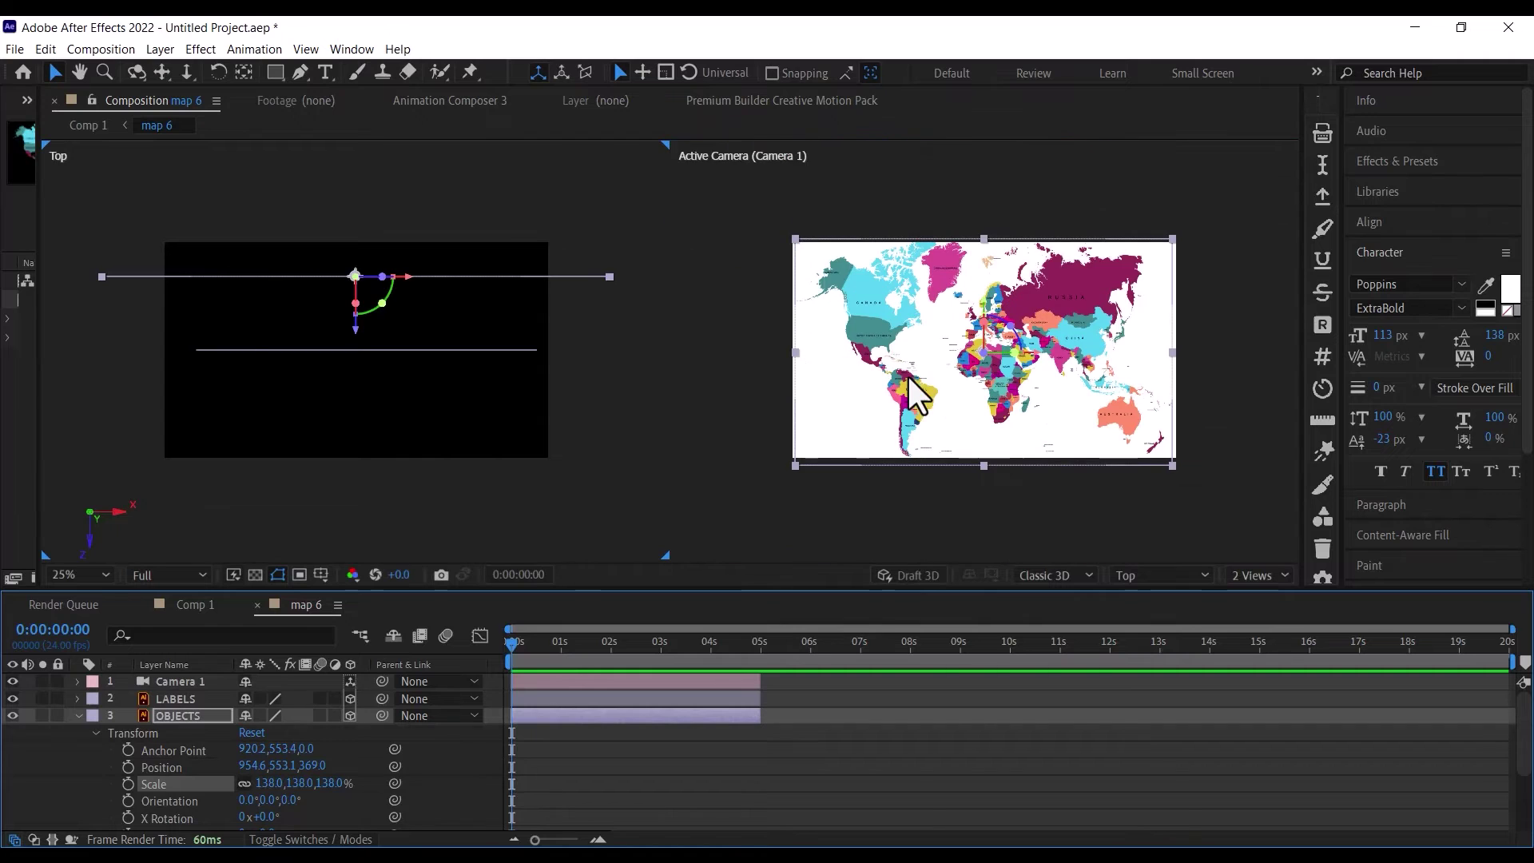
left_click(78, 715)
left_click(260, 698)
left_click(259, 716)
scroll(915, 344, "up", 2)
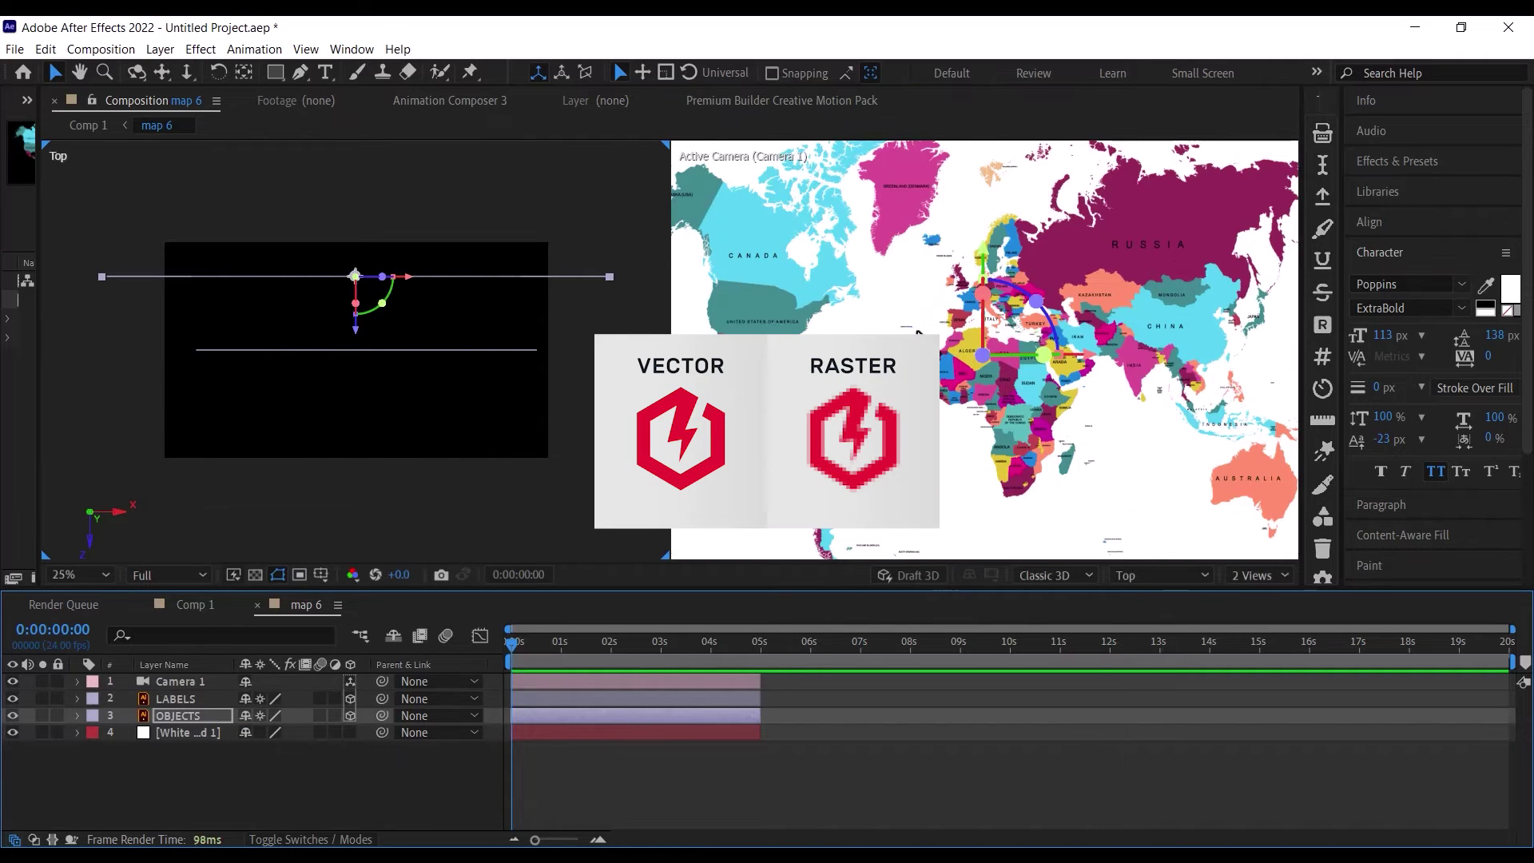
scroll(725, 318, "up", 2)
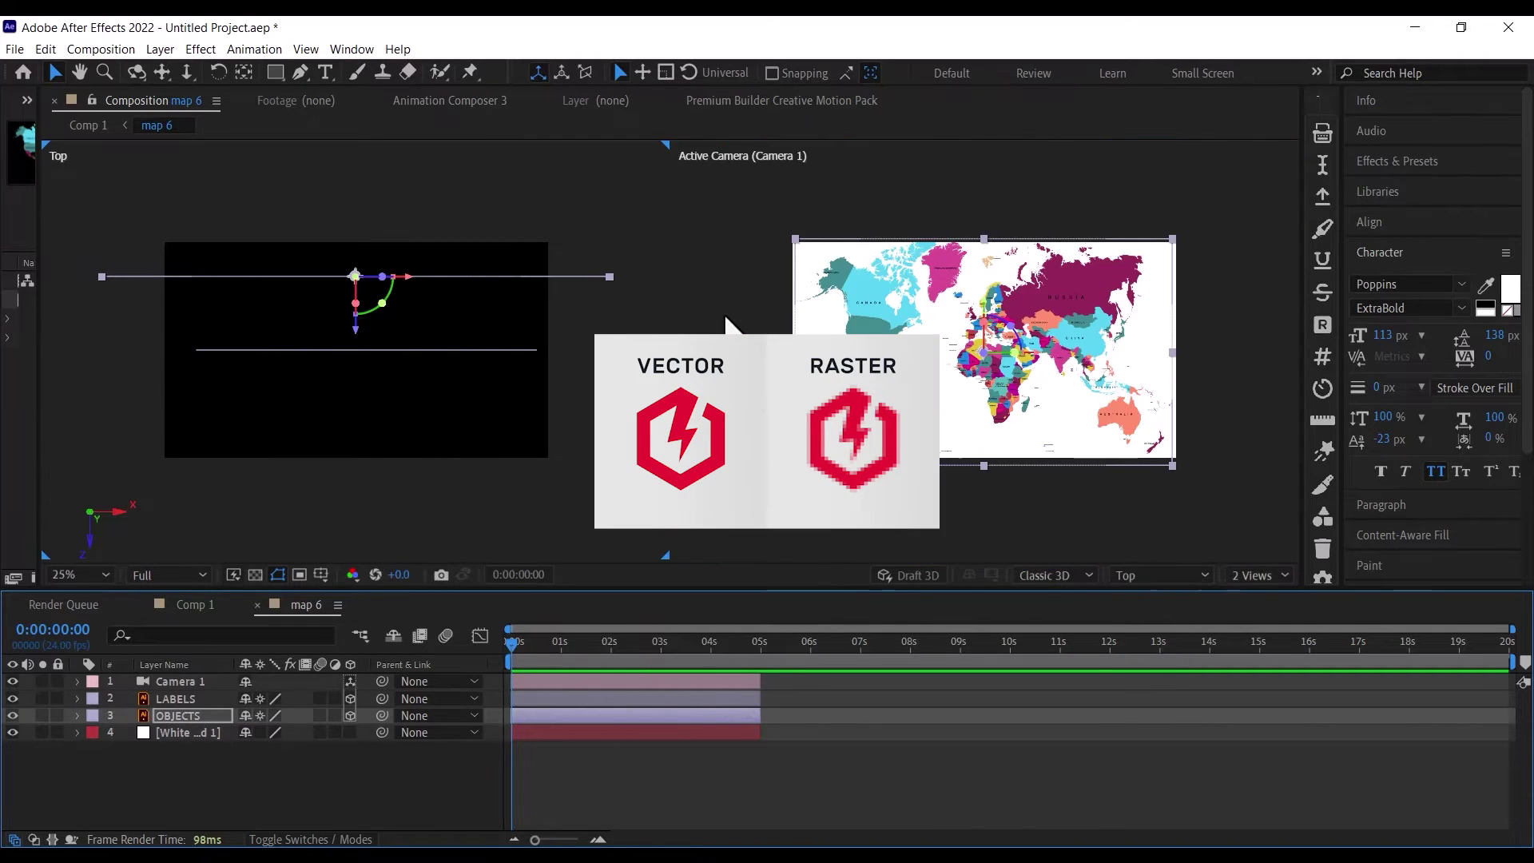
left_click(352, 751)
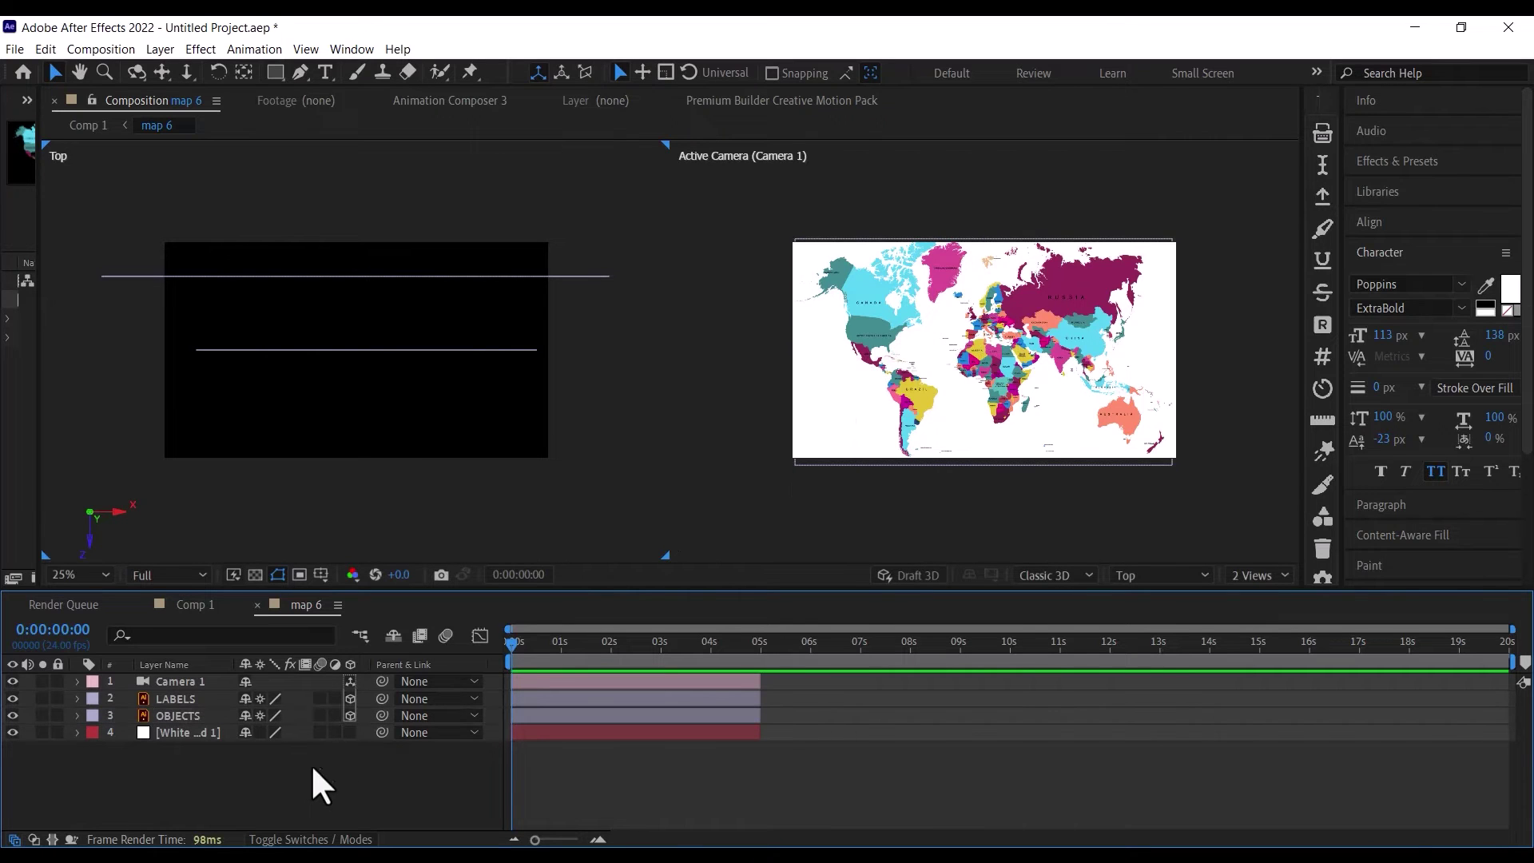
left_click(209, 686)
left_click_drag(637, 490, 634, 429)
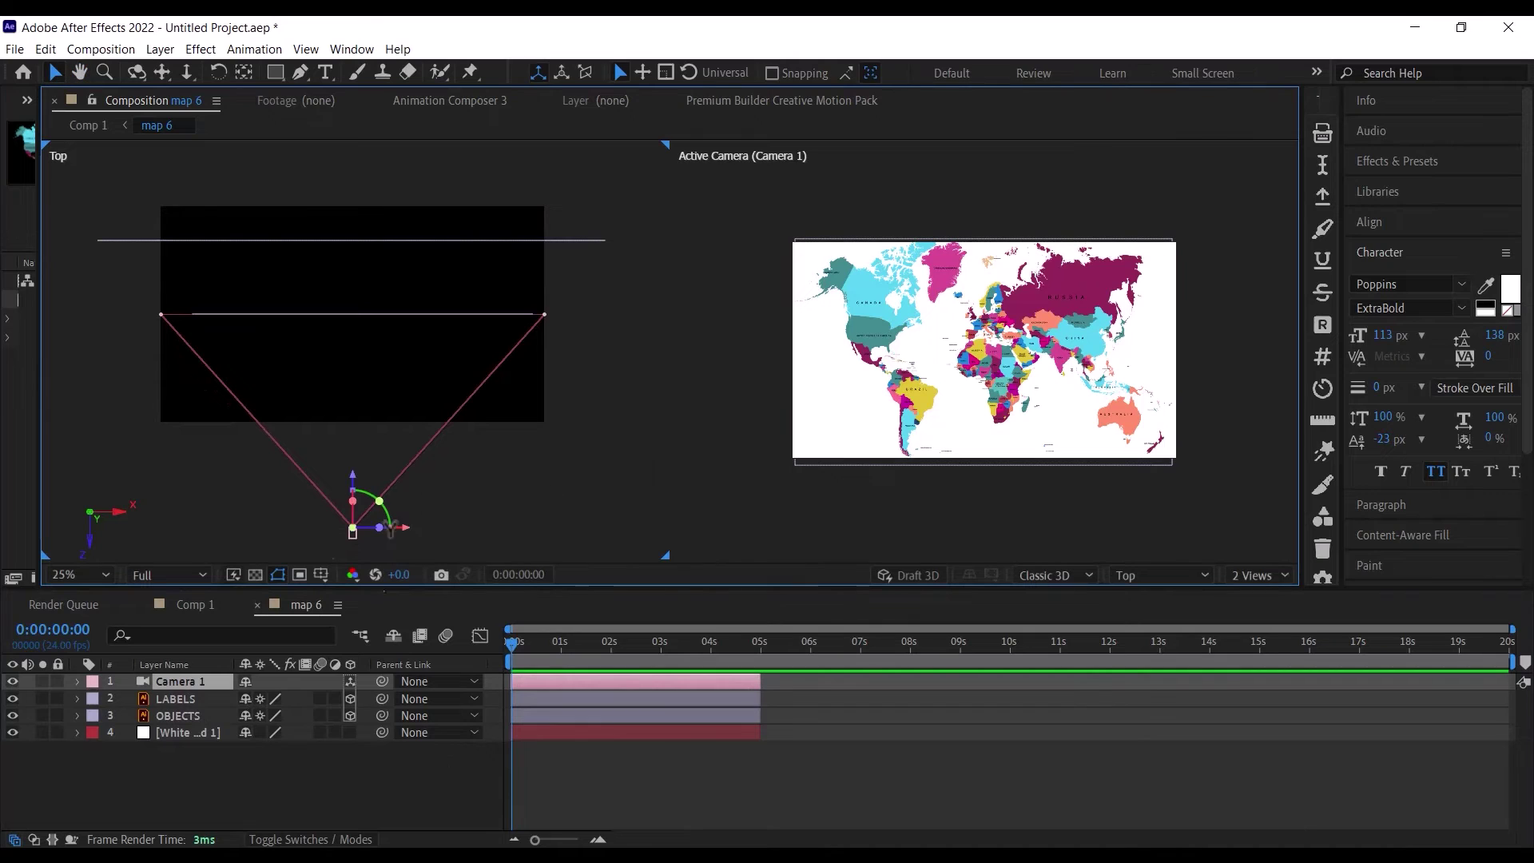
left_click(241, 762)
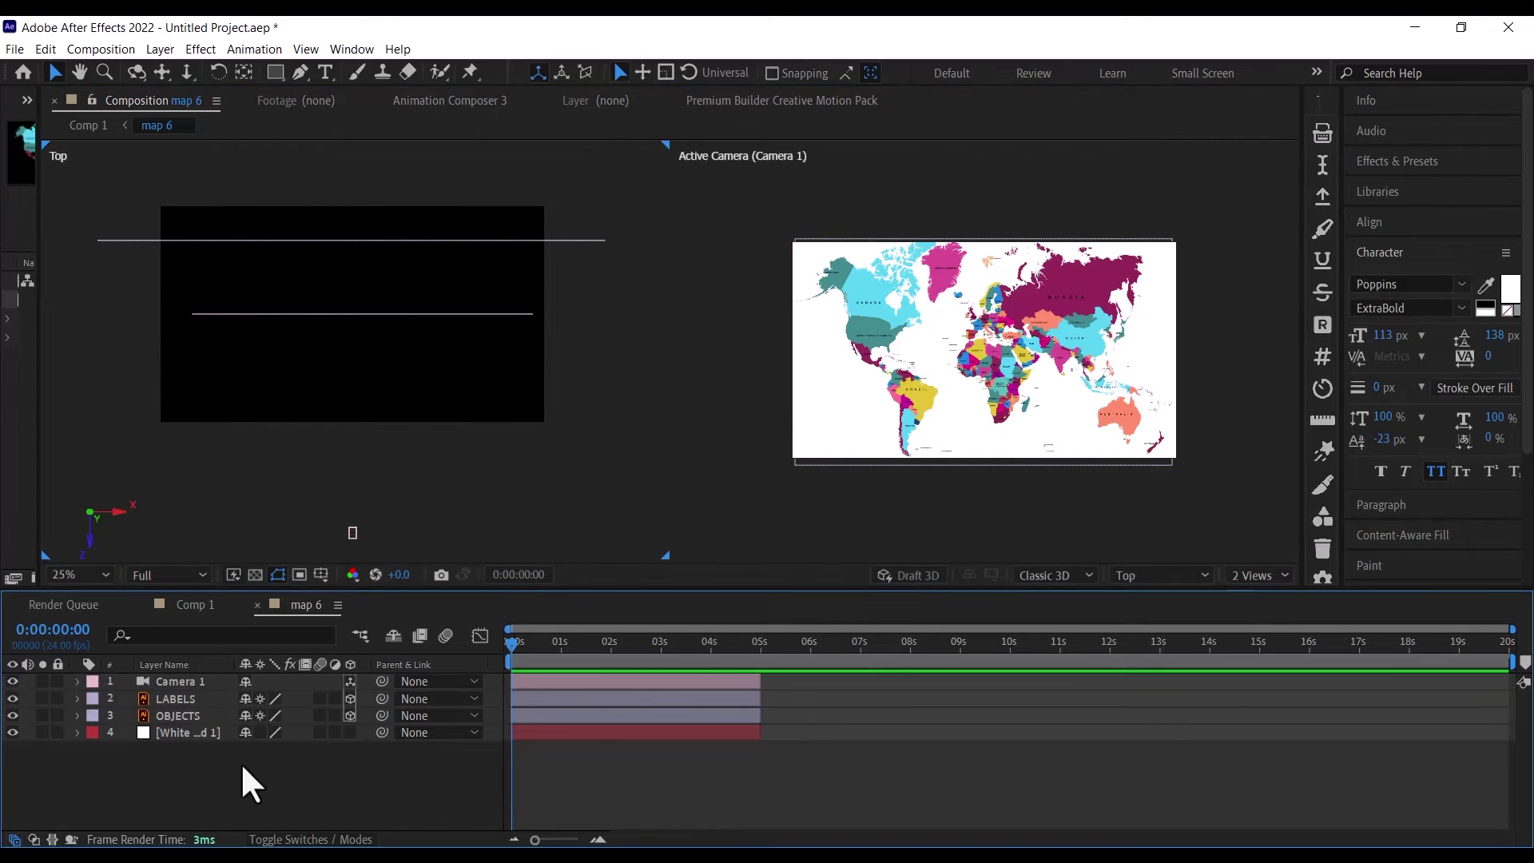
right_click(242, 763)
mouse_move(339, 566)
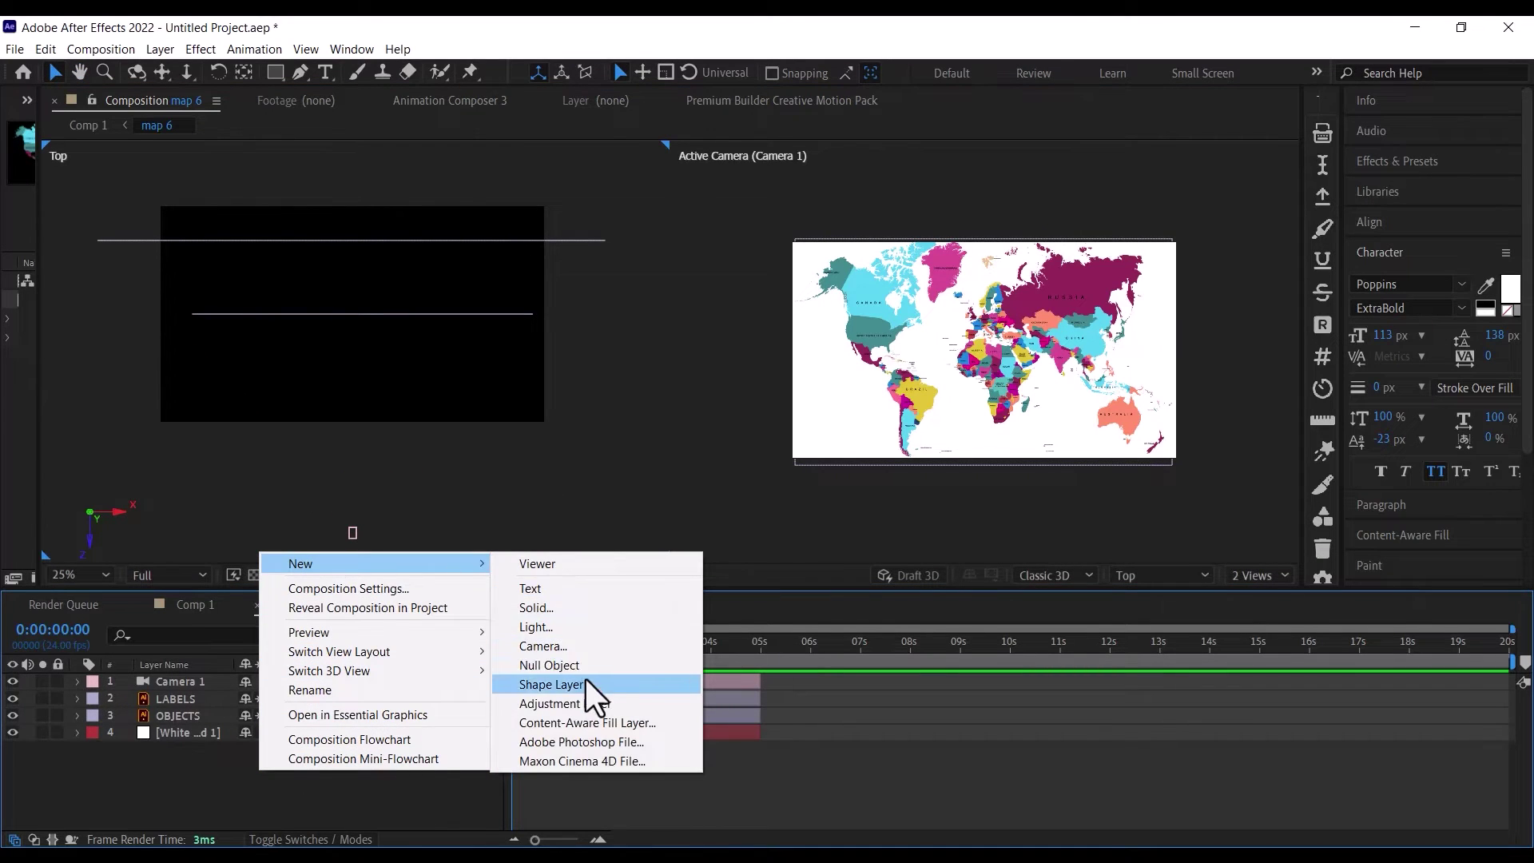
left_click(561, 667)
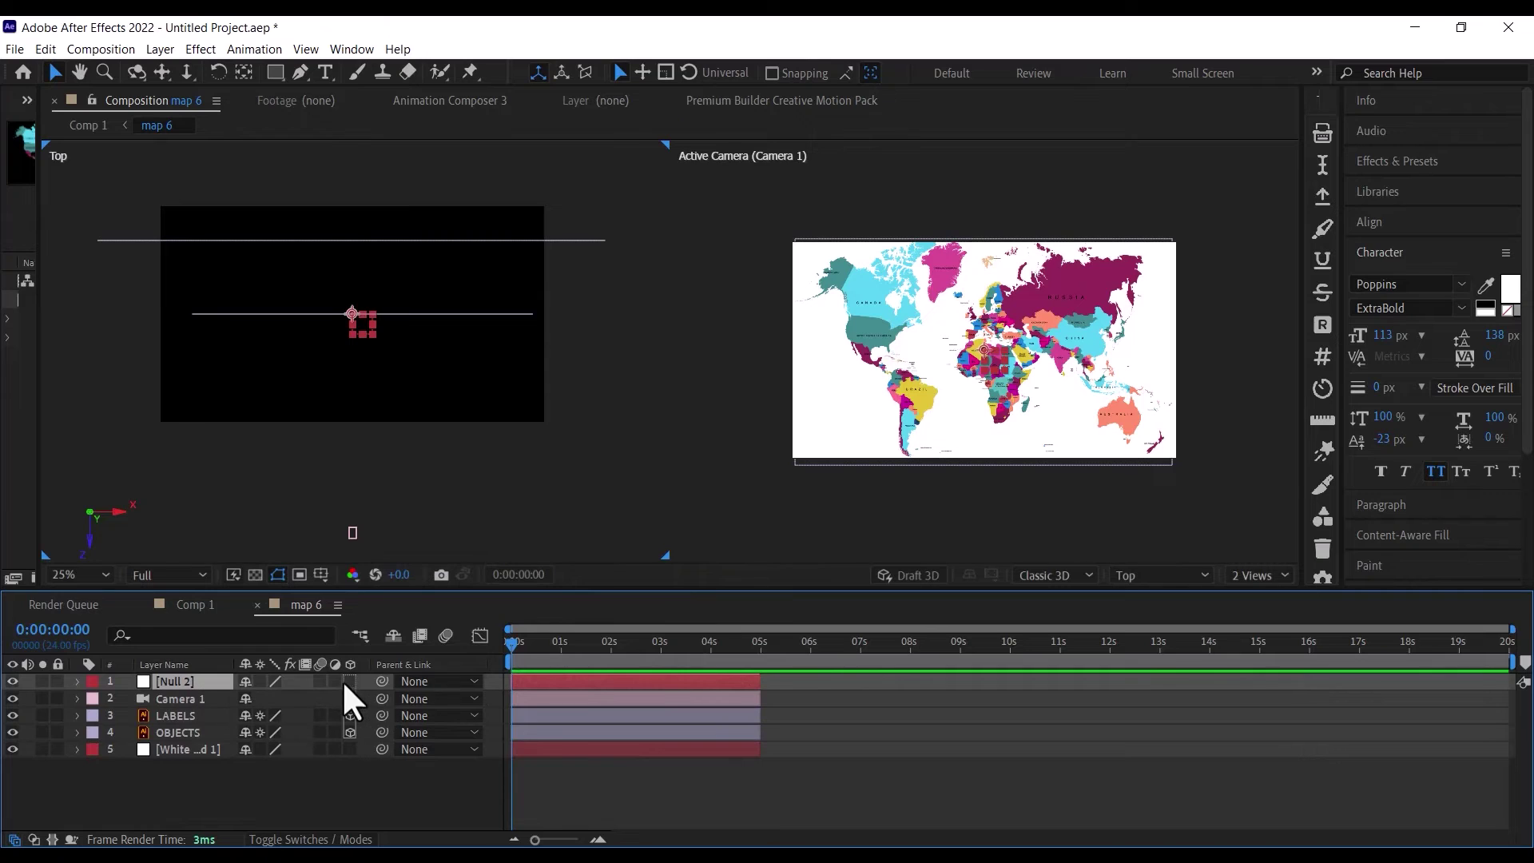
left_click(380, 698)
left_click_drag(381, 697, 102, 677)
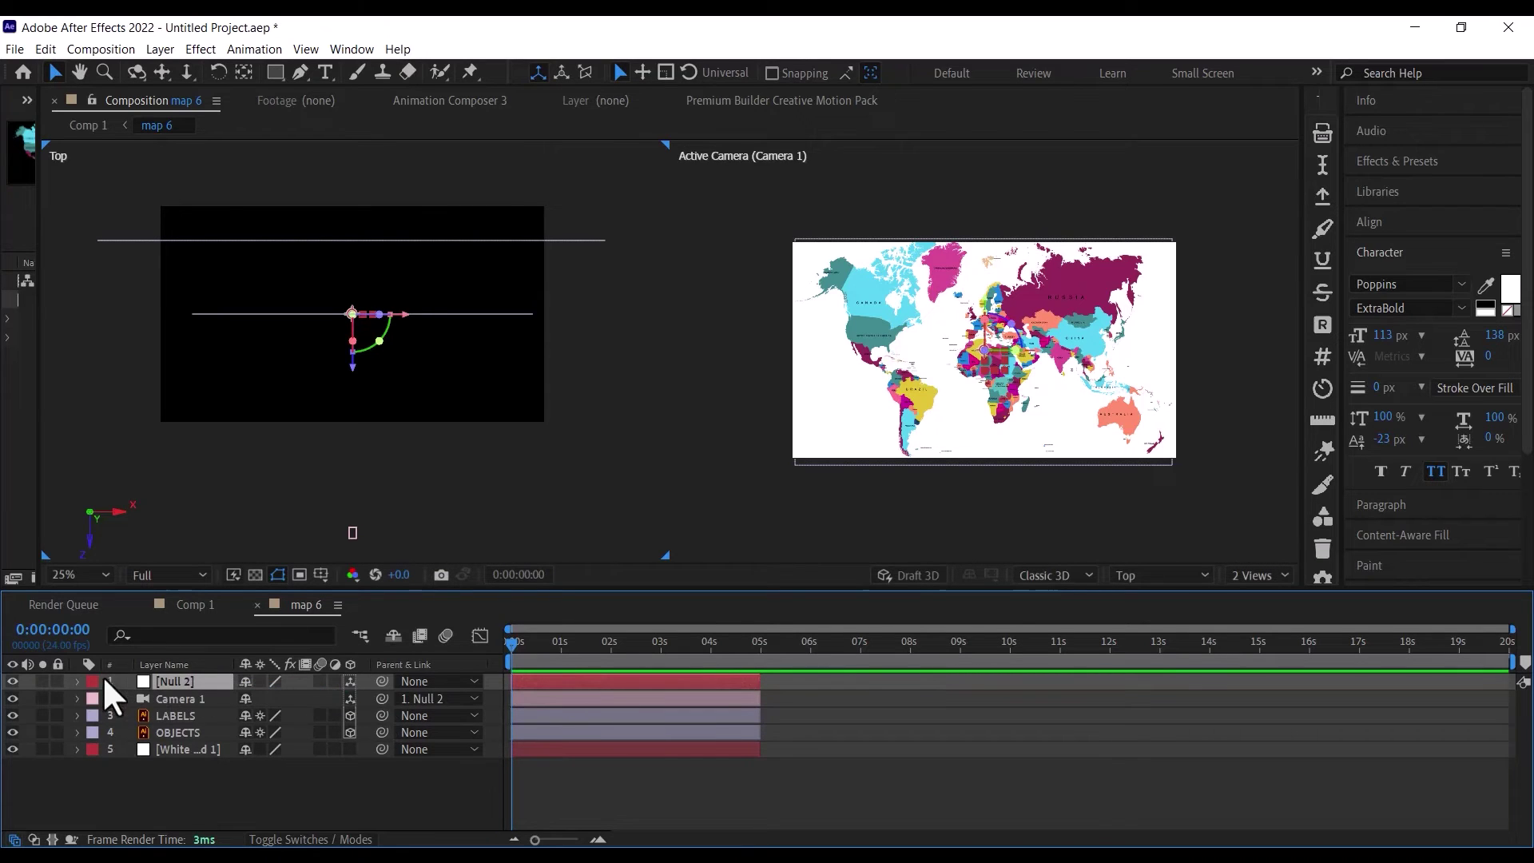
left_click(77, 681)
left_click(94, 699)
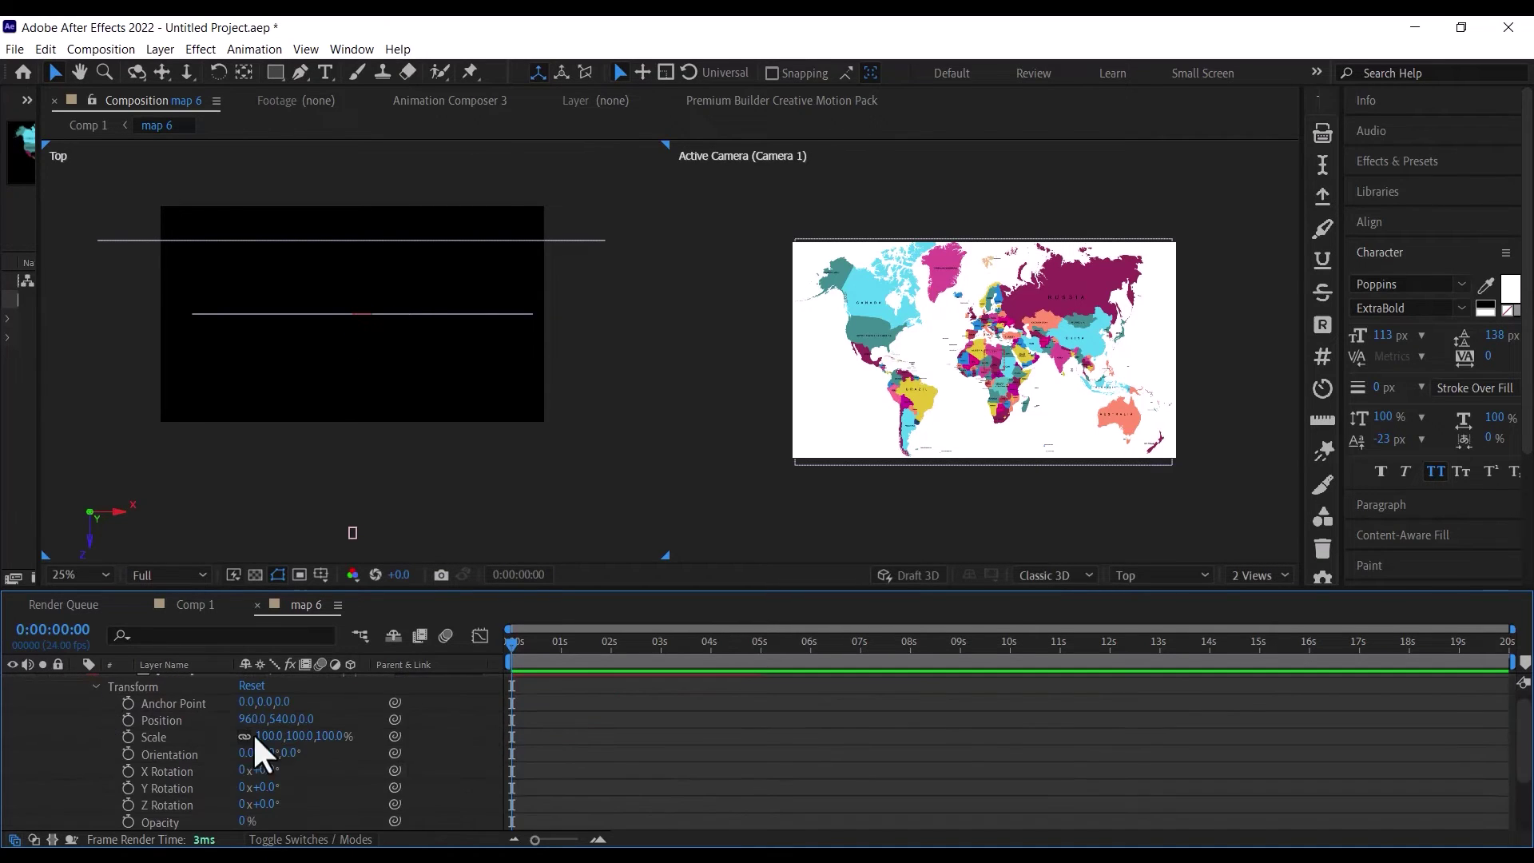
key("Delete")
left_click(149, 685)
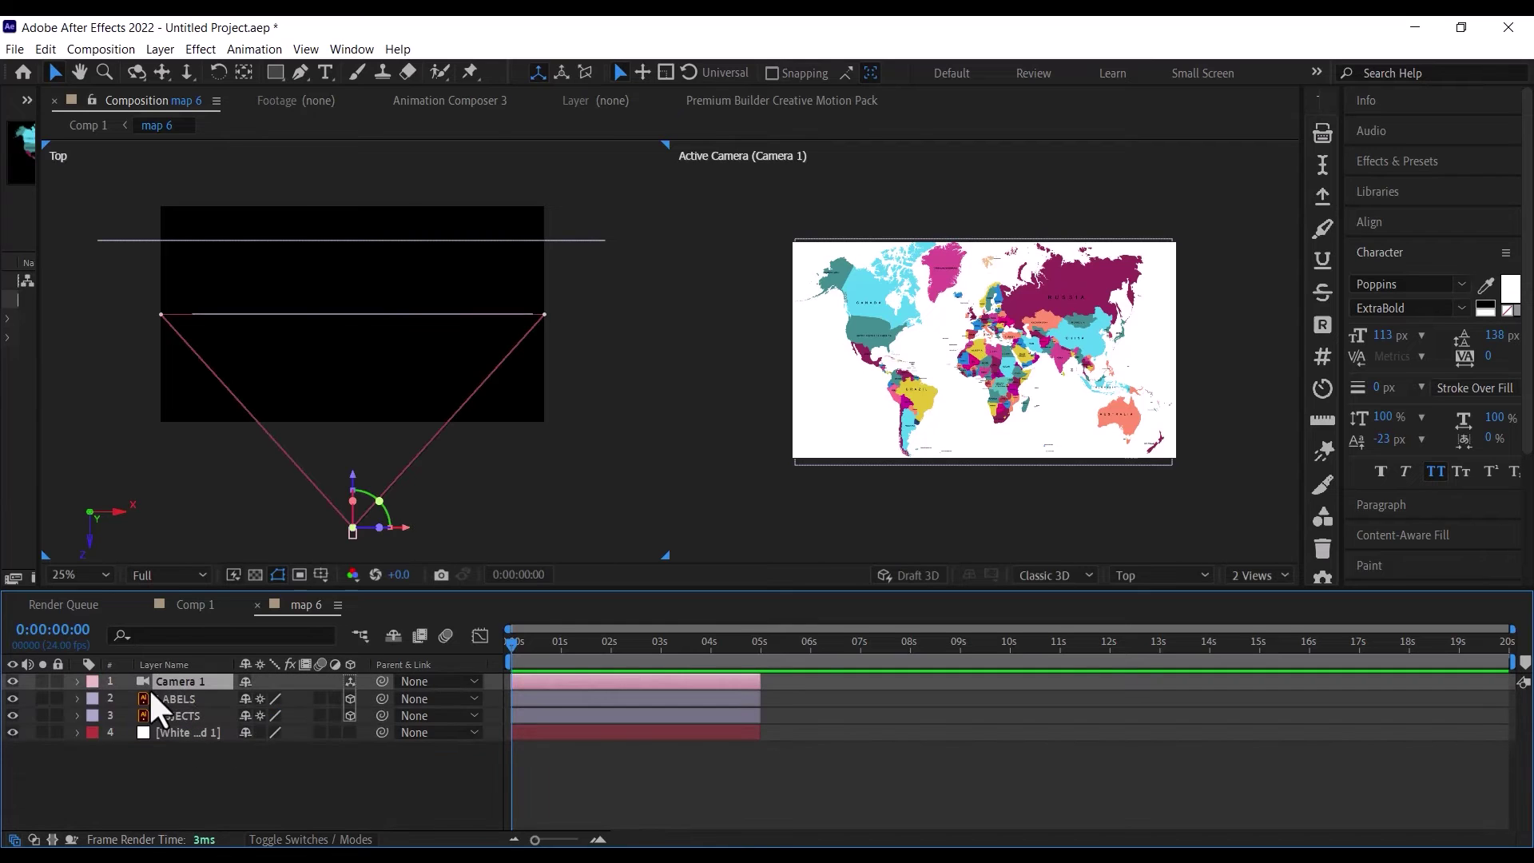
Step: Expand Camera 1's transforms and trial-move it in depth, undoing back to the original position
left_click(77, 681)
left_click_drag(312, 716, 526, 718)
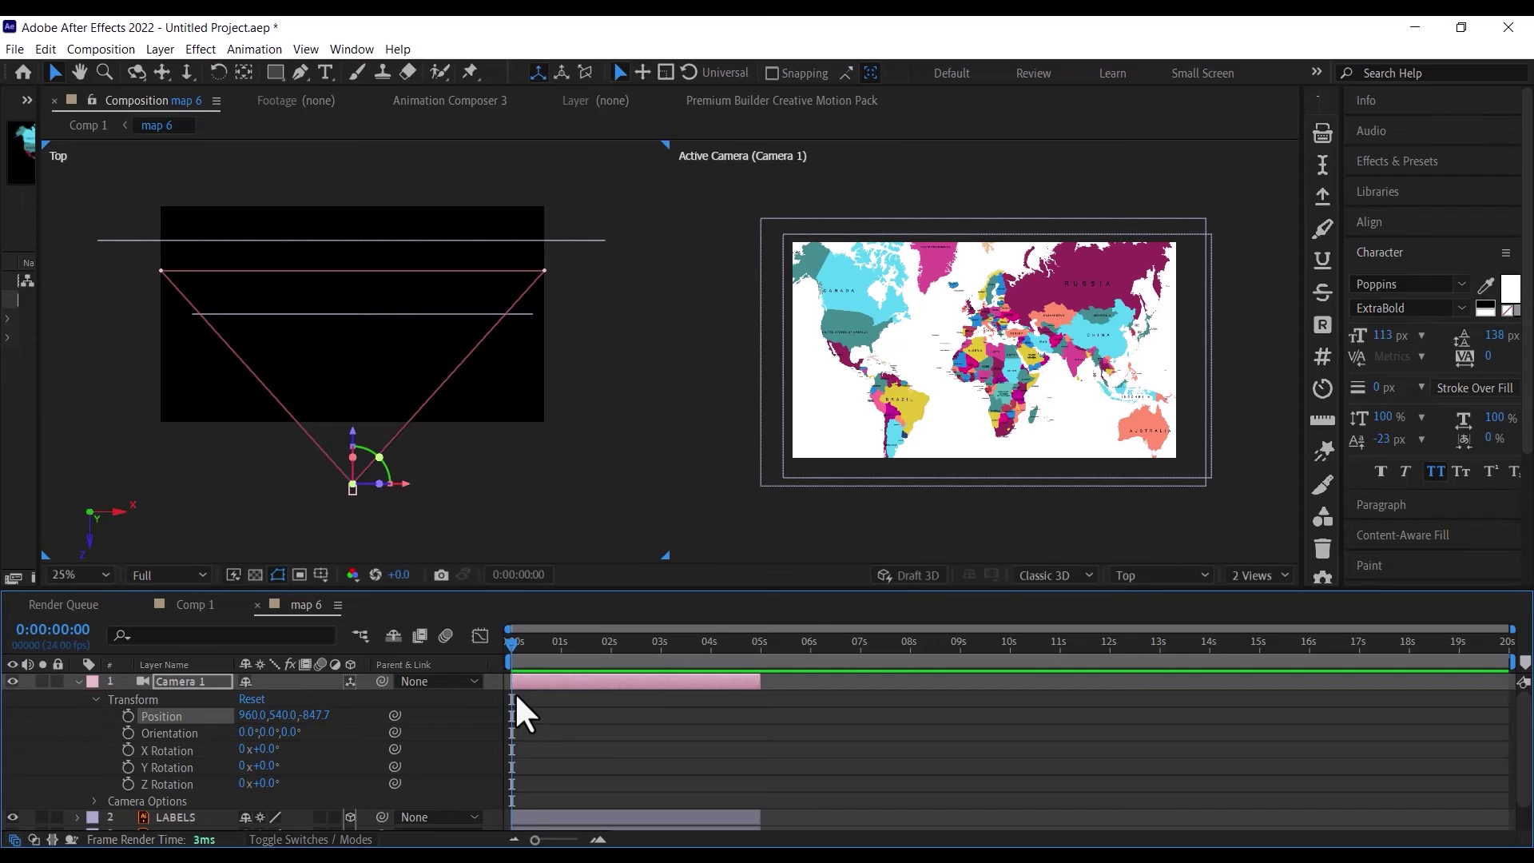
left_click_drag(352, 489, 352, 429)
key("ctrl+z")
key("ctrl+z")
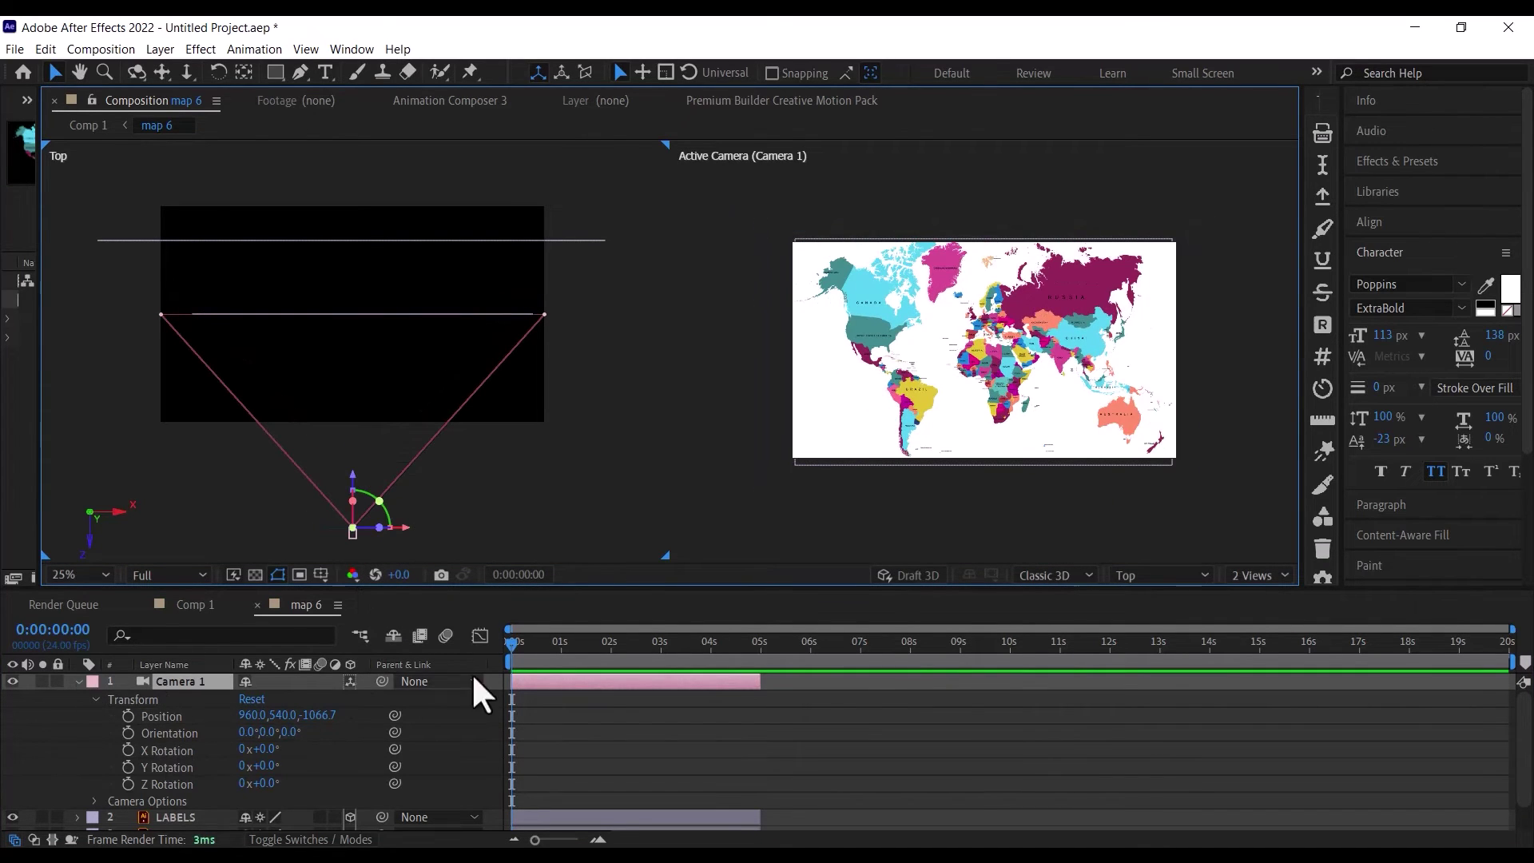
left_click_drag(524, 637, 505, 635)
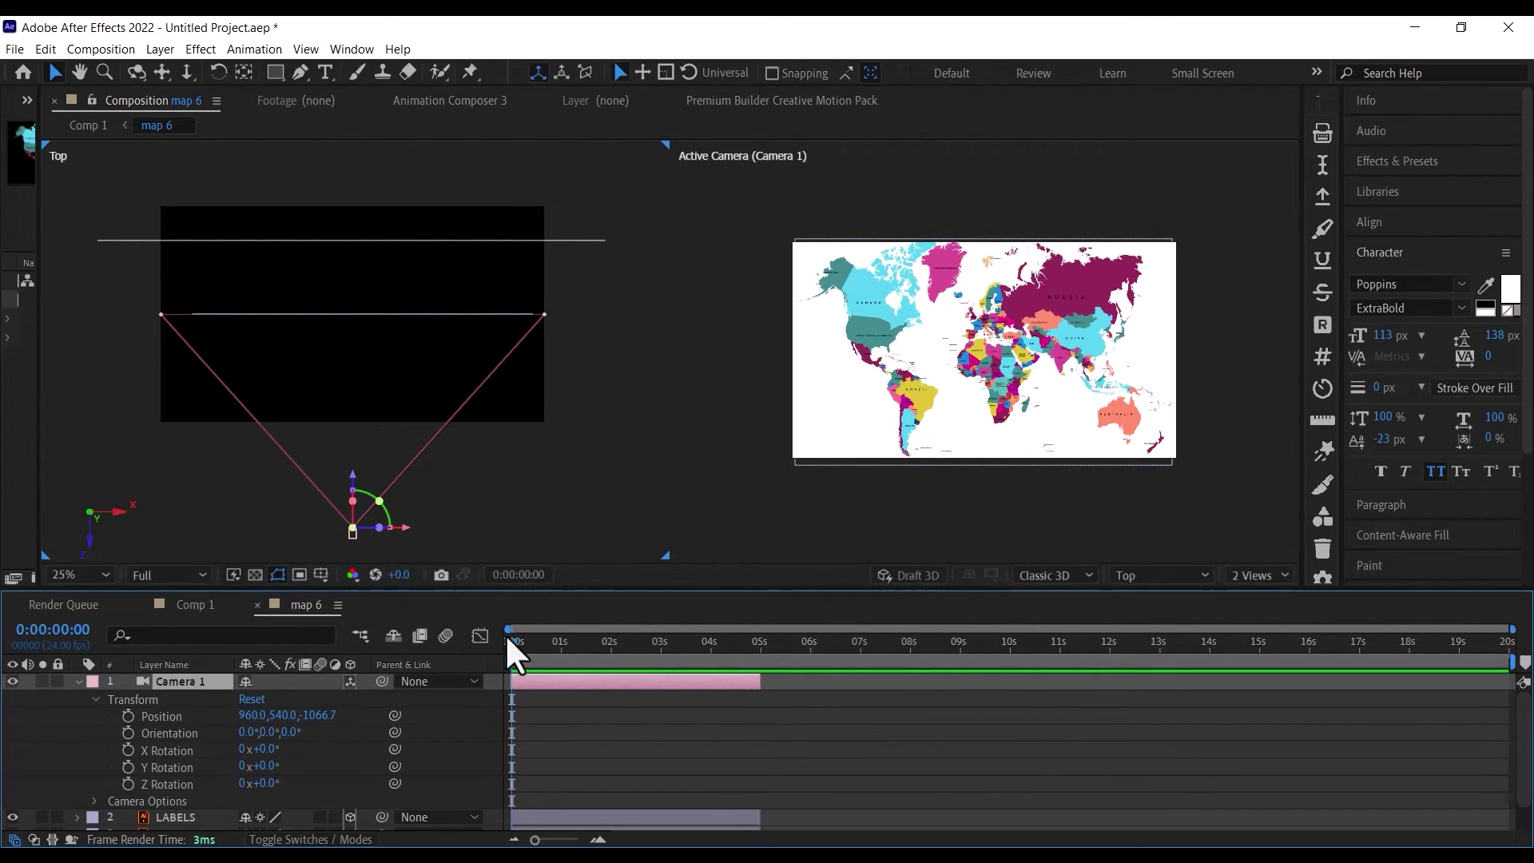
Step: Keyframe Camera 1 Position from 960, 540, -1066.7 at 0s to 960, 540, 37.3 at 4:21
left_click(127, 716)
left_click_drag(515, 644, 759, 649)
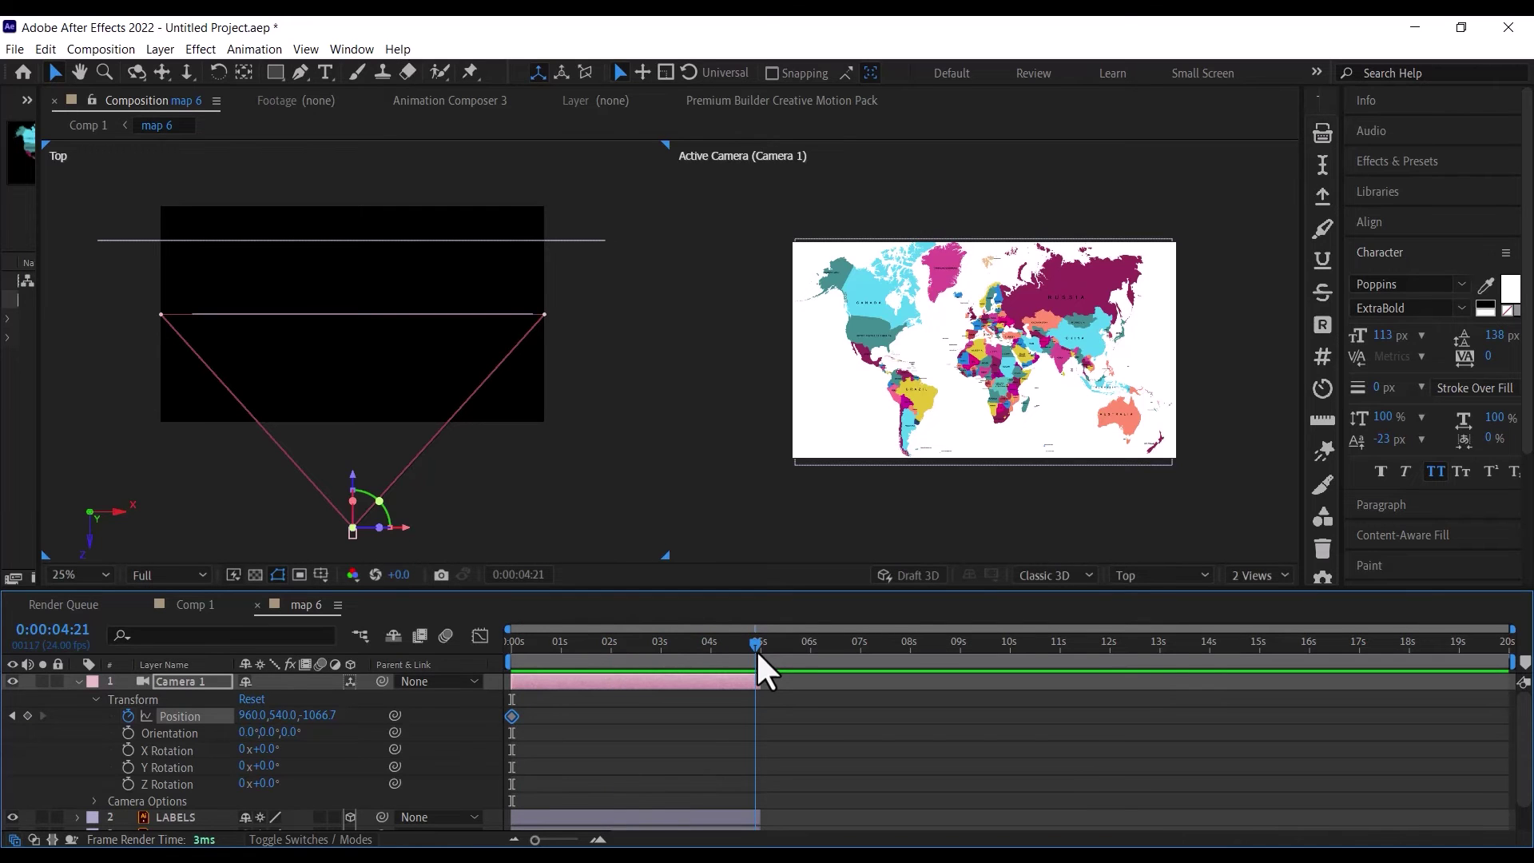
left_click_drag(355, 482, 369, 260)
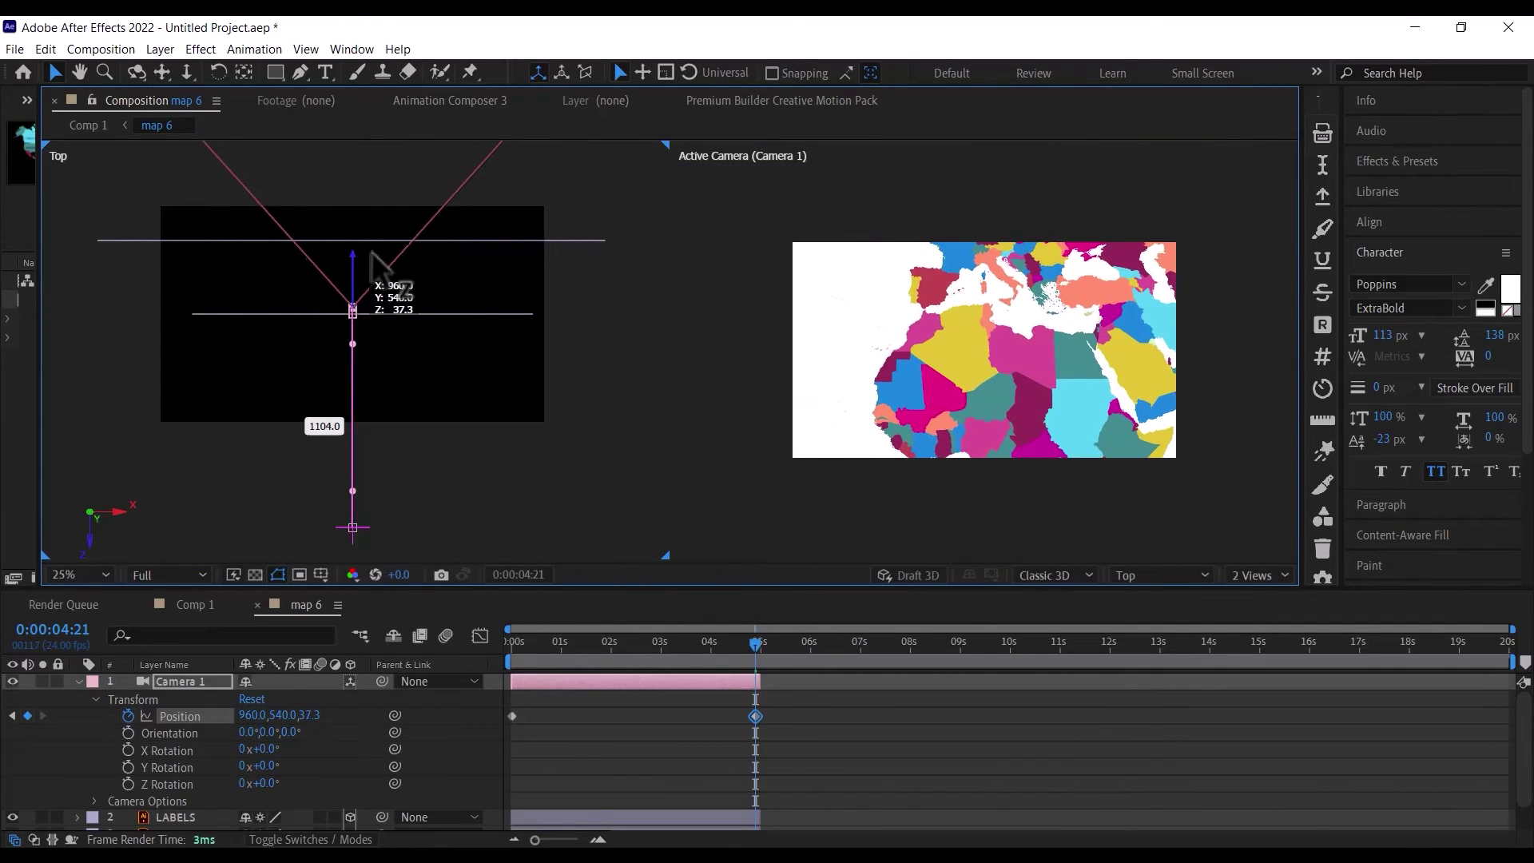
key("space")
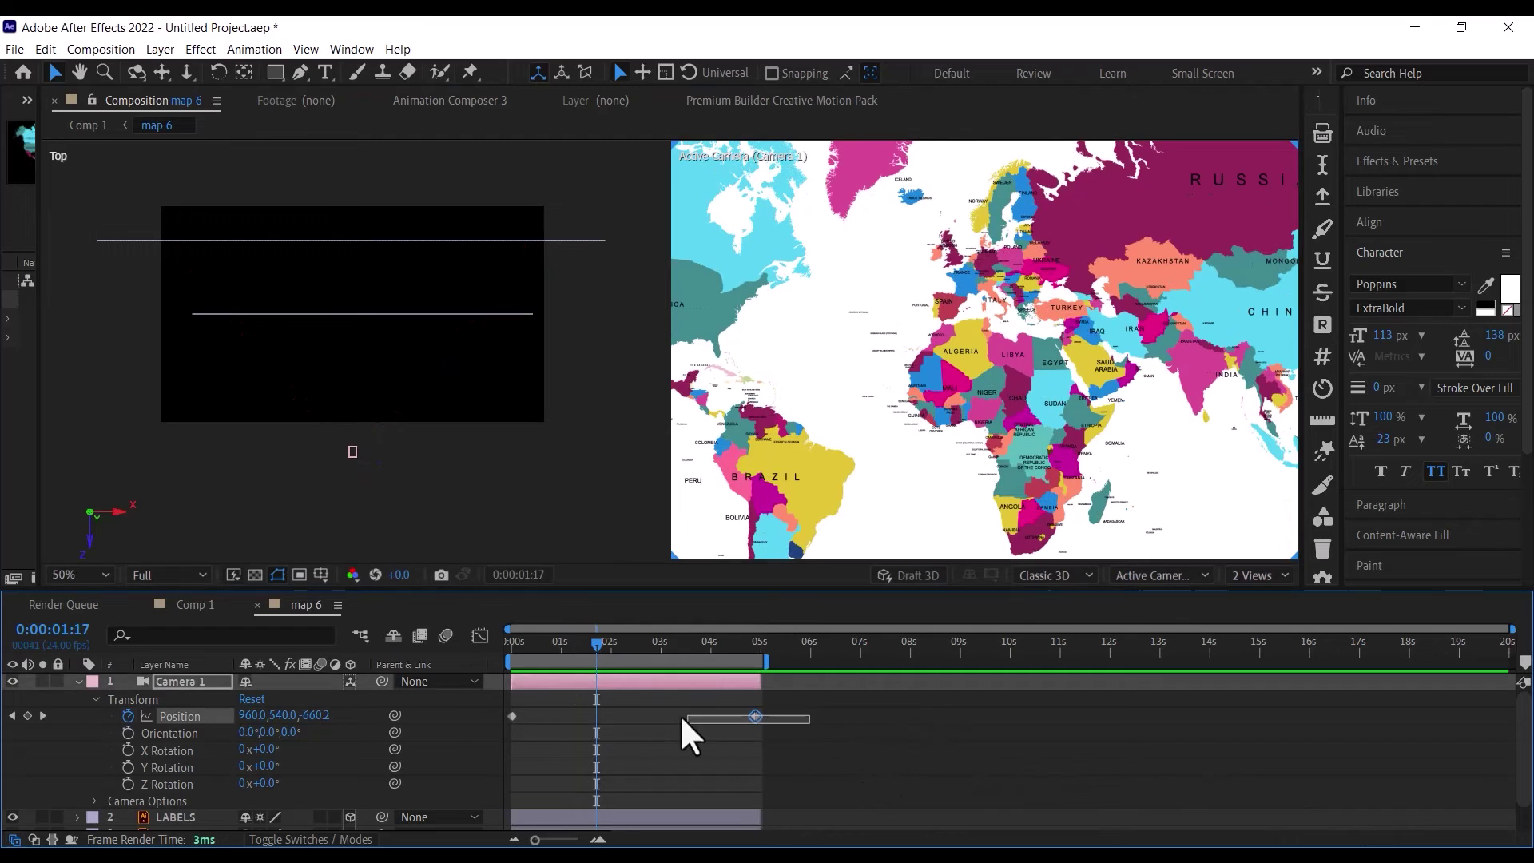
left_click_drag(682, 717, 504, 716)
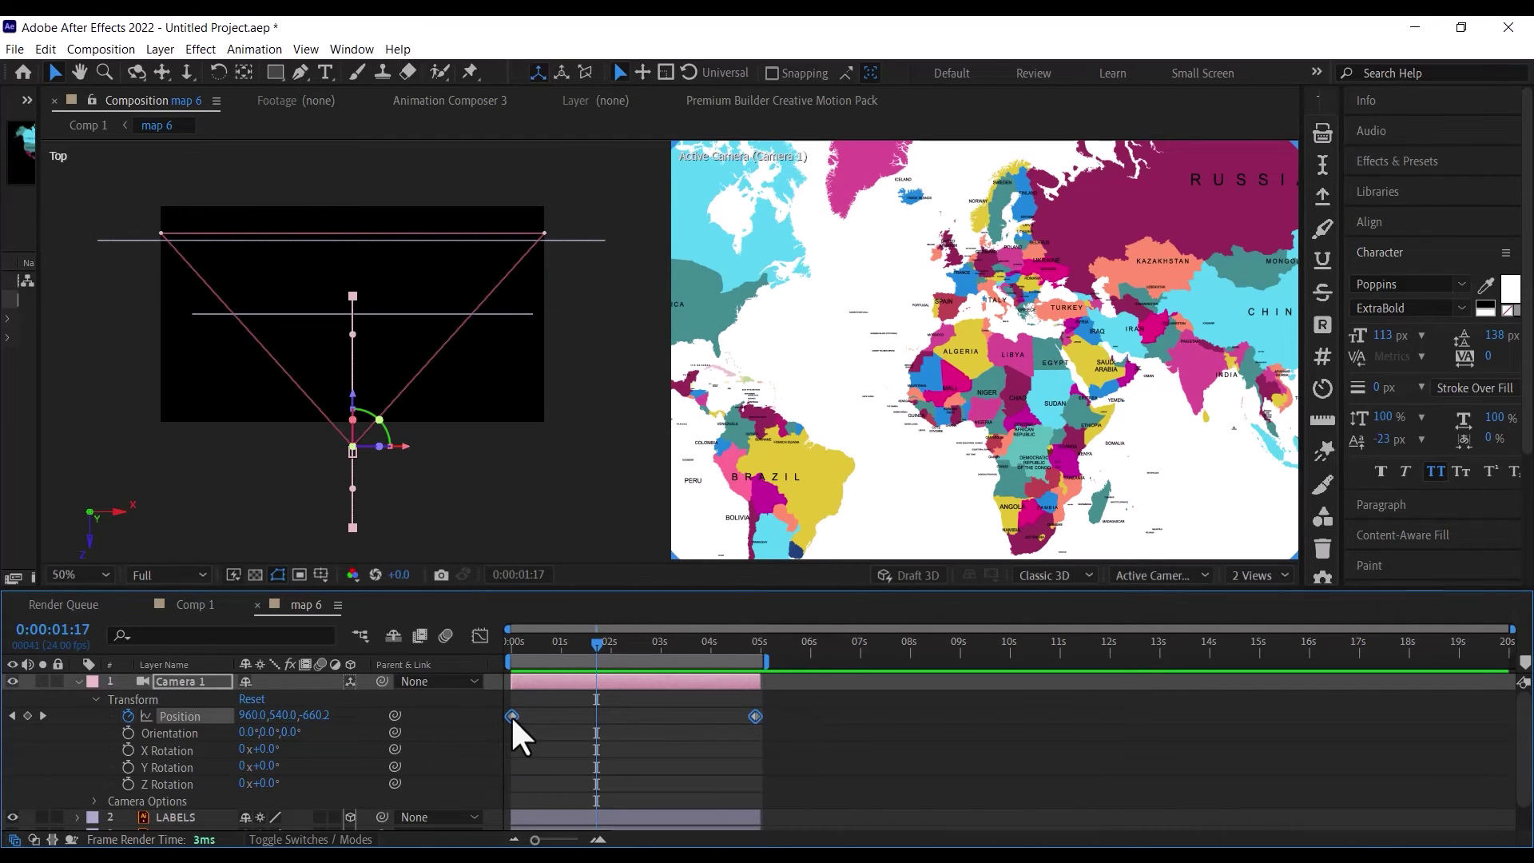
right_click(511, 716)
Step: Apply Easy Ease to both Position keyframes and reshape the speed graph to peak early, then preview
mouse_move(671, 704)
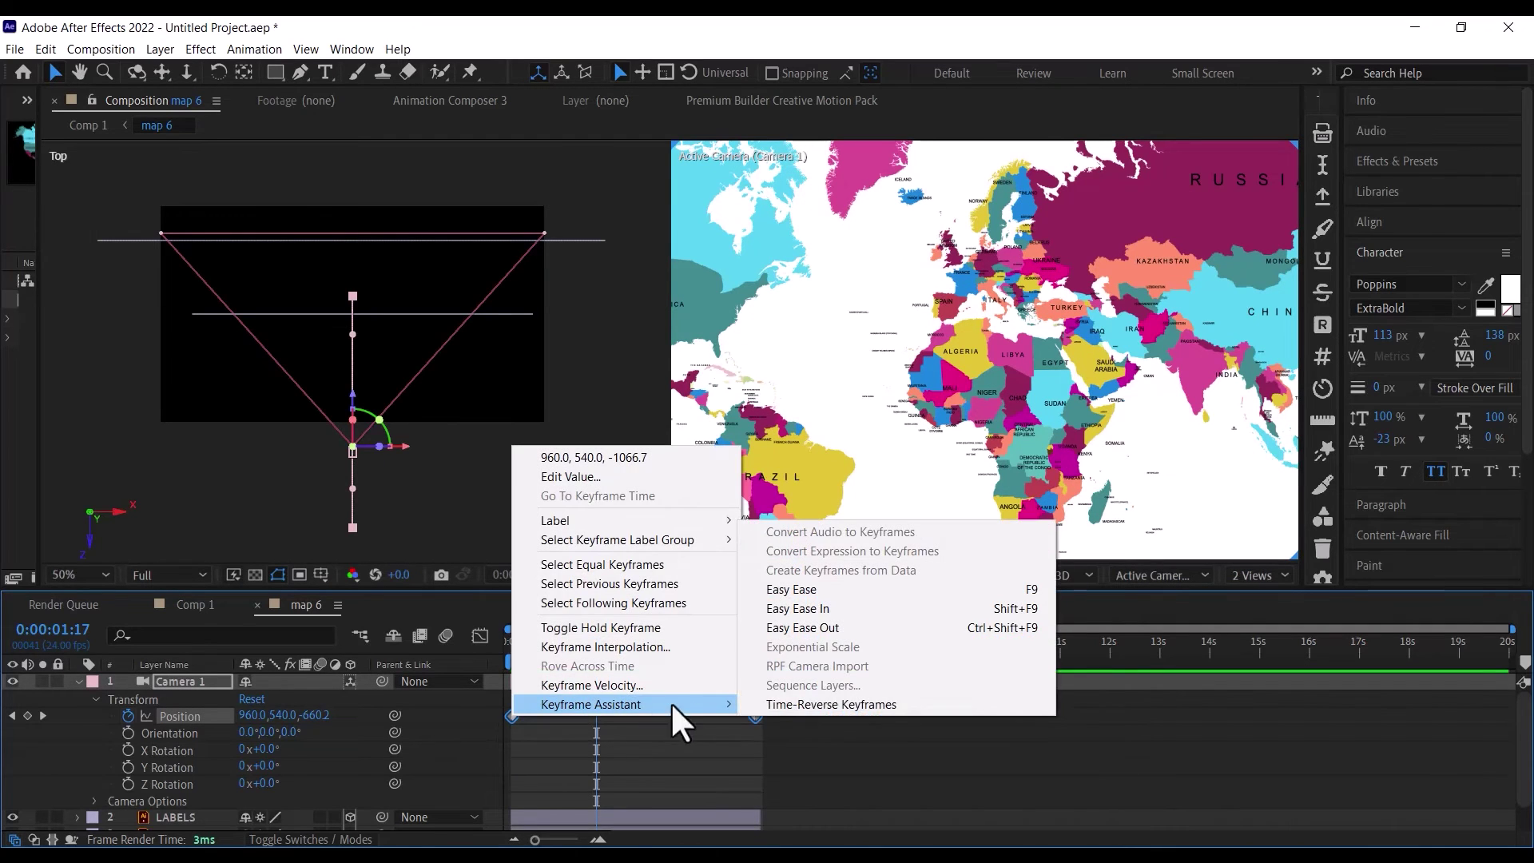
left_click(832, 593)
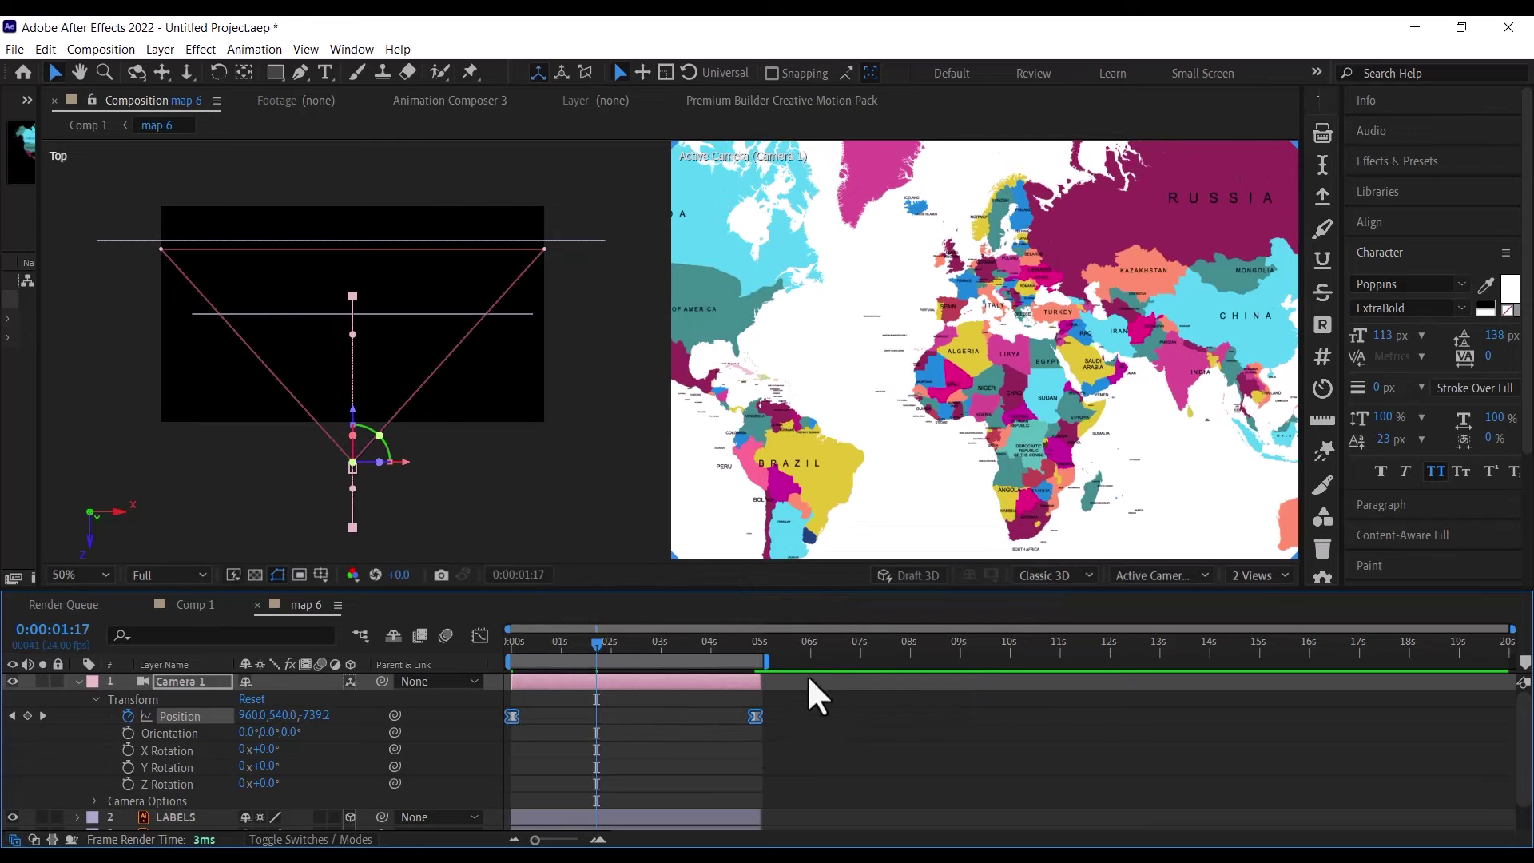
left_click(480, 635)
left_click_drag(713, 783, 538, 783)
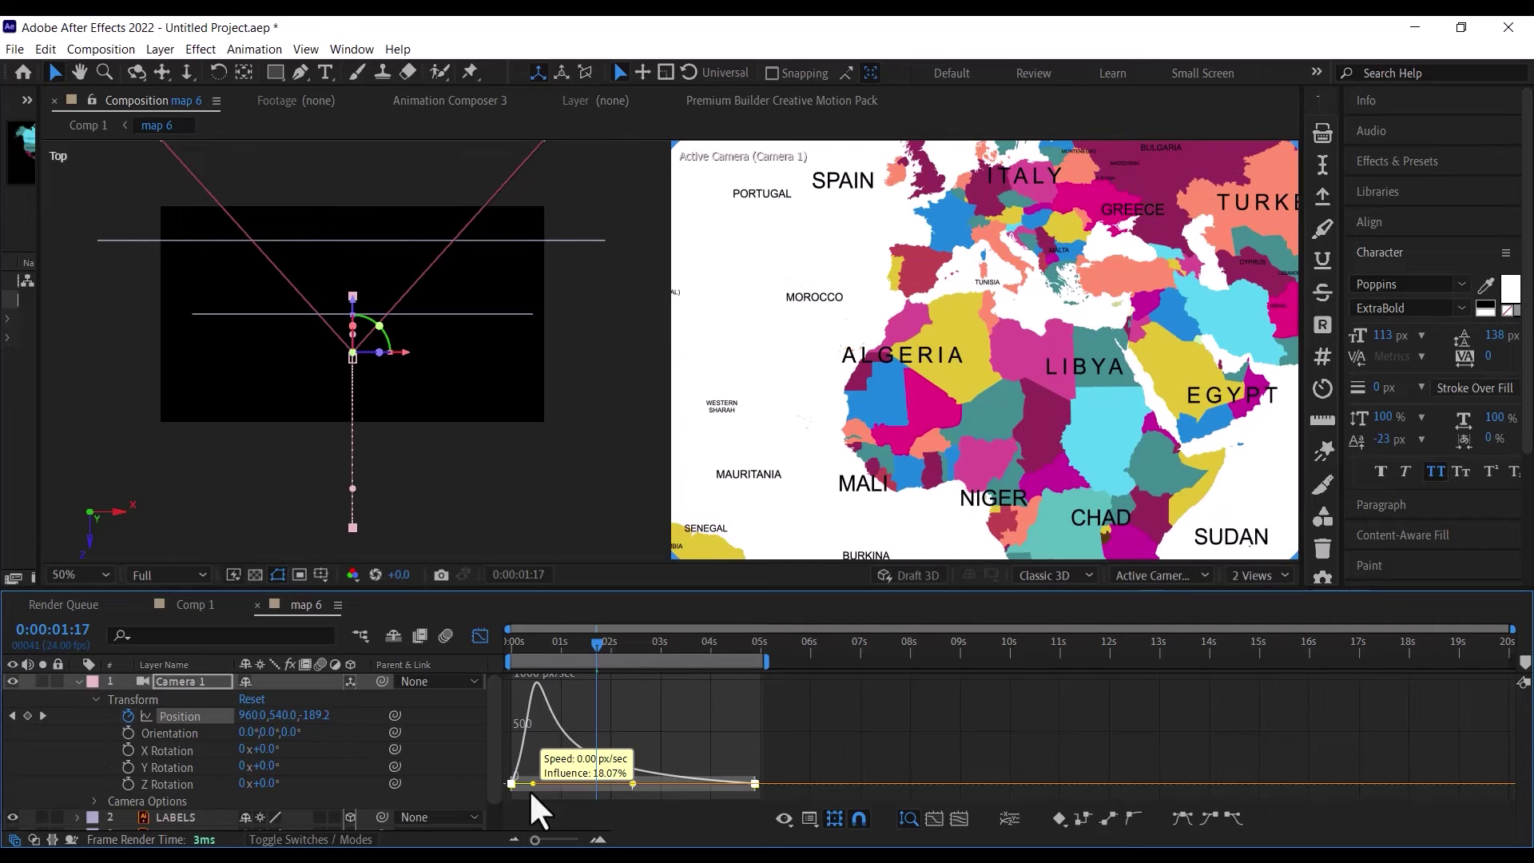
key("space")
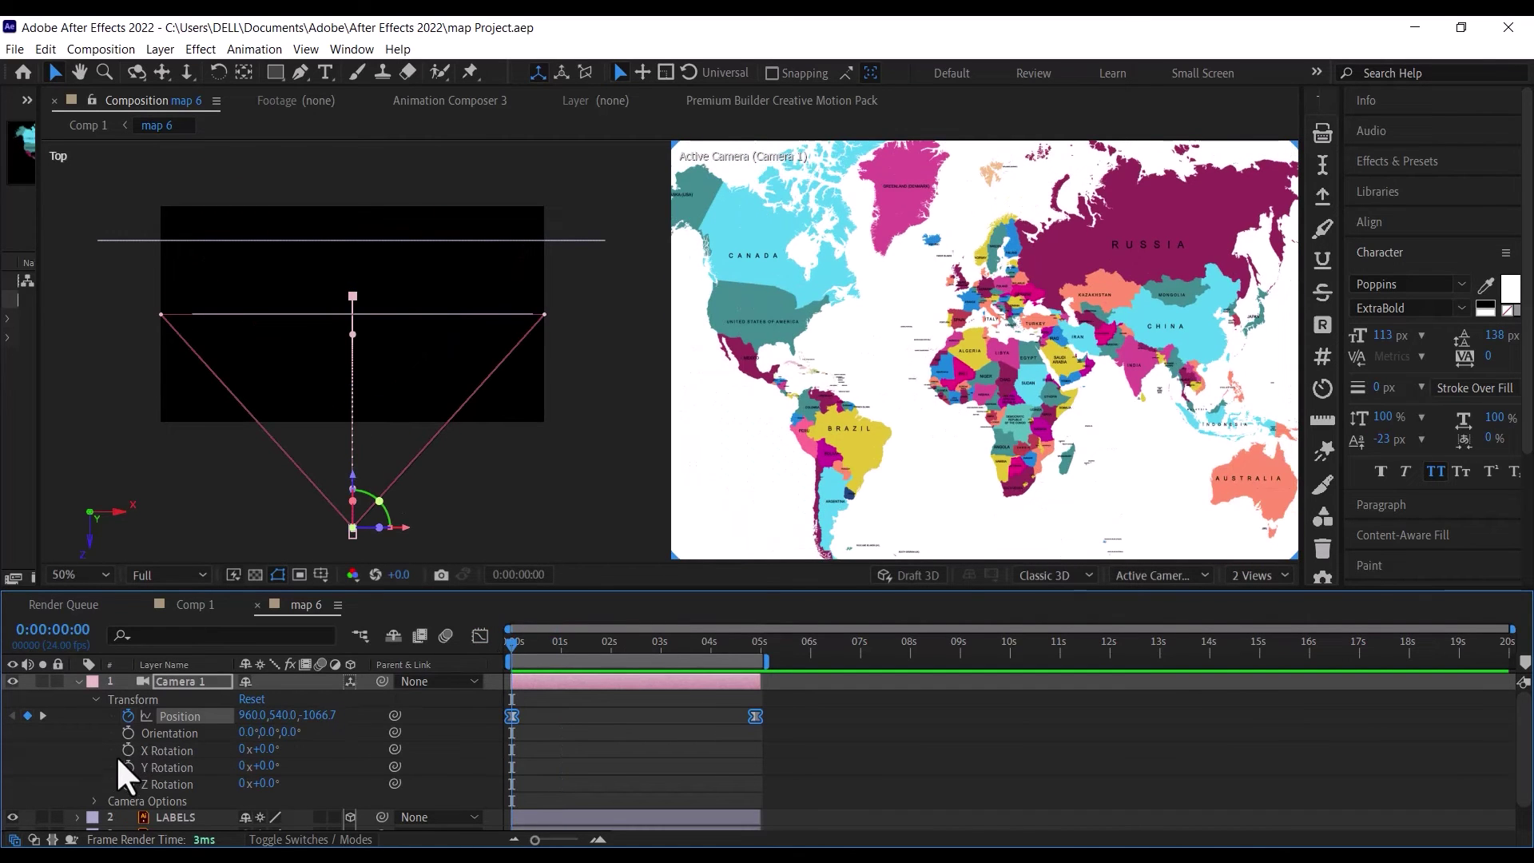
Step: Keyframe Camera 1's X Rotation from 0° at 0s to 24° at 4:21
left_click(127, 750)
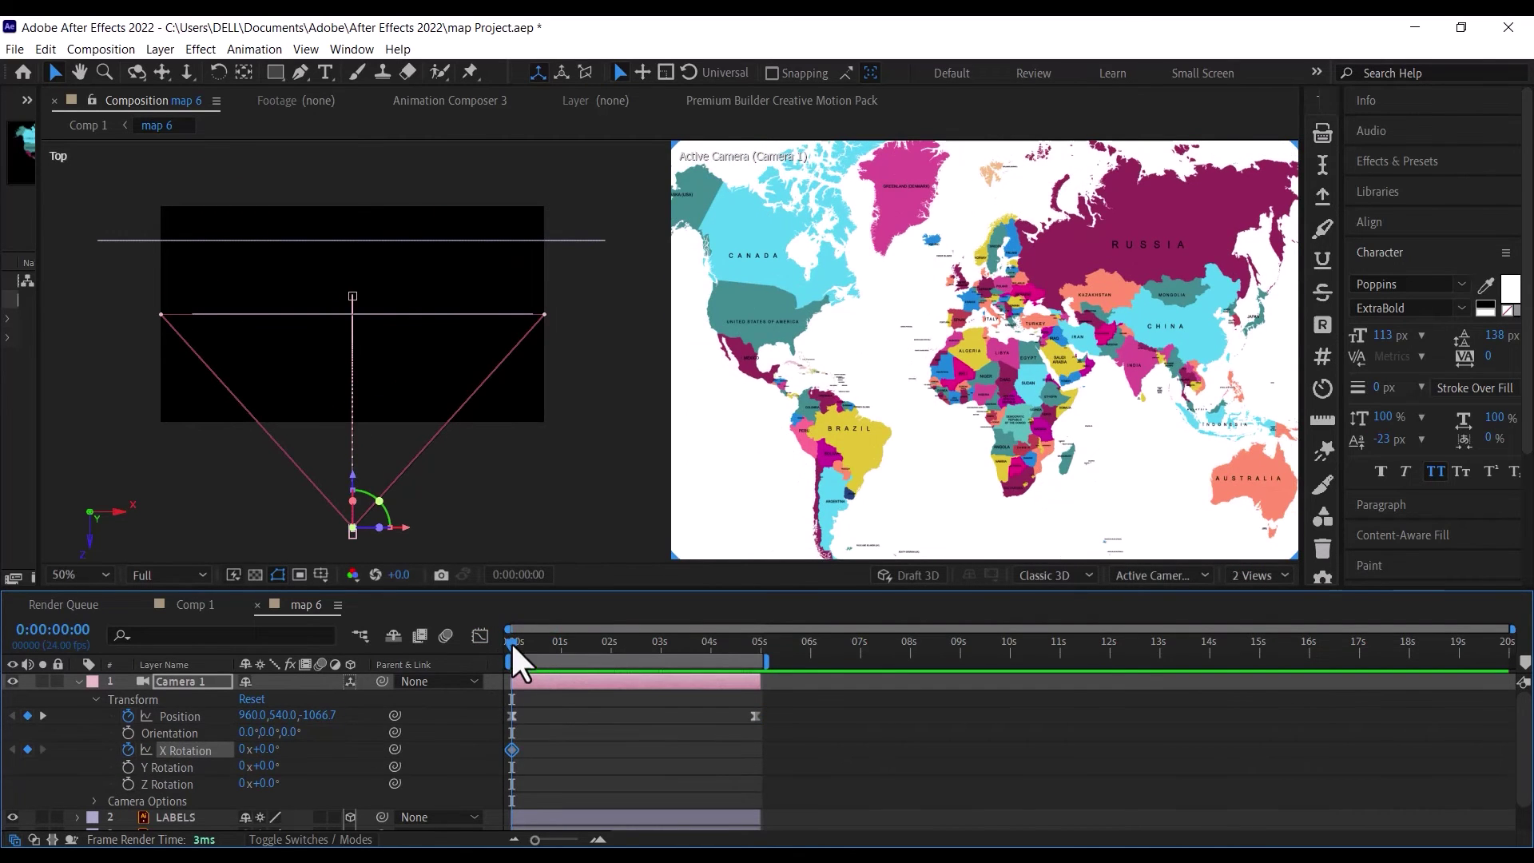
left_click_drag(512, 641, 752, 683)
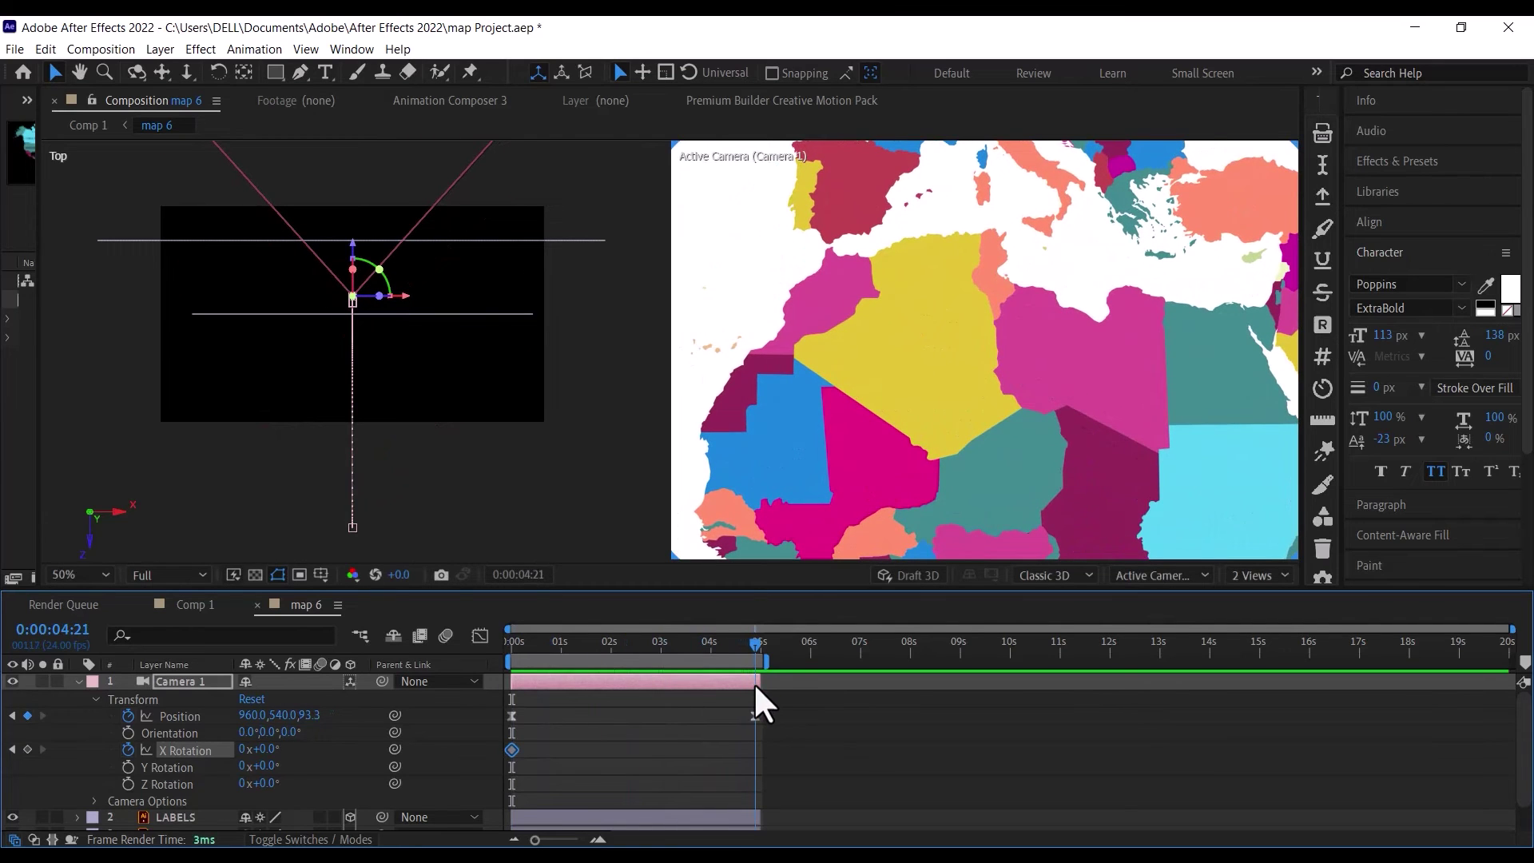
left_click_drag(265, 749, 315, 753)
left_click(265, 749)
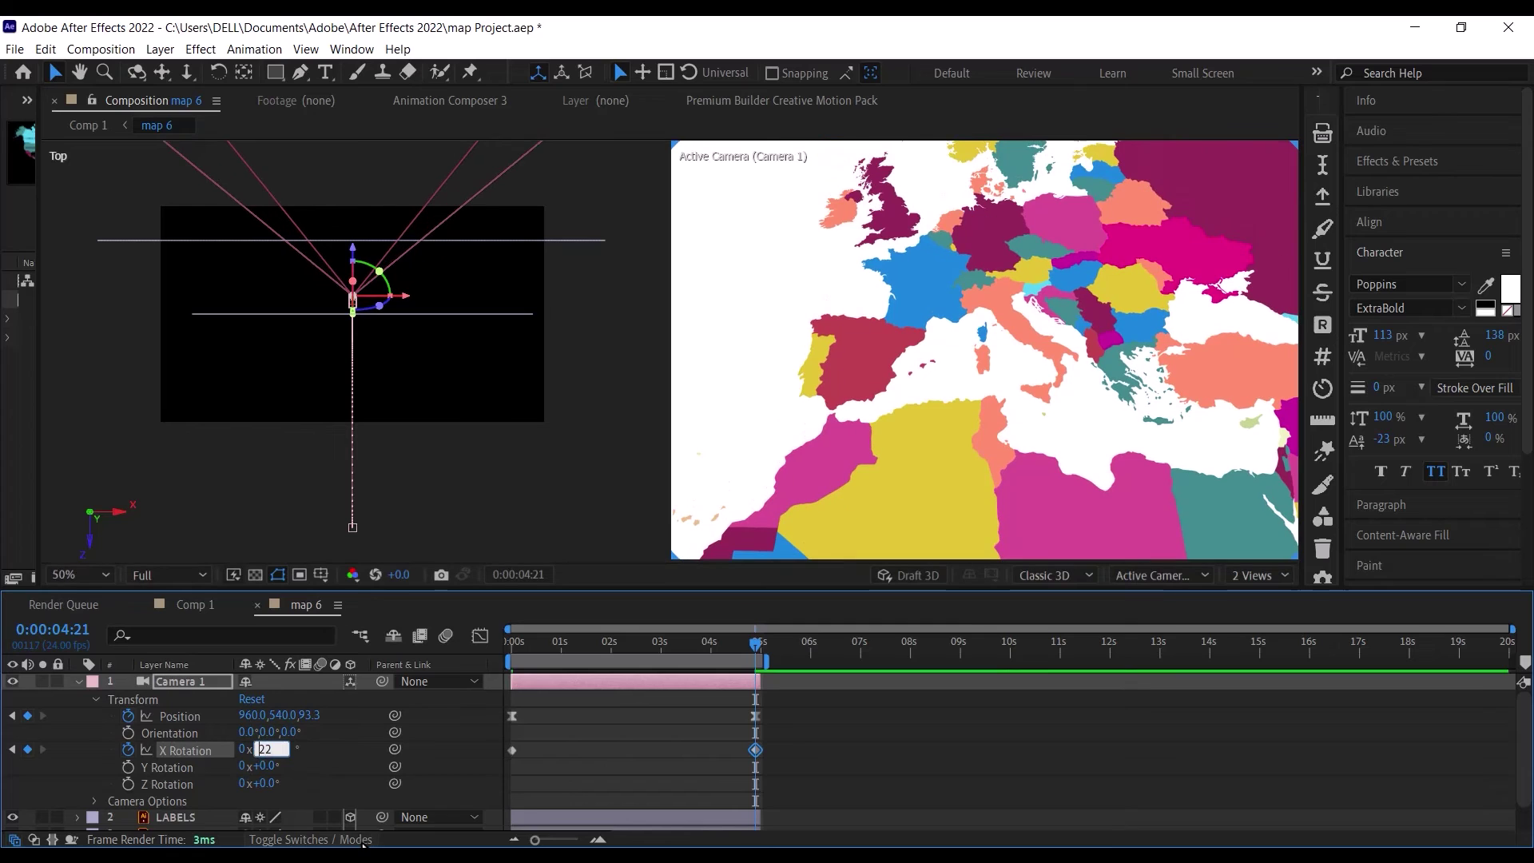
key("BackSpace")
type("4")
key("Return")
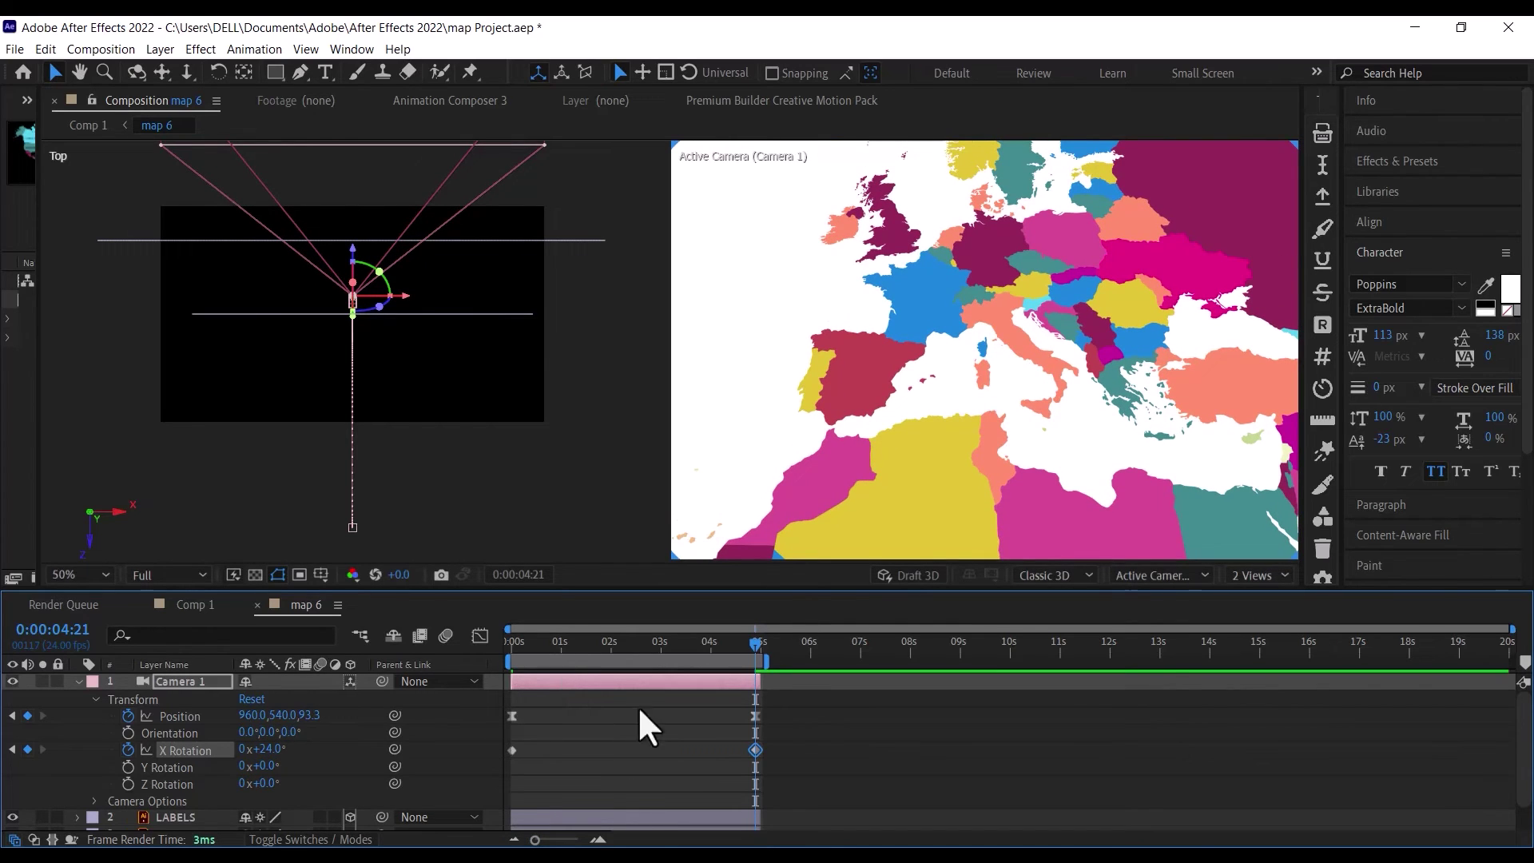
Step: Apply Easy Ease to both X Rotation keyframes and preview the push-in with tilt from the start
left_click(756, 758)
left_click_drag(756, 761, 502, 756)
right_click(510, 749)
mouse_move(649, 735)
left_click(801, 620)
left_click(499, 642)
key("space")
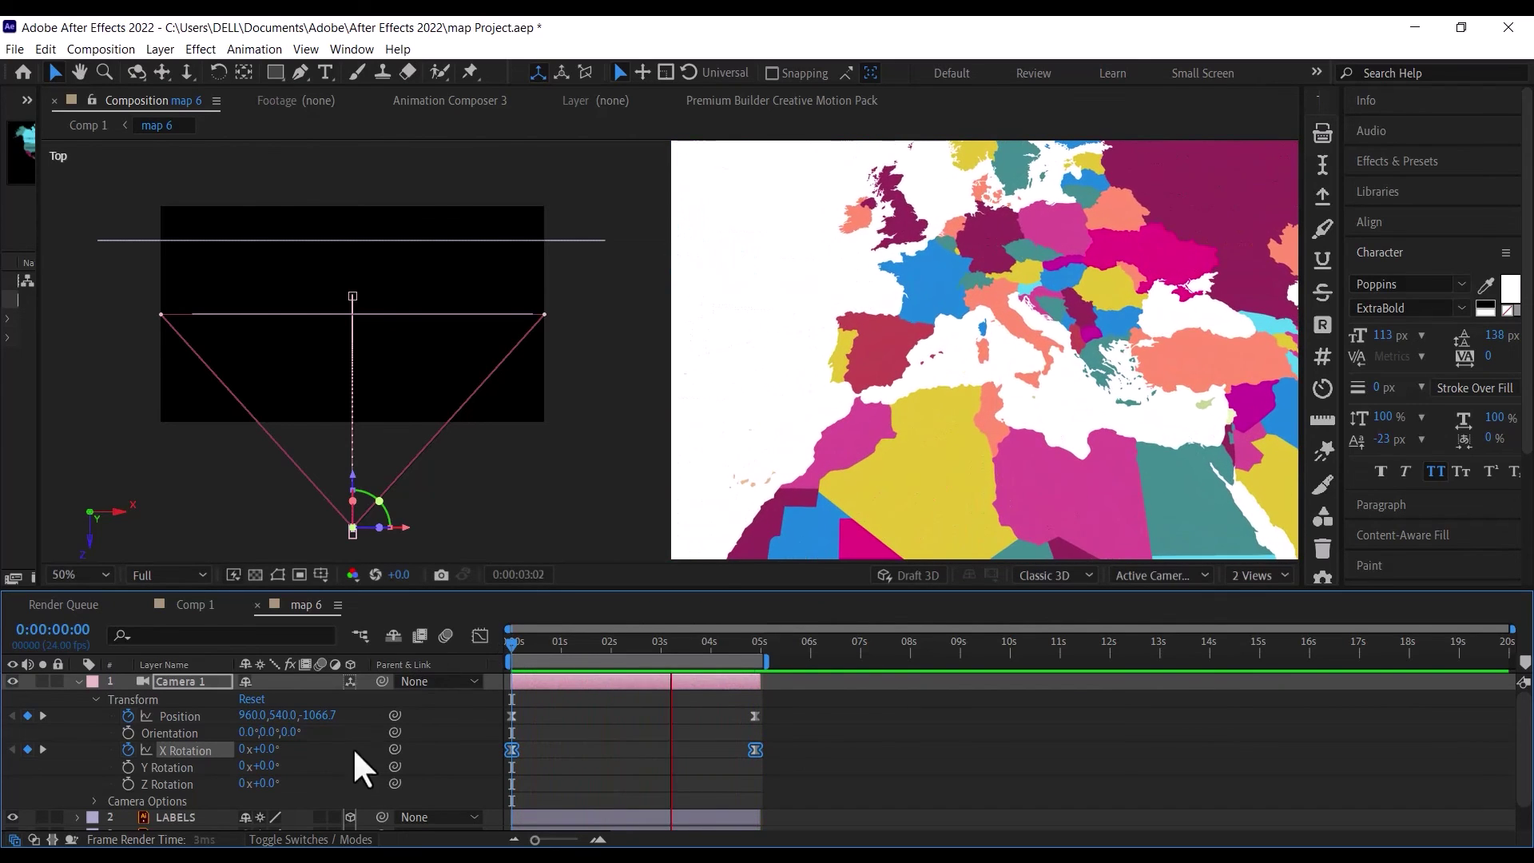
key("space")
key("space")
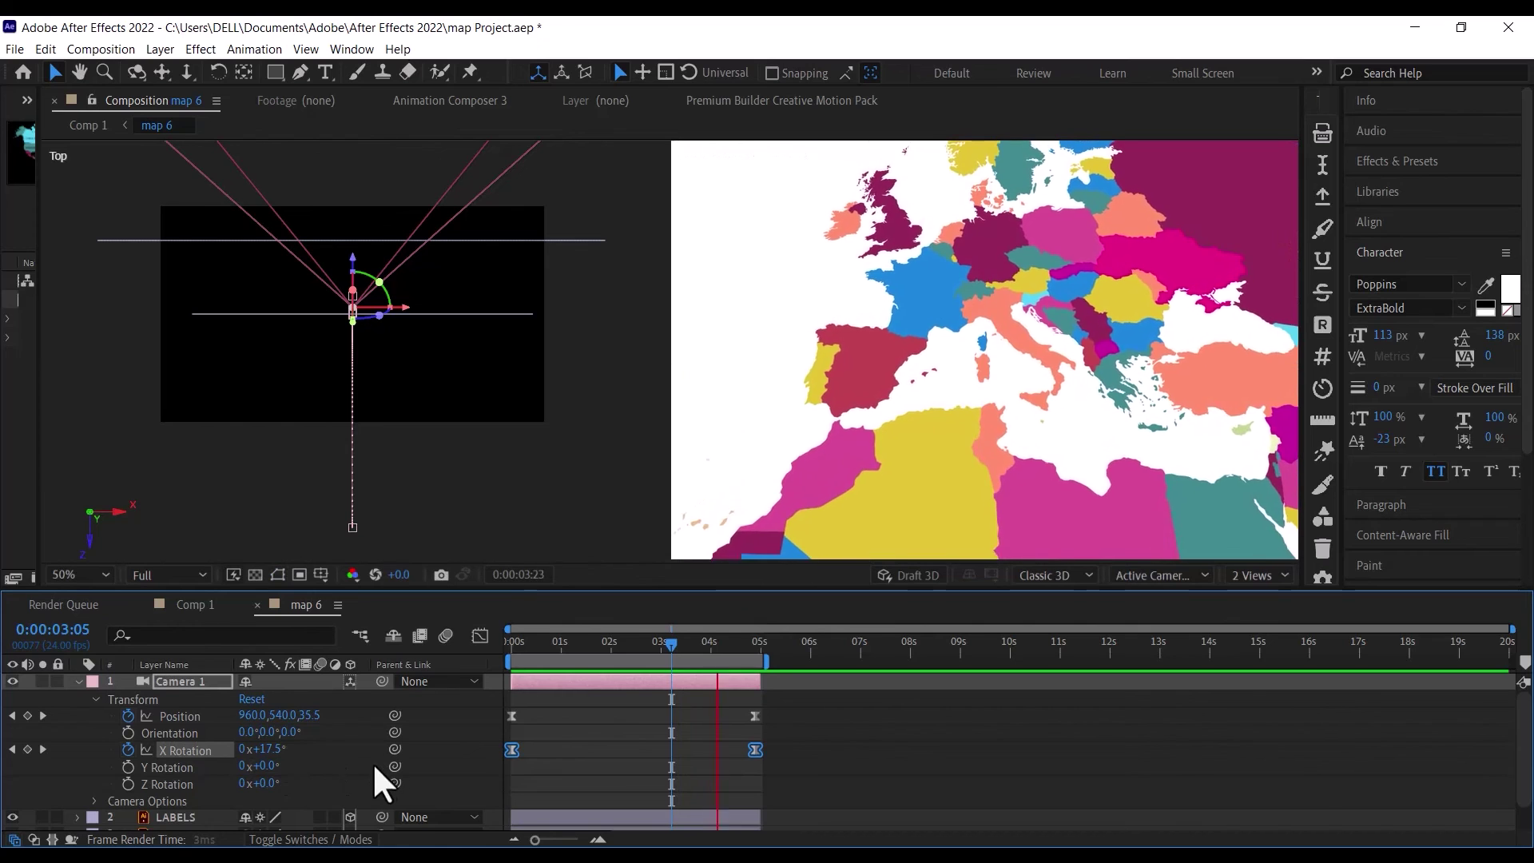
Step: Raise Camera 1's X Rotation at the 4:21 keyframe from 24° to 30°
left_click(562, 644)
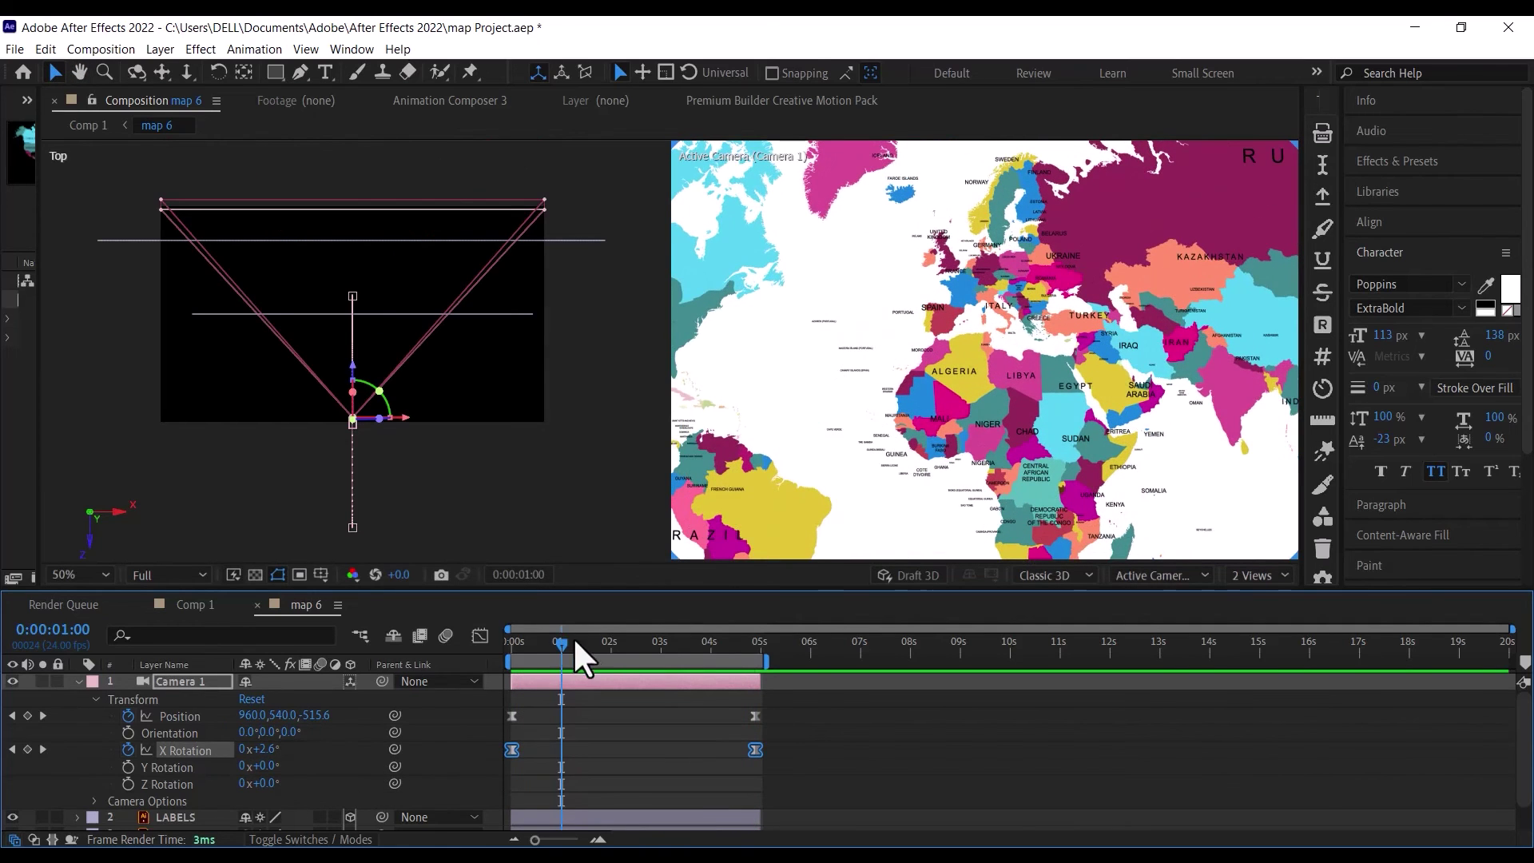
left_click(631, 644)
left_click_drag(706, 666, 756, 668)
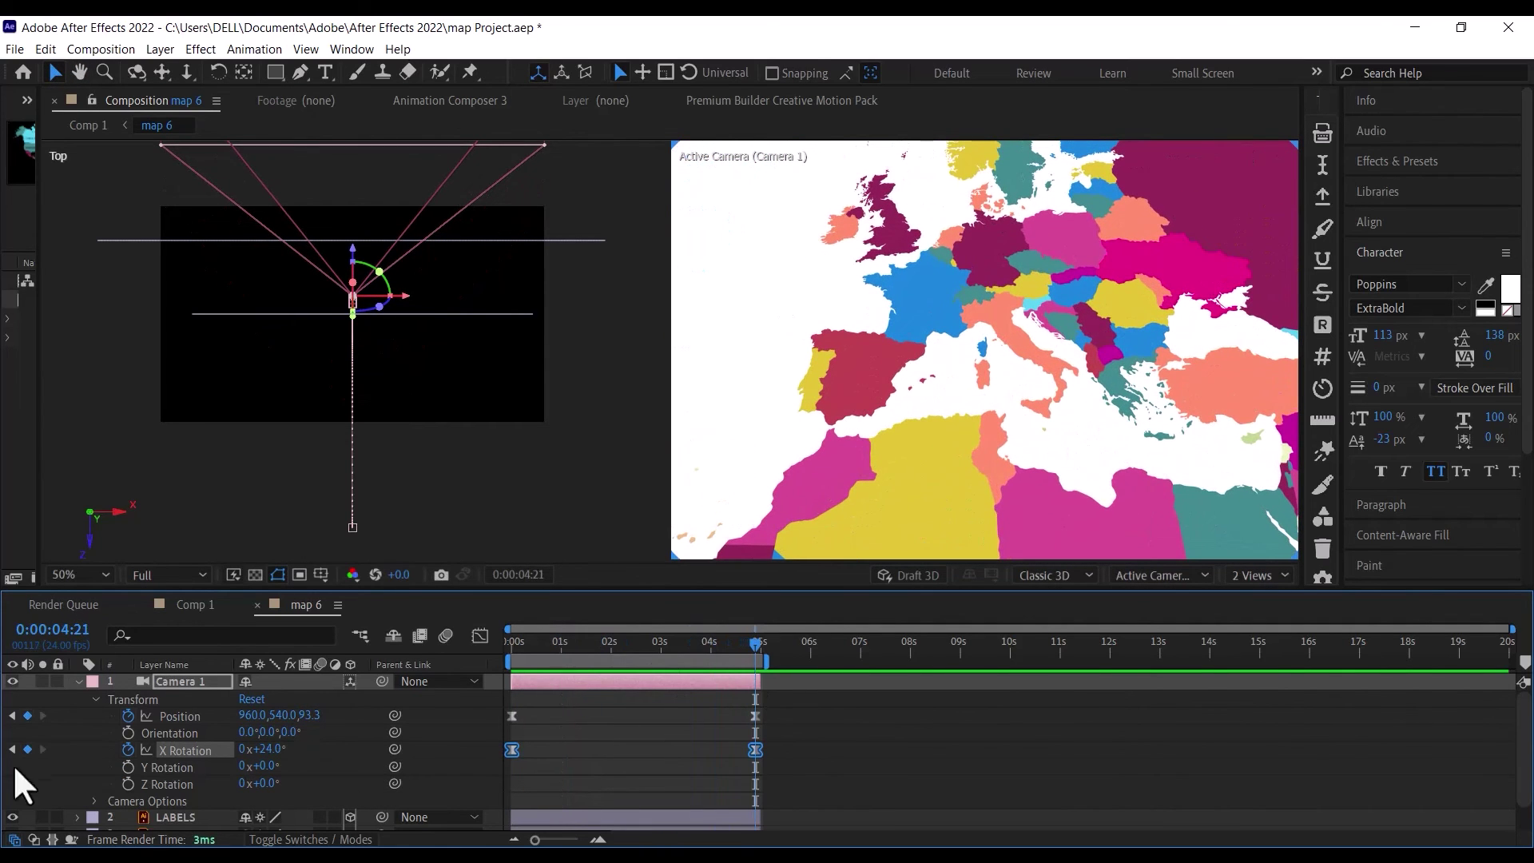
mouse_move(268, 749)
left_mouse_down()
mouse_move(284, 769)
mouse_move(275, 760)
left_mouse_up()
left_click(515, 643)
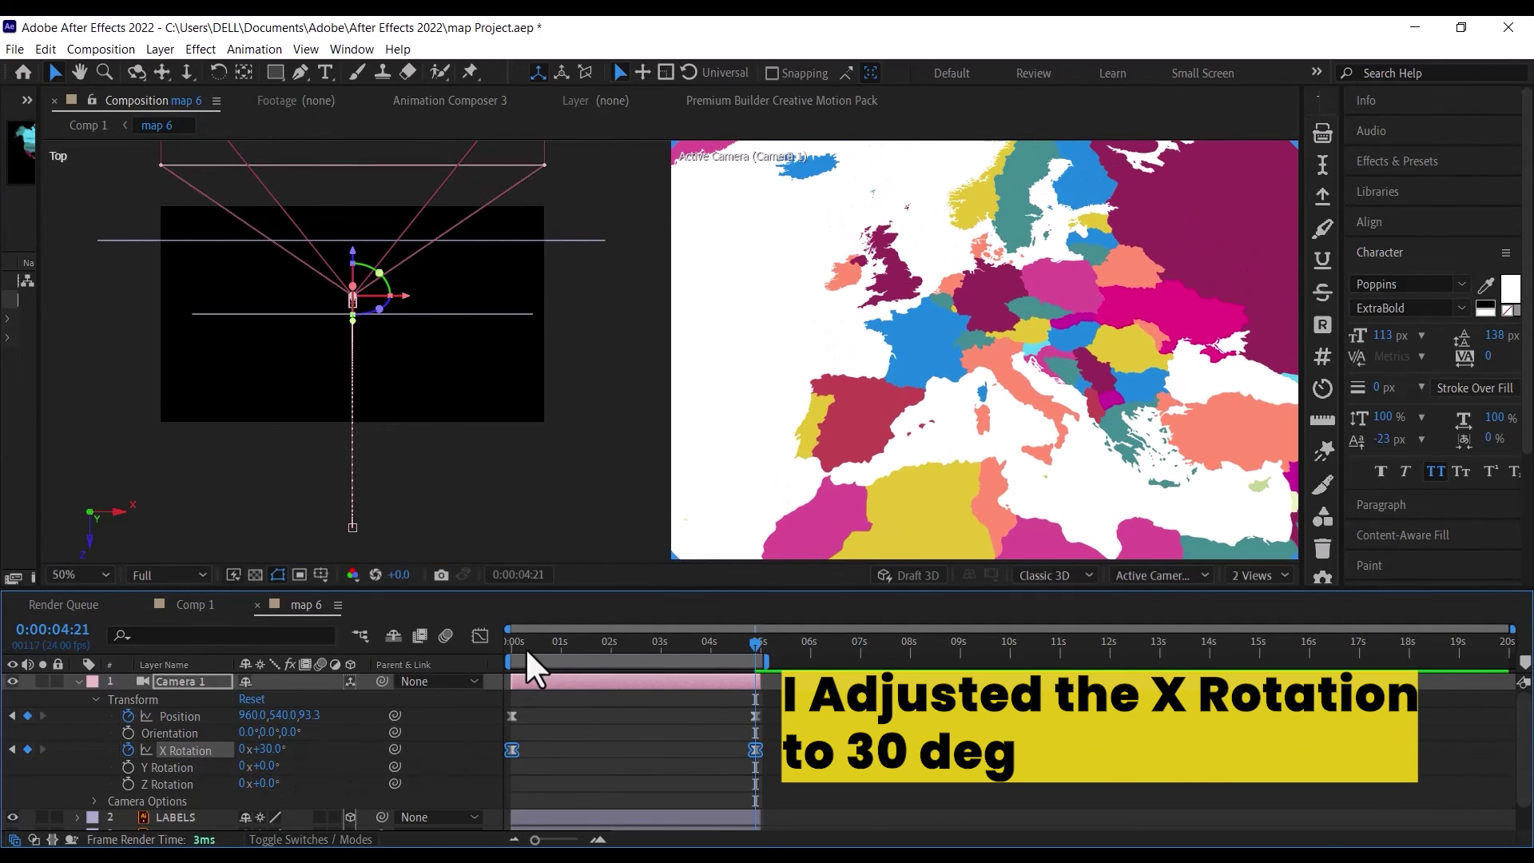